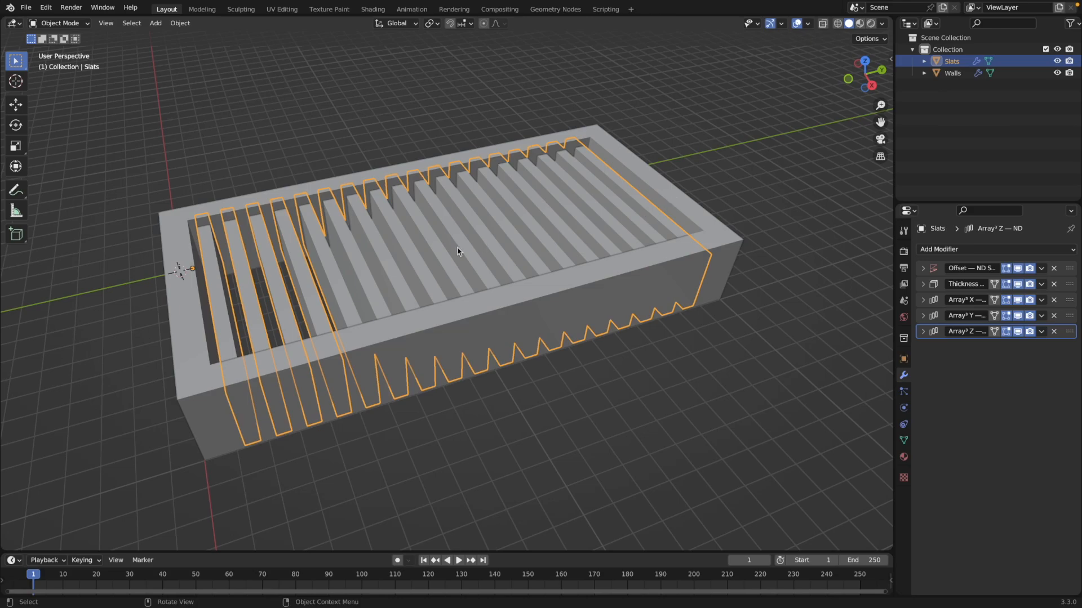
{"action": "middle_click_drag", "start_coordinate": [438, 260], "coordinate": [435, 257]}
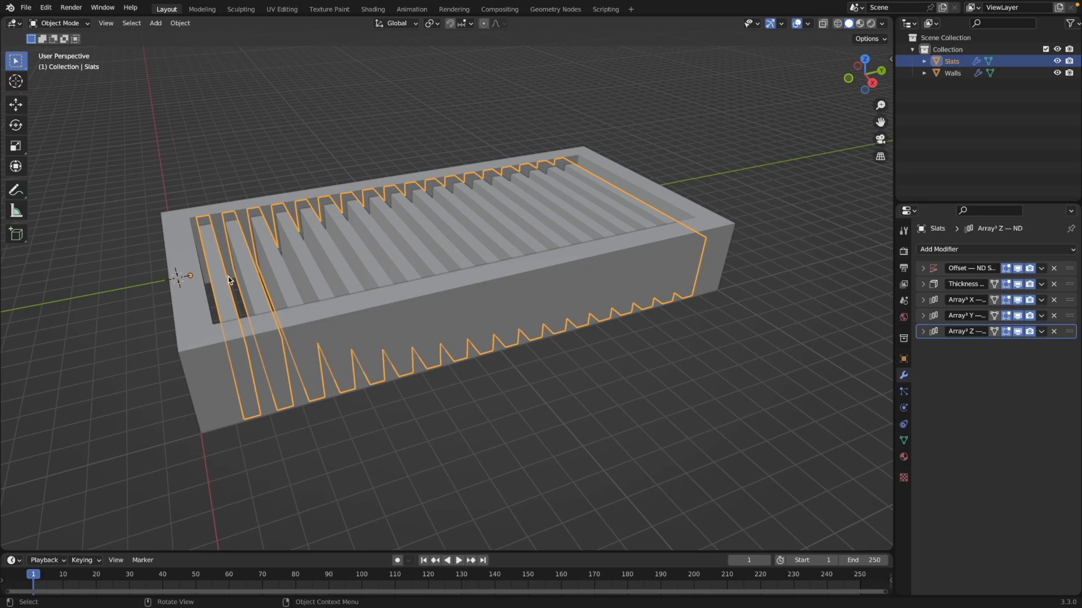
{"action": "key", "text": "r"}
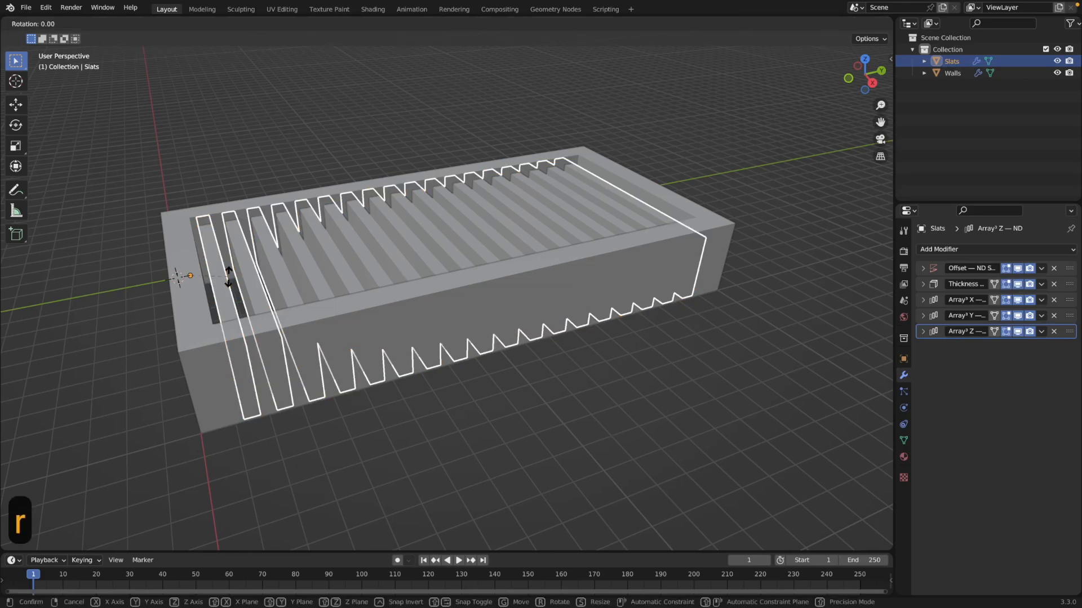
{"action": "key", "text": "x"}
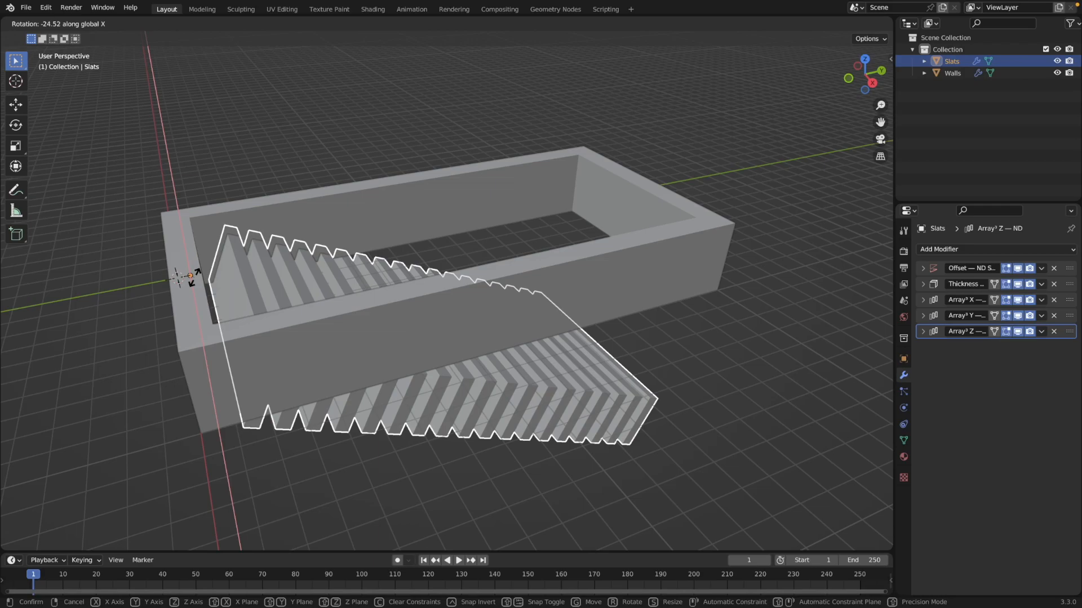
{"action": "right_click", "coordinate": [192, 277]}
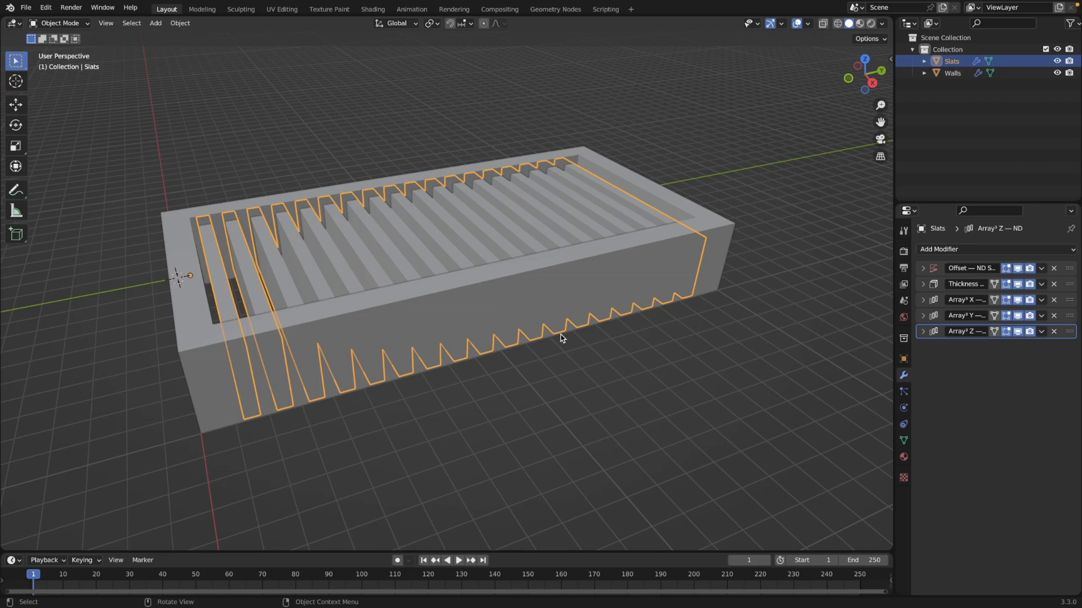
- Slant the slats by moving the upper two vertices of the base slat profile about 2.155 mm along Y in Edit Mode
{"action": "key", "text": "Tab"}
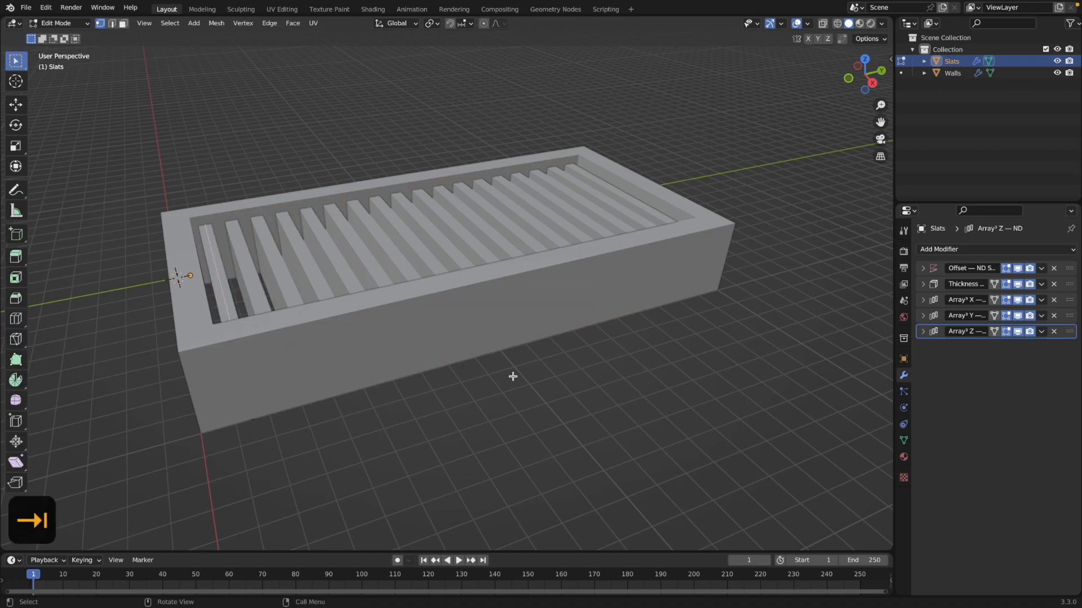
{"action": "middle_click_drag", "start_coordinate": [438, 421], "coordinate": [452, 411]}
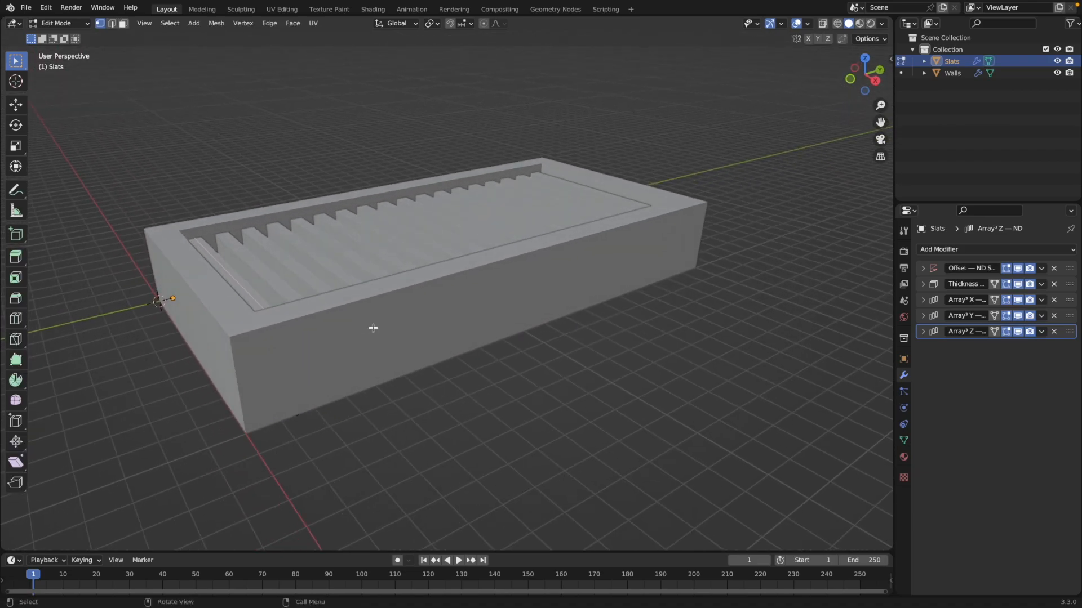
{"action": "key", "text": "alt+z"}
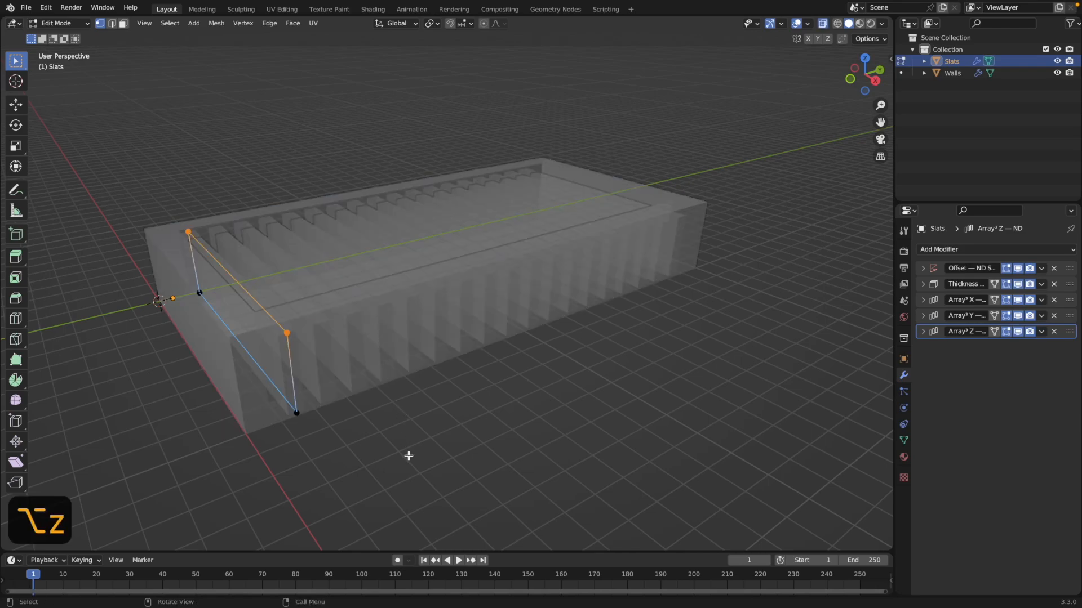
{"action": "scroll", "coordinate": [408, 456], "scroll_direction": "up", "scroll_amount": 1}
{"action": "middle_click_drag", "start_coordinate": [392, 448], "coordinate": [411, 445]}
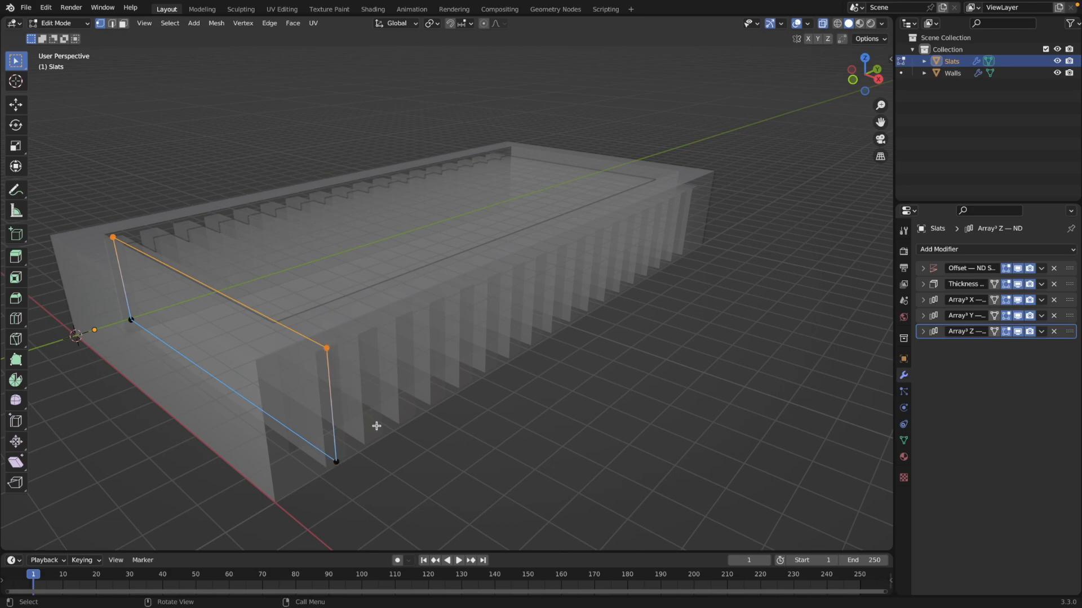
{"action": "left_click", "coordinate": [458, 458]}
{"action": "left_click_drag", "start_coordinate": [89, 223], "coordinate": [149, 264]}
{"action": "middle_click_drag", "start_coordinate": [437, 448], "coordinate": [416, 442]}
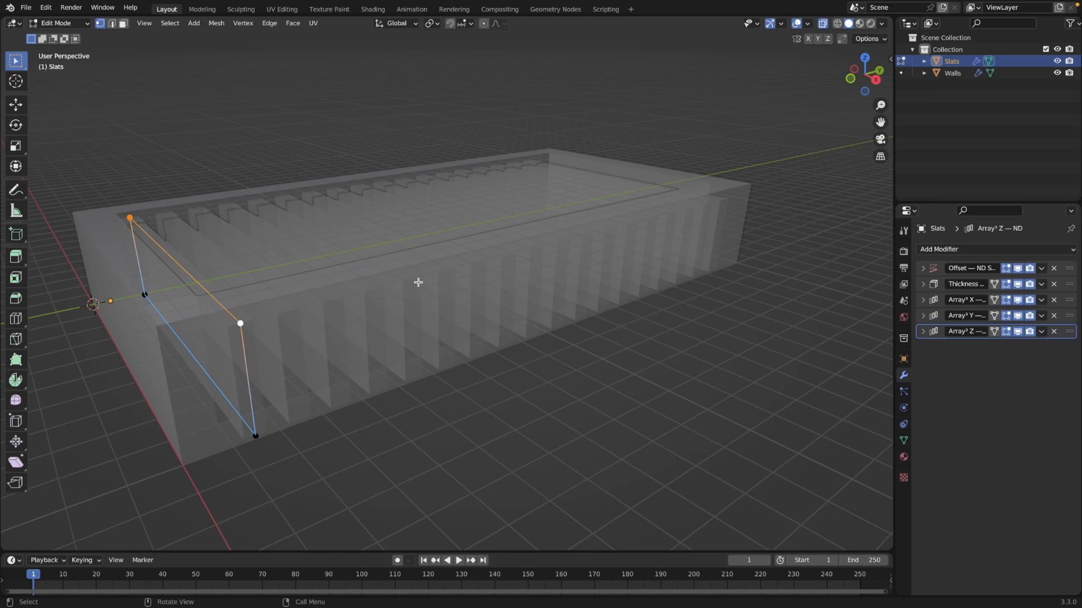
{"action": "key", "text": "g"}
{"action": "key", "text": "y"}
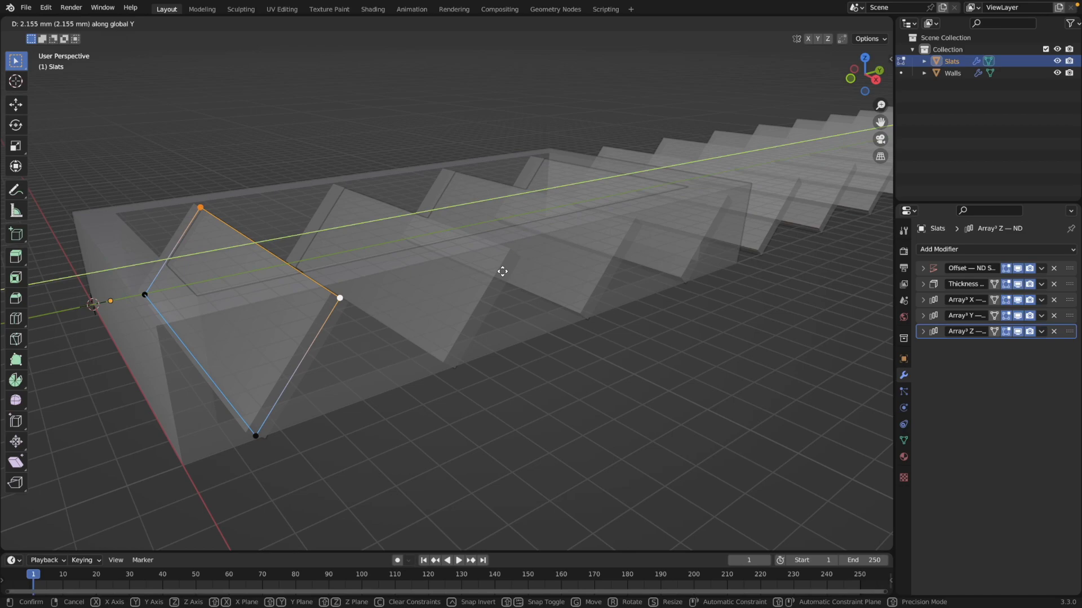
{"action": "left_click", "coordinate": [502, 271]}
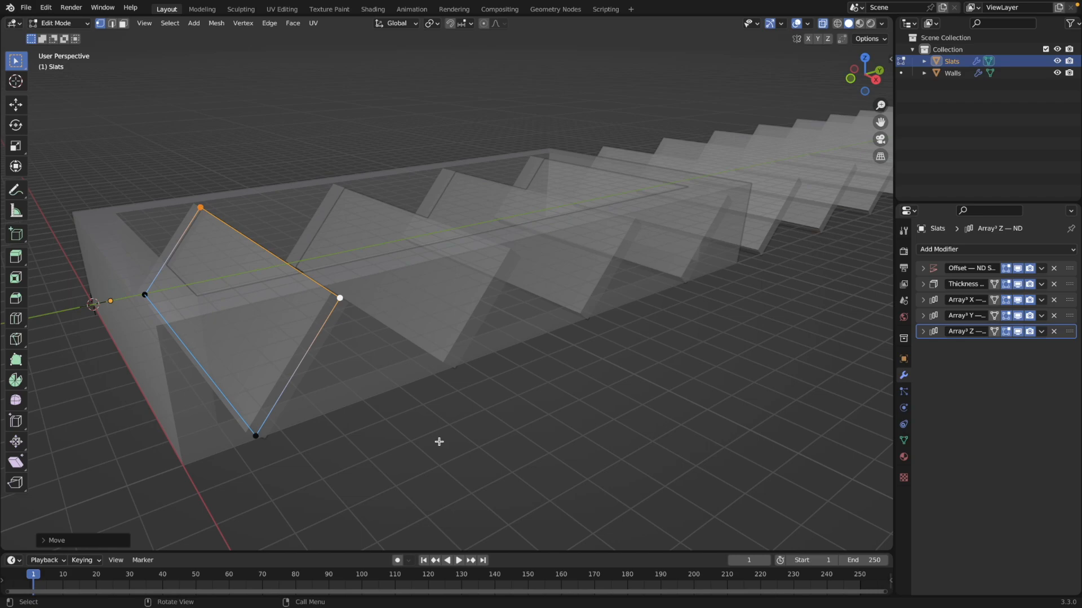
{"action": "key", "text": "alt+z"}
{"action": "middle_click_drag", "start_coordinate": [433, 435], "coordinate": [416, 442]}
{"action": "key", "text": "Tab"}
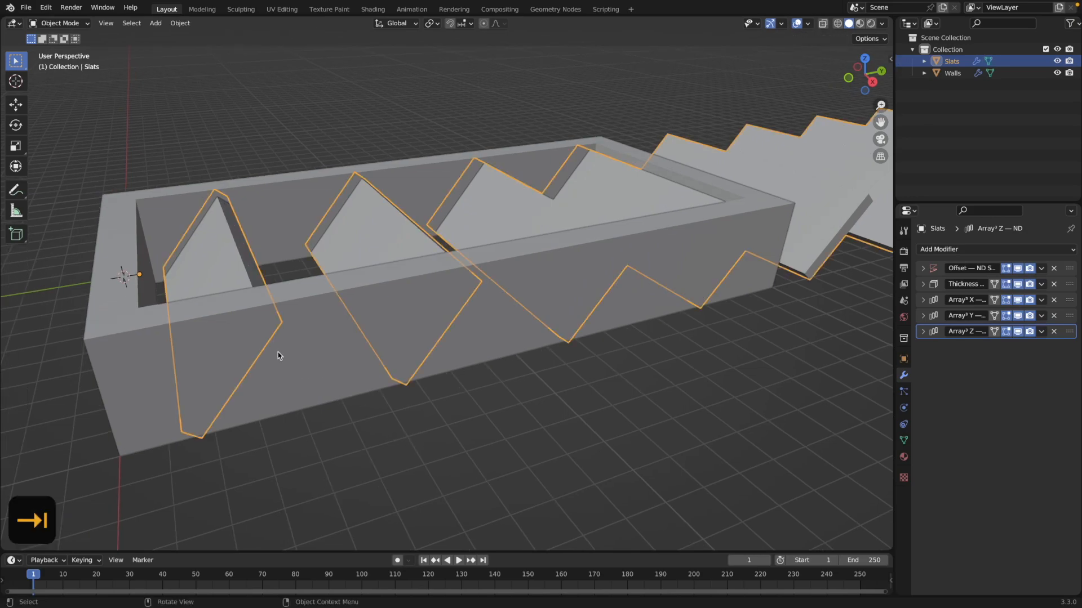
- Recall the slats' Array³ along the Y axis and reduce its offset to space the 18 slats more closely
{"action": "key", "text": "shift+2"}
{"action": "mouse_move", "coordinate": [286, 373]}
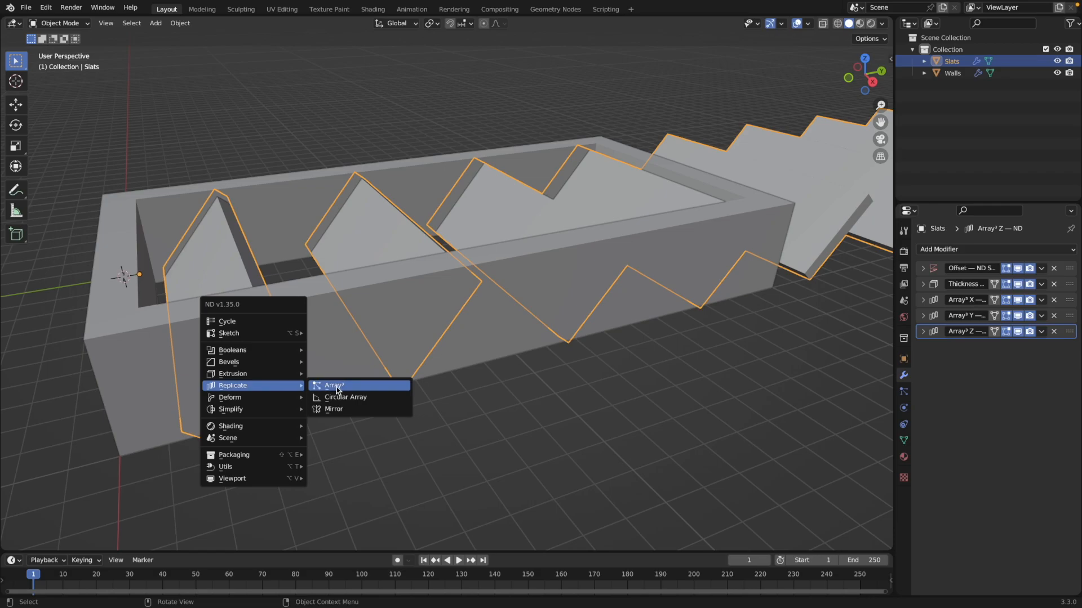
{"action": "left_click", "coordinate": [336, 386]}
{"action": "key", "text": "a"}
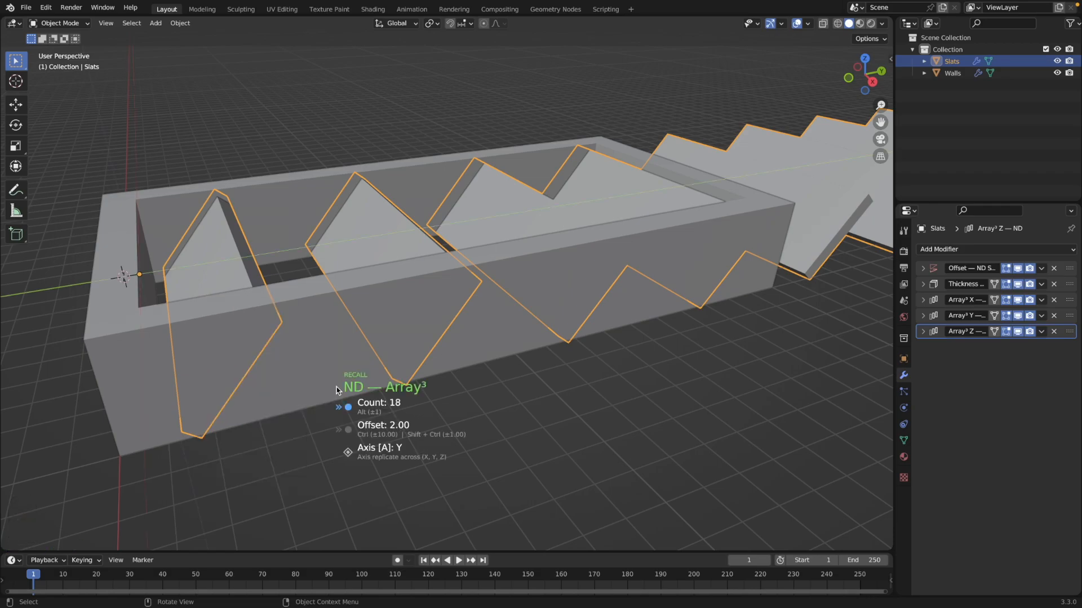
{"action": "key", "text": "ctrl"}
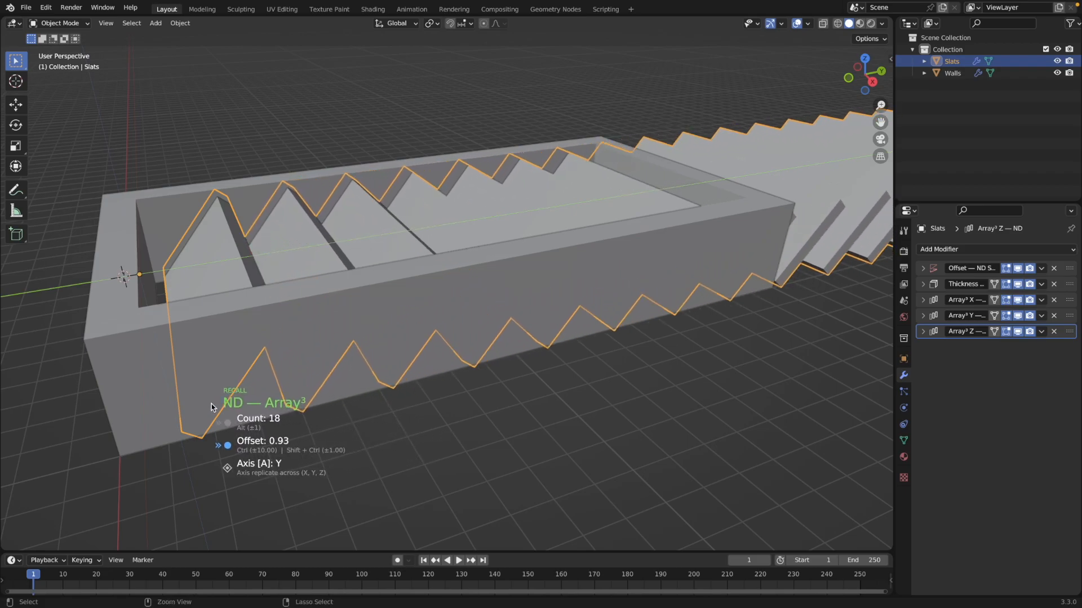
{"action": "left_click", "coordinate": [157, 409]}
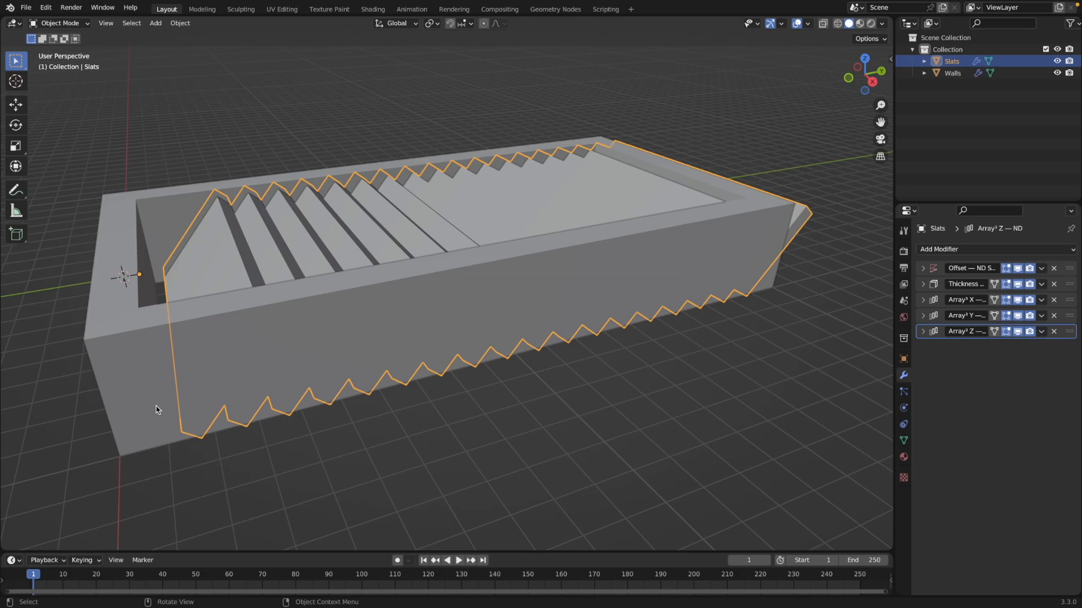
- Move the Slats object about -1.4 mm along the global Y axis, towards the near end of the walls
{"action": "key", "text": "g"}
{"action": "key", "text": "y"}
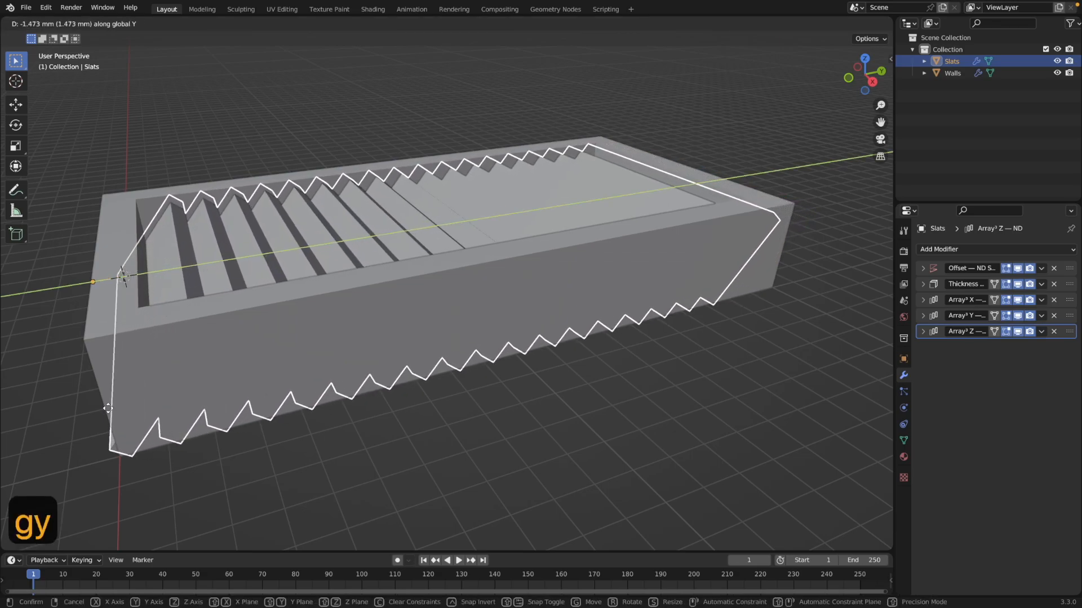
{"action": "left_click", "coordinate": [111, 408]}
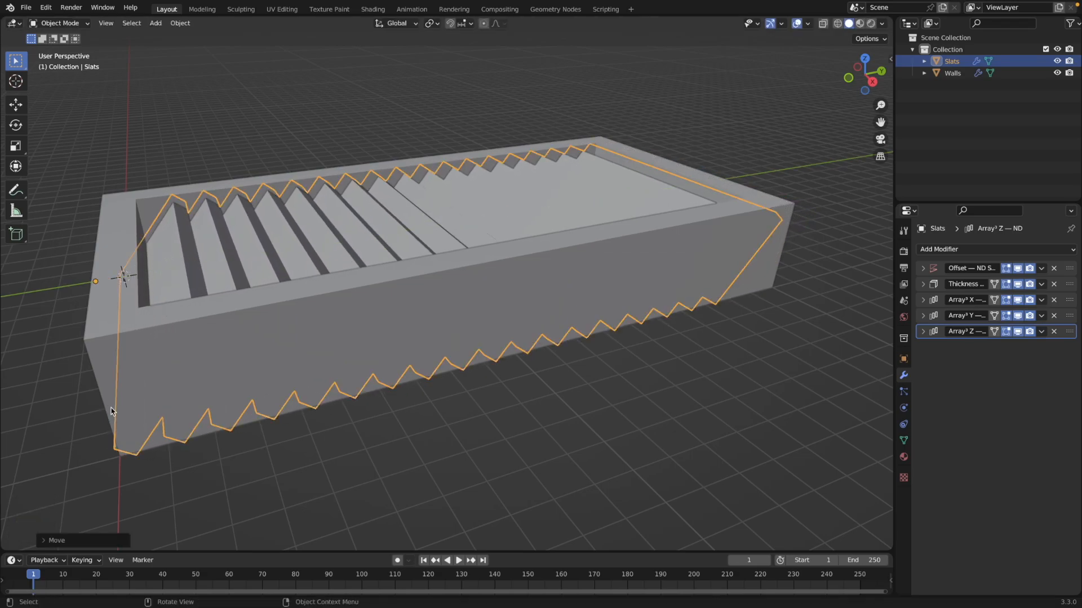
{"action": "middle_click_drag", "start_coordinate": [438, 404], "coordinate": [333, 440]}
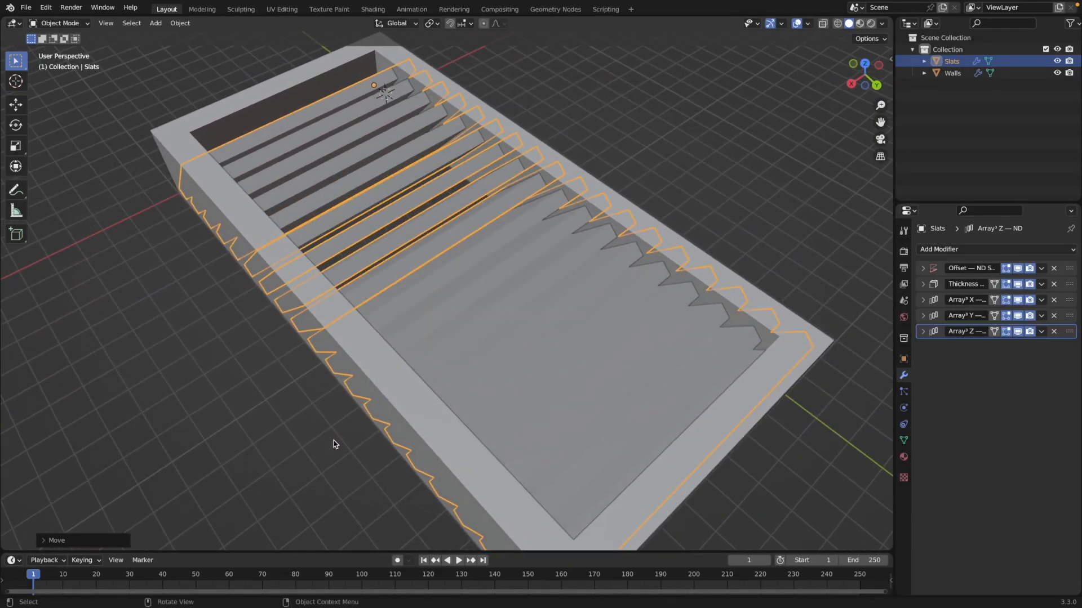
- Delete the Slats object from the scene
{"action": "key", "text": "Tab"}
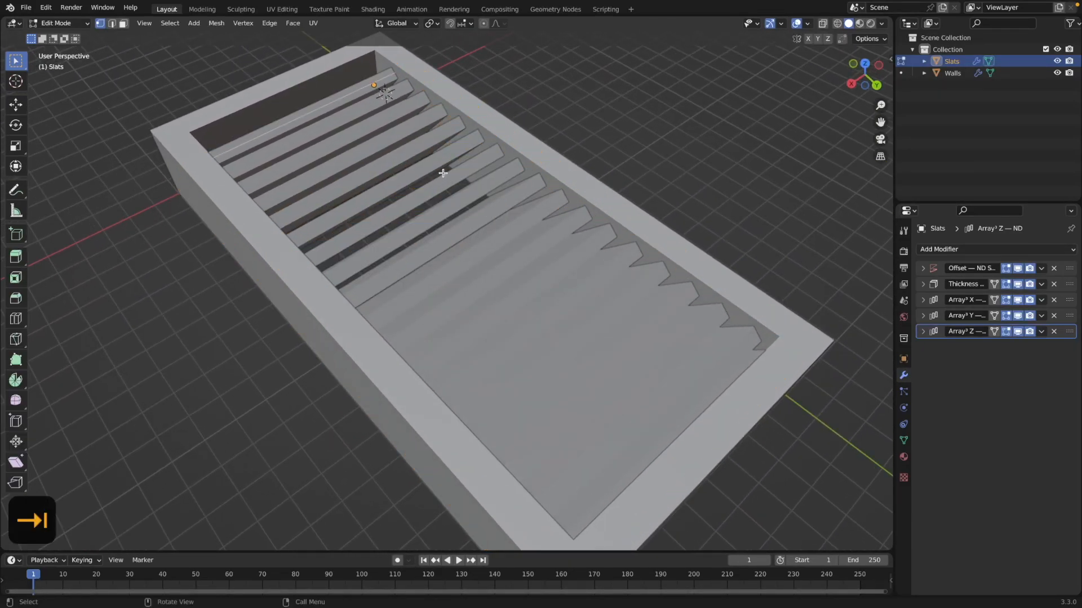
{"action": "middle_click_drag", "start_coordinate": [435, 302], "coordinate": [408, 275]}
{"action": "key", "text": "a"}
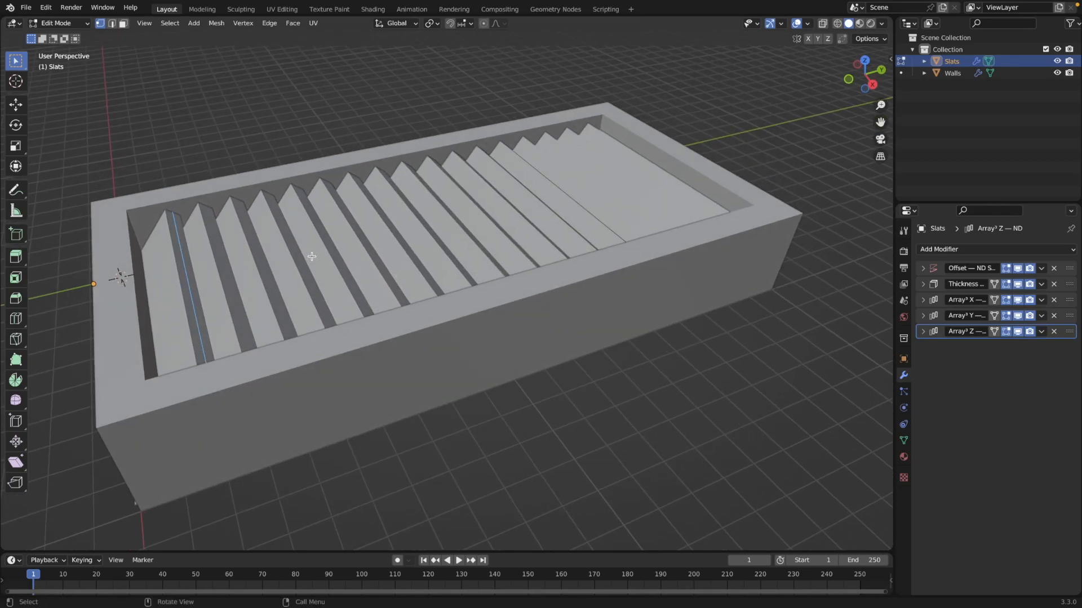
{"action": "key", "text": "Tab"}
{"action": "key", "text": "x"}
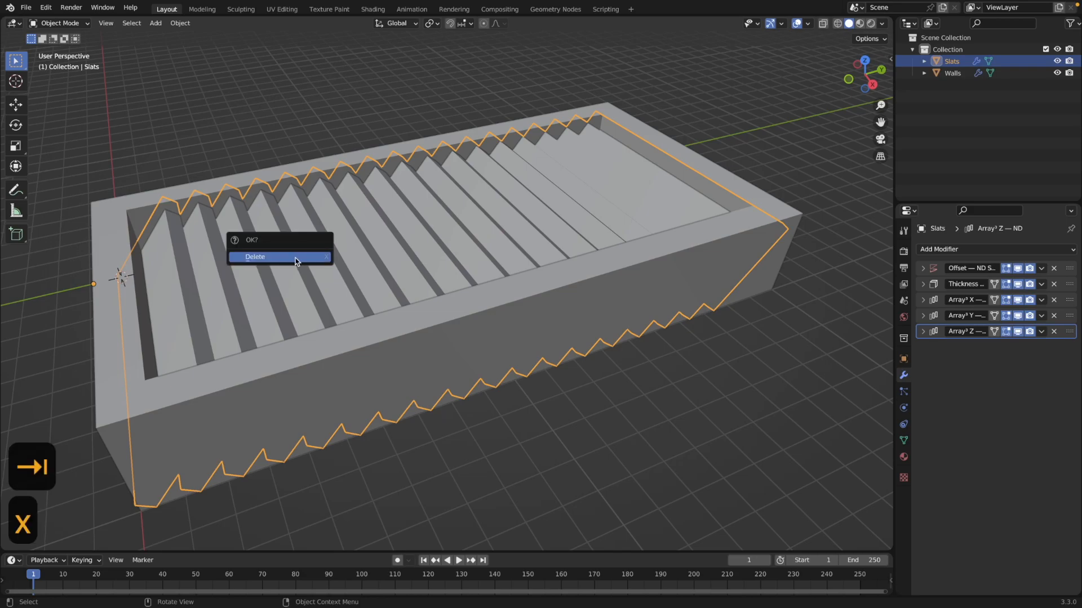
{"action": "left_click", "coordinate": [295, 258]}
{"action": "middle_click_drag", "start_coordinate": [334, 292], "coordinate": [303, 341]}
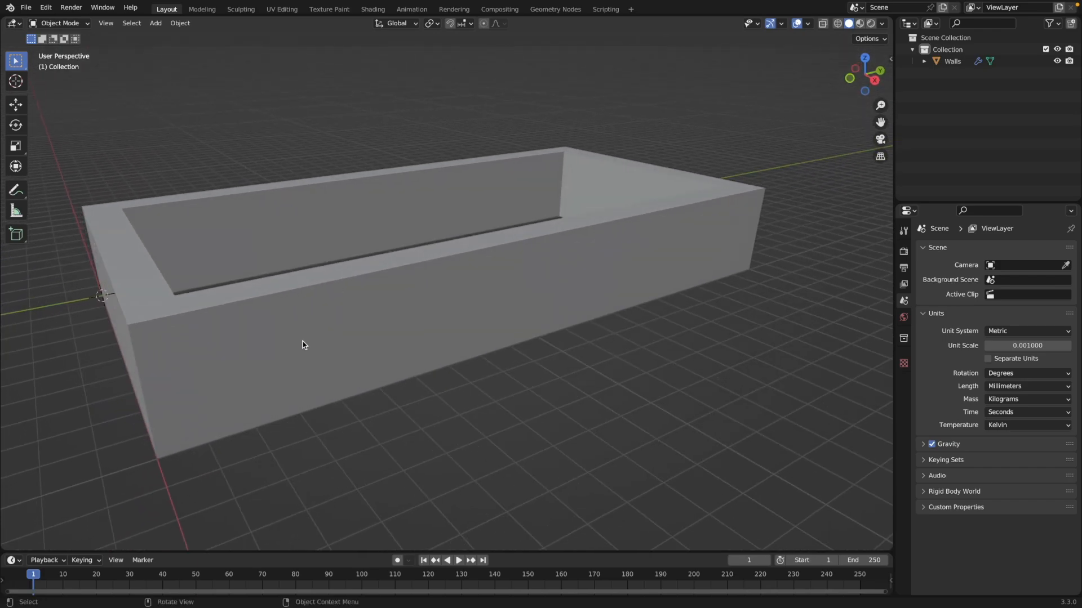
- Recall the Profile Extrude on the Walls and lower its extrusion along Z to 1455
{"action": "left_click", "coordinate": [307, 332]}
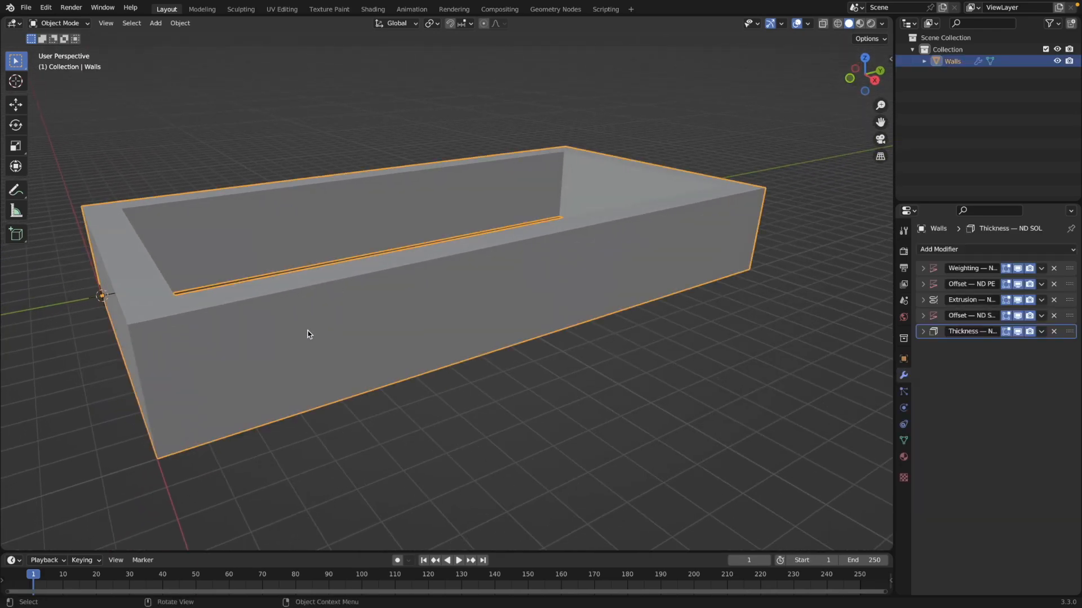
{"action": "key", "text": "shift+2"}
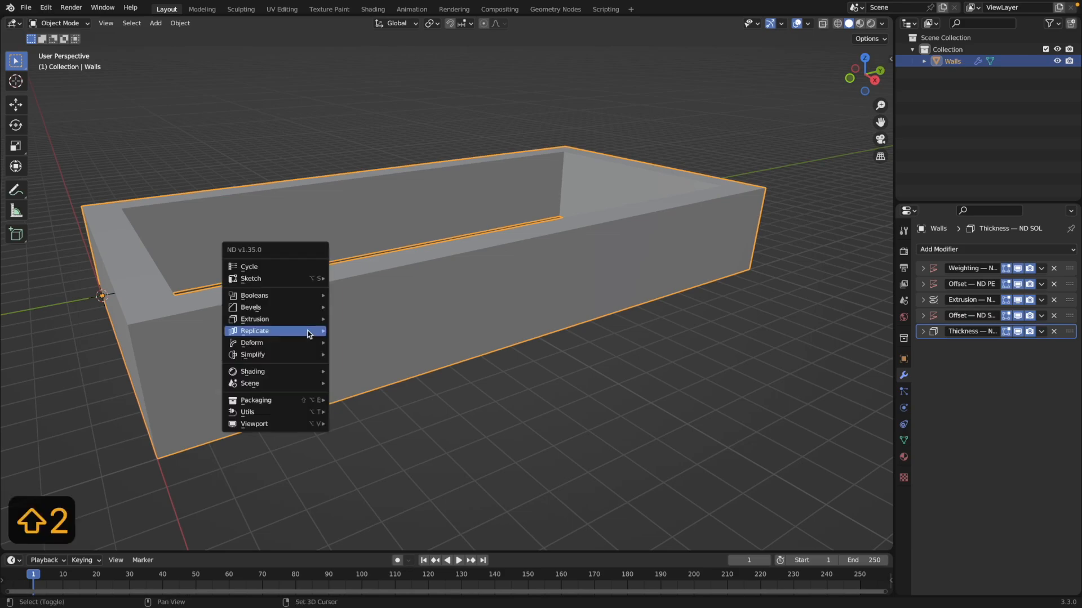
{"action": "mouse_move", "coordinate": [317, 320]}
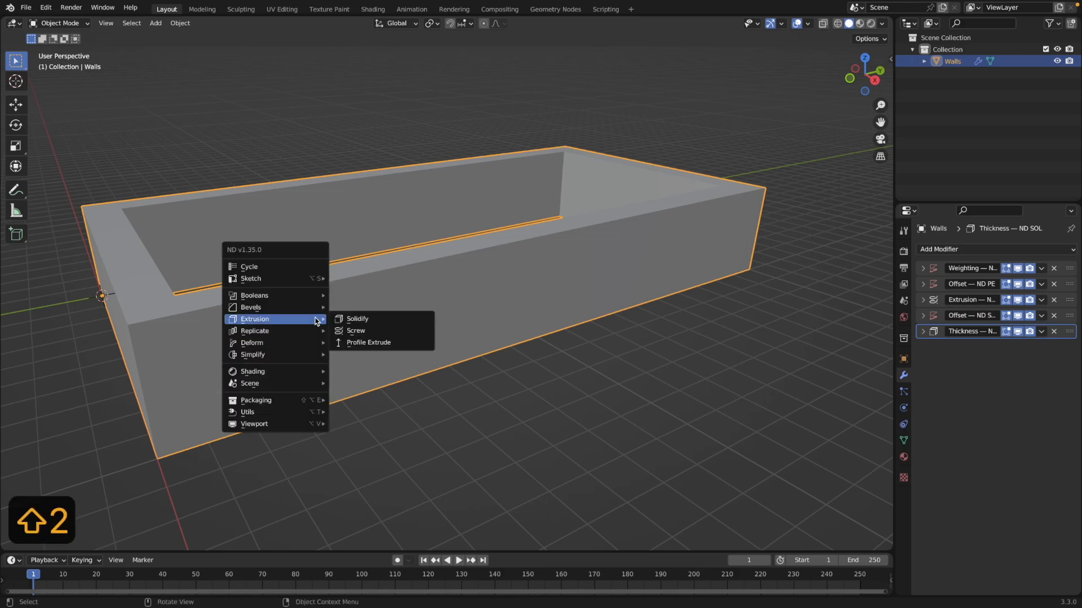
{"action": "left_click", "coordinate": [362, 342]}
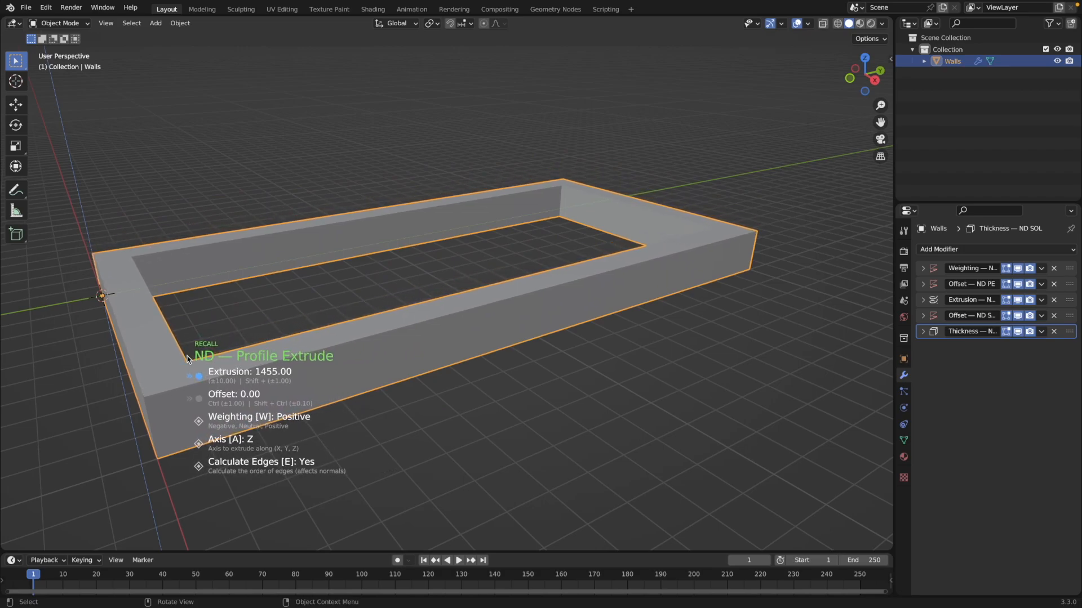
{"action": "left_click", "coordinate": [186, 359]}
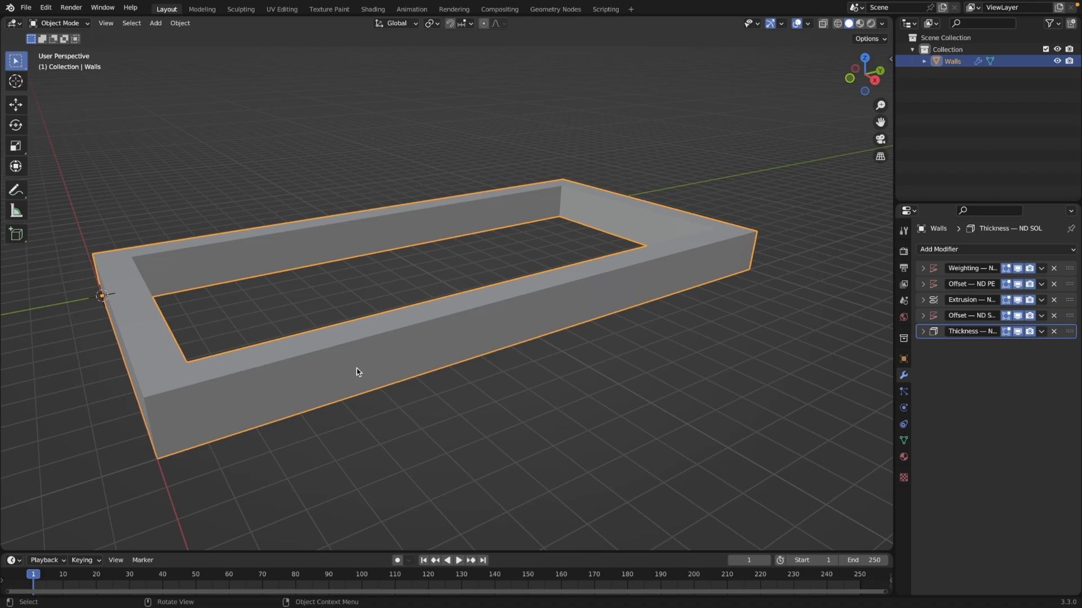
- Recall the Solidify on the Walls, set its weighting to Neutral and increase the wall thickness
{"action": "middle_click_drag", "start_coordinate": [358, 371], "coordinate": [353, 399]}
{"action": "key", "text": "shift+2"}
{"action": "mouse_move", "coordinate": [353, 399]}
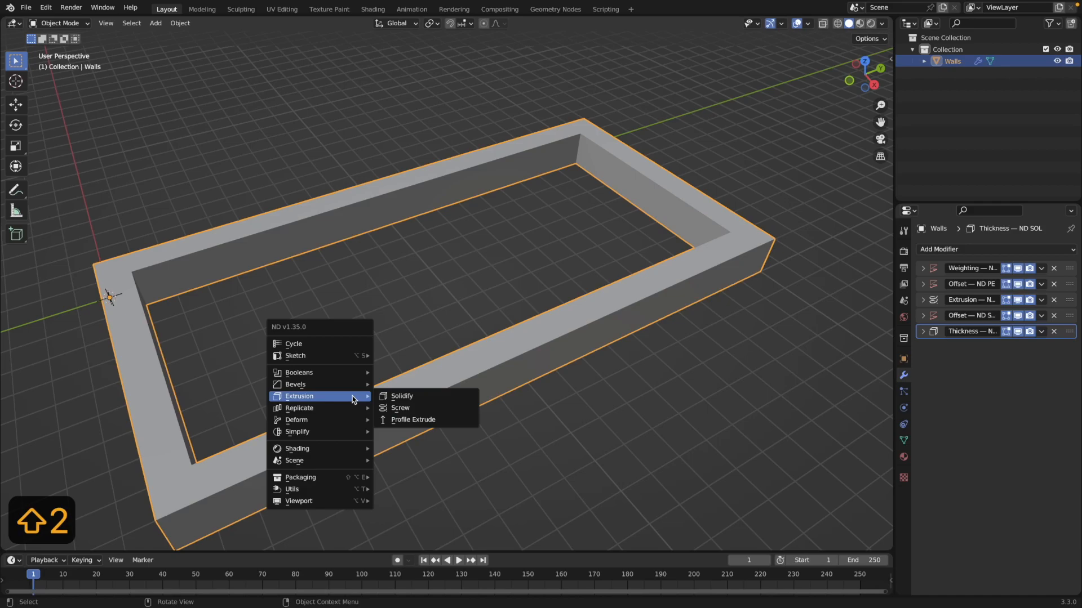
{"action": "left_click", "coordinate": [402, 396]}
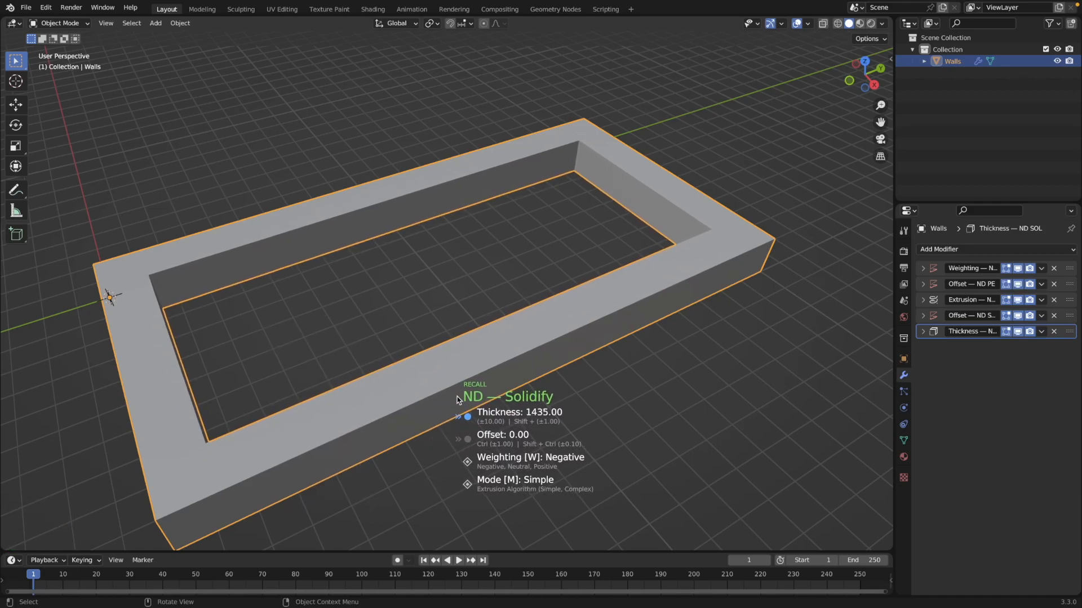
{"action": "key", "text": "w"}
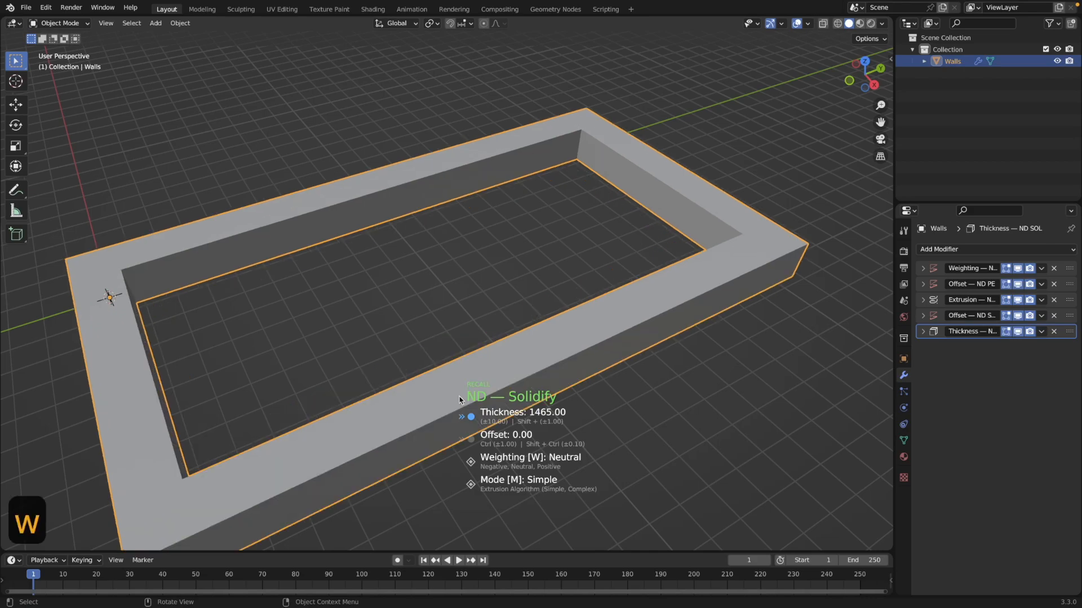
{"action": "key", "text": "w"}
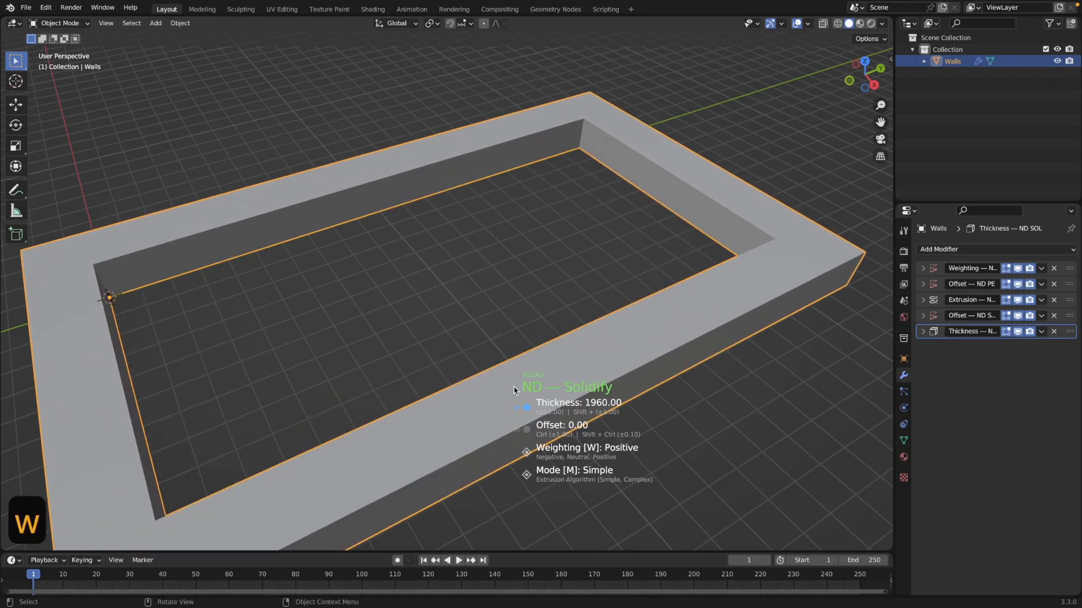
{"action": "key", "text": "w"}
{"action": "key", "text": "w"}
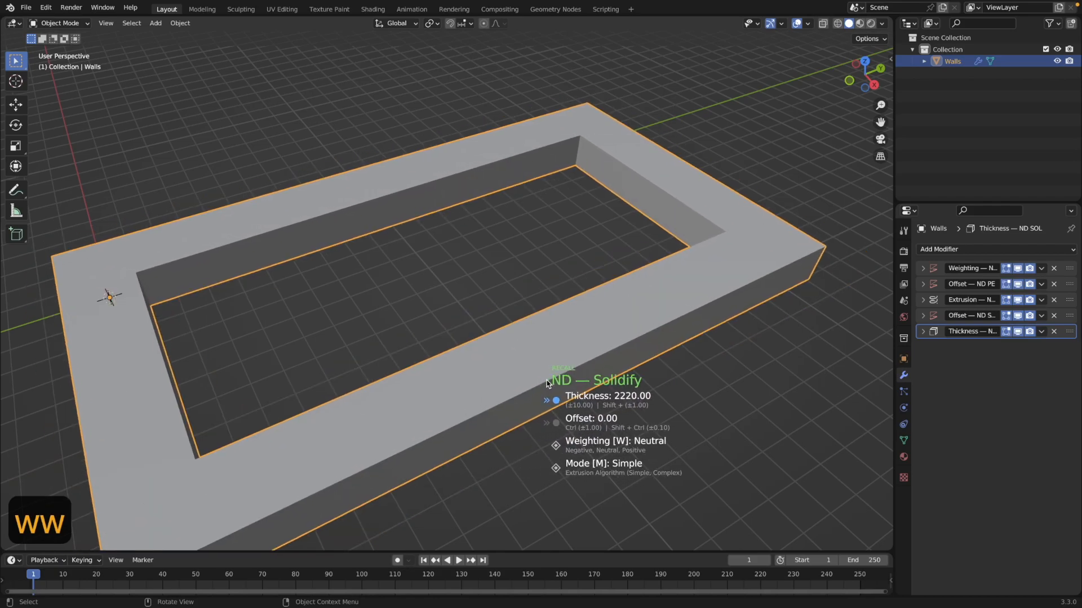
{"action": "left_click", "coordinate": [478, 401]}
- Start an ND single-vertex sketch at the origin, working in the right orthographic view with X-ray shading on
{"action": "middle_click_drag", "start_coordinate": [556, 454], "coordinate": [502, 416]}
{"action": "left_click", "coordinate": [476, 431]}
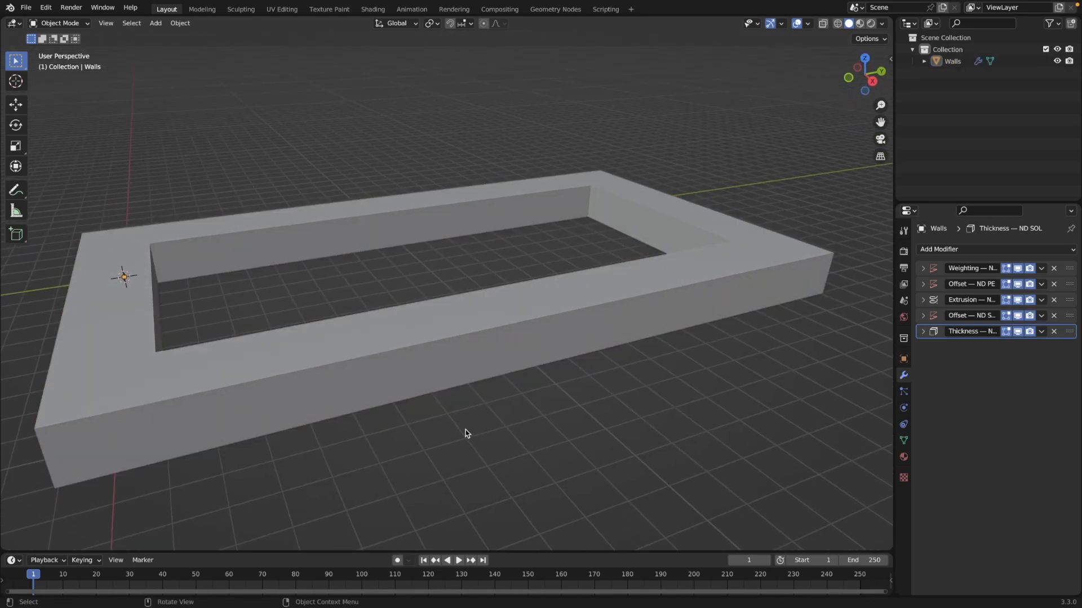
{"action": "key", "text": "KP_3"}
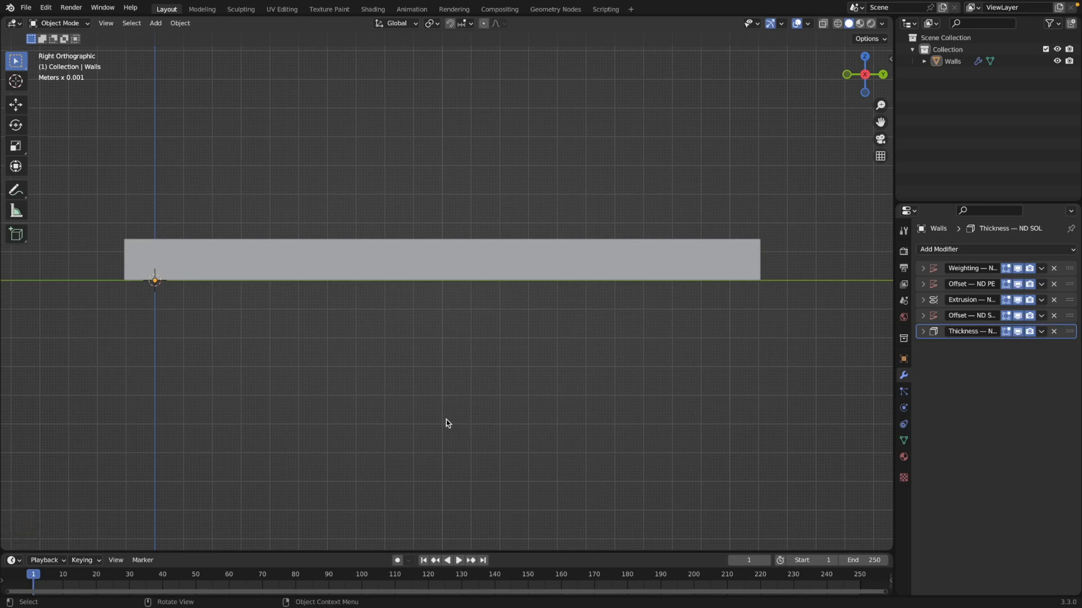
{"action": "key", "text": "alt+z"}
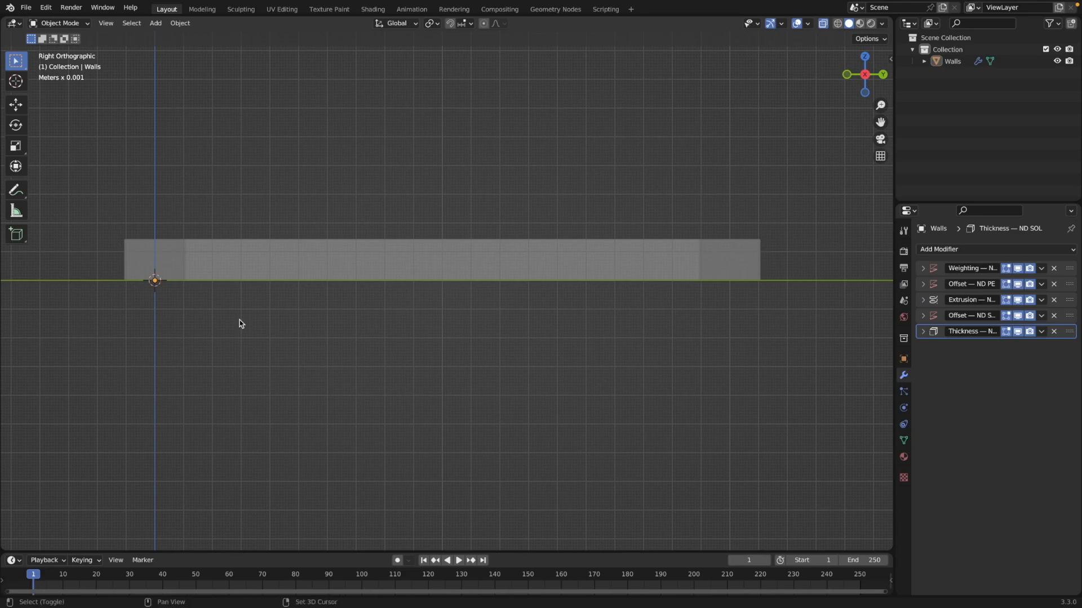
{"action": "key", "text": "shift+2"}
{"action": "mouse_move", "coordinate": [239, 281]}
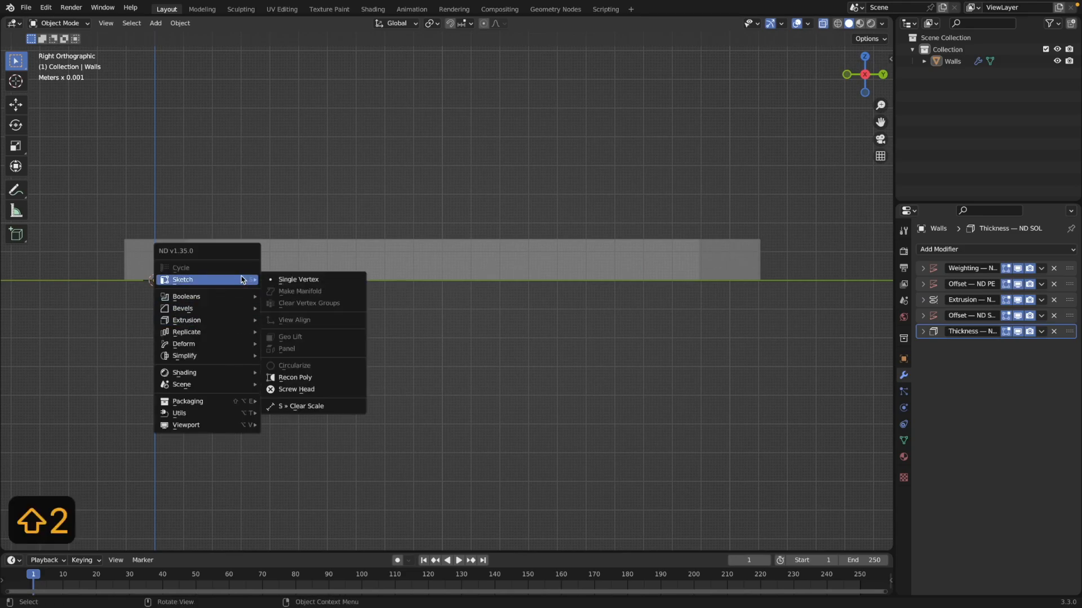
{"action": "left_click", "coordinate": [299, 280]}
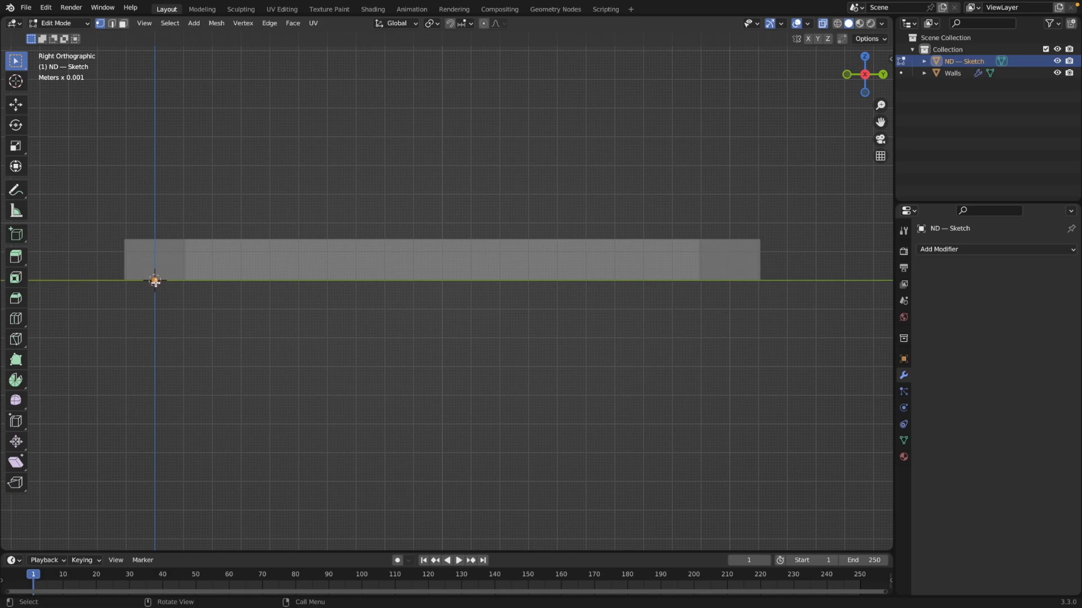
- Extrude the vertex into a slat profile: a sloped edge to just below the wall top, about 0.45 mm along Y, about 1.31 mm down Z
{"action": "key", "text": "e"}
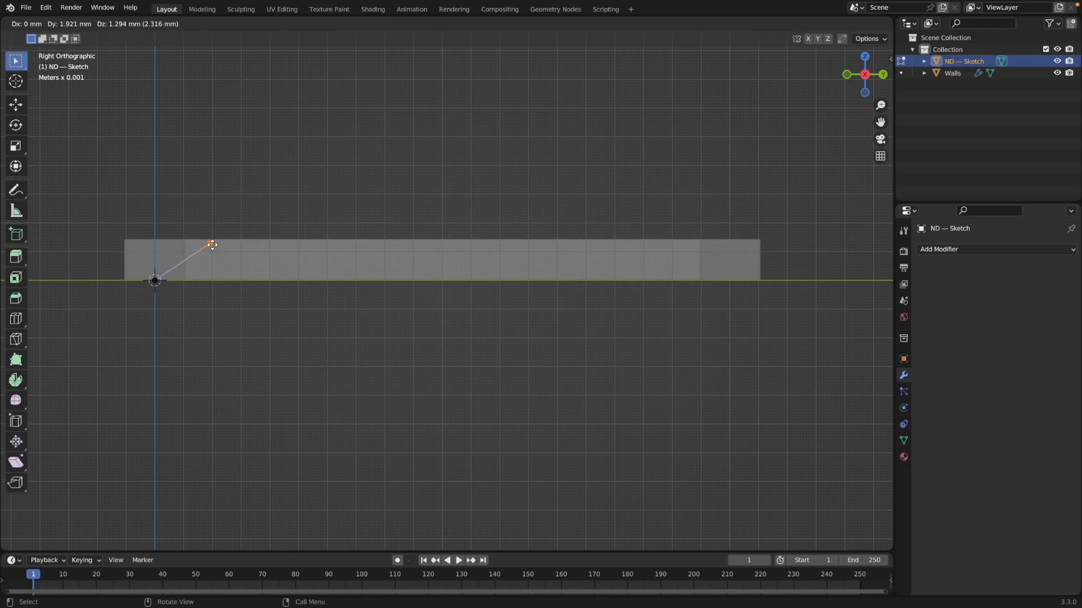
{"action": "key", "text": "ctrl"}
{"action": "left_click", "coordinate": [217, 245]}
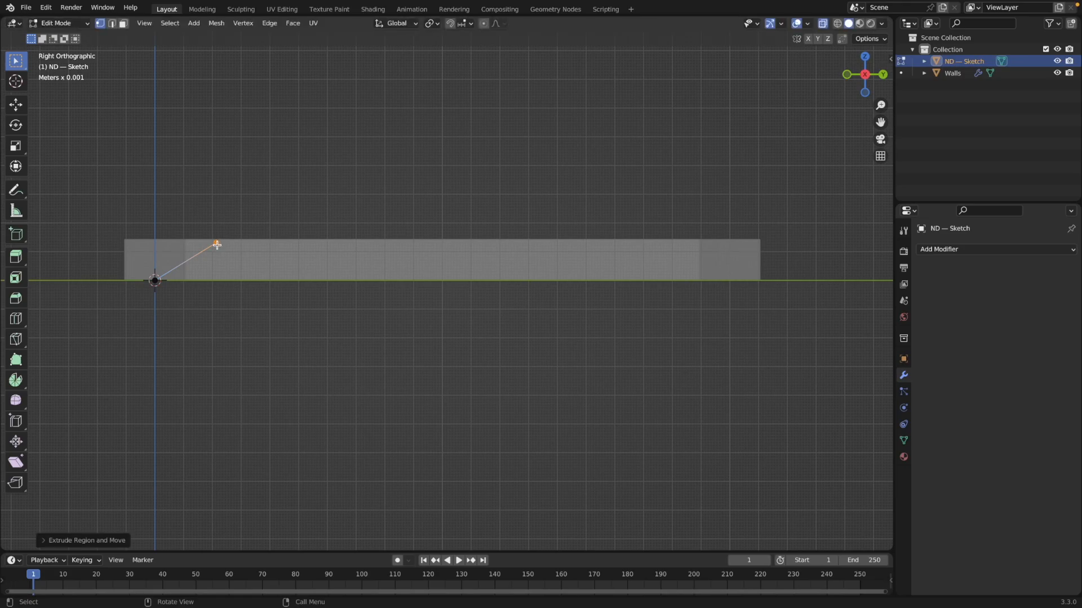
{"action": "key", "text": "e"}
{"action": "key", "text": "y"}
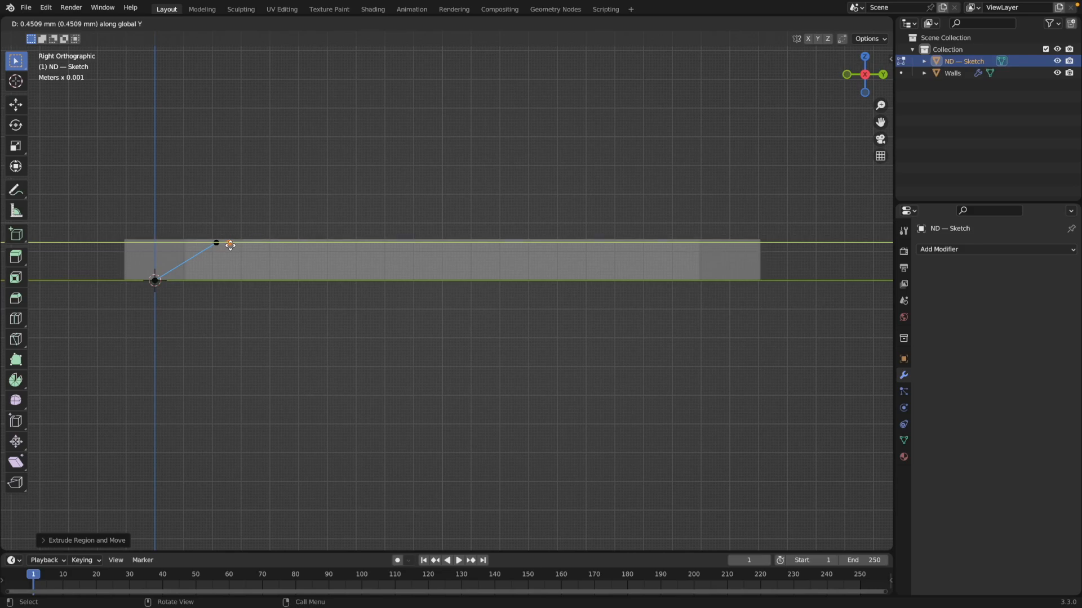
{"action": "left_click", "coordinate": [230, 245]}
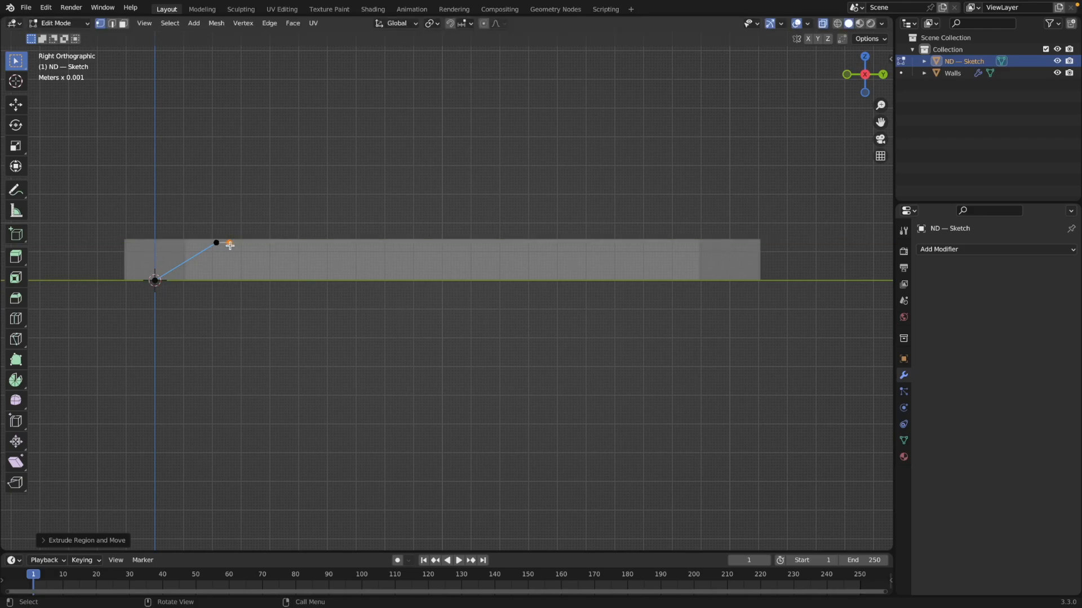
{"action": "key", "text": "e"}
{"action": "key", "text": "z"}
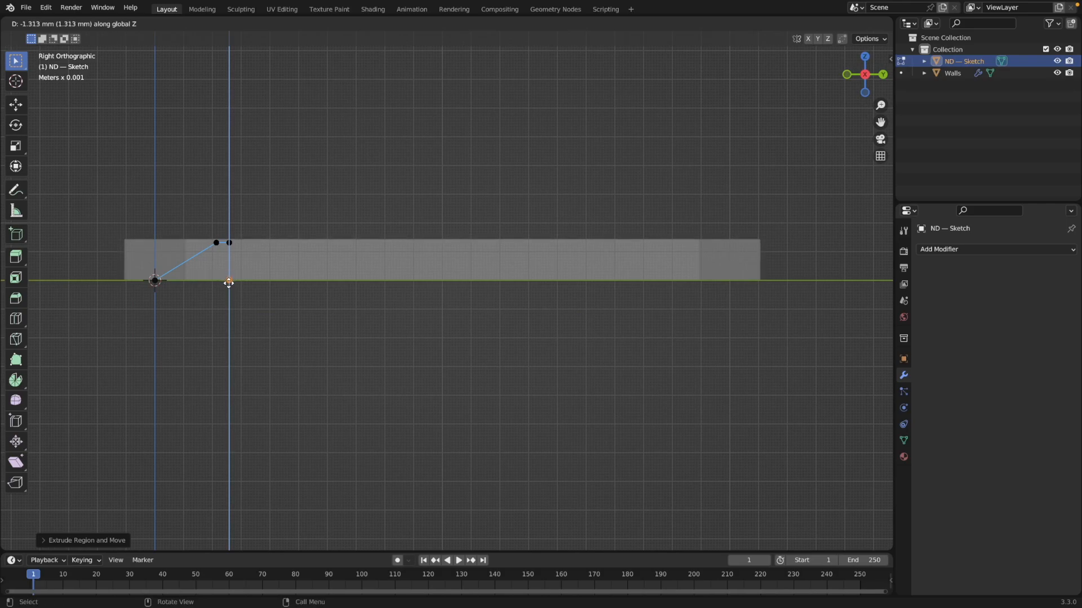
{"action": "left_click", "coordinate": [228, 283]}
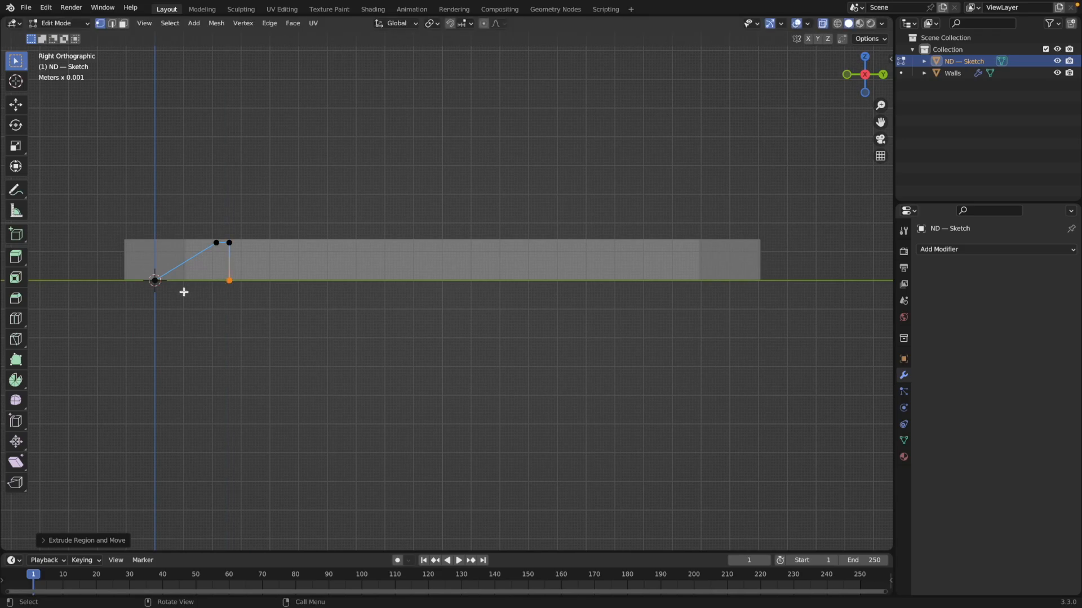
- Close the slat profile into a face with Make Manifold and return to Object Mode
{"action": "key", "text": "shift+2"}
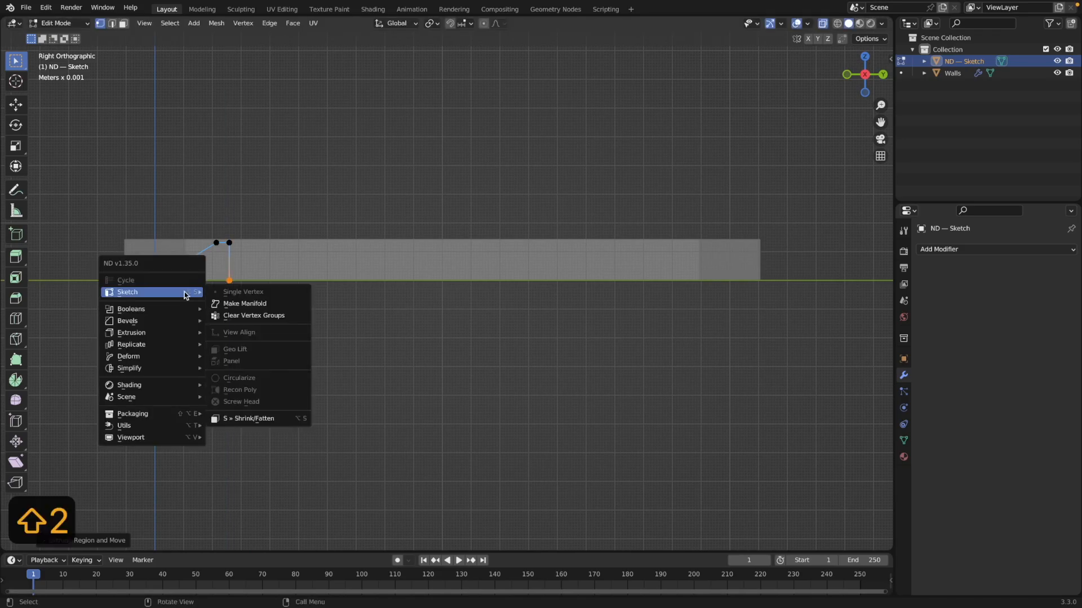
{"action": "left_click", "coordinate": [230, 305]}
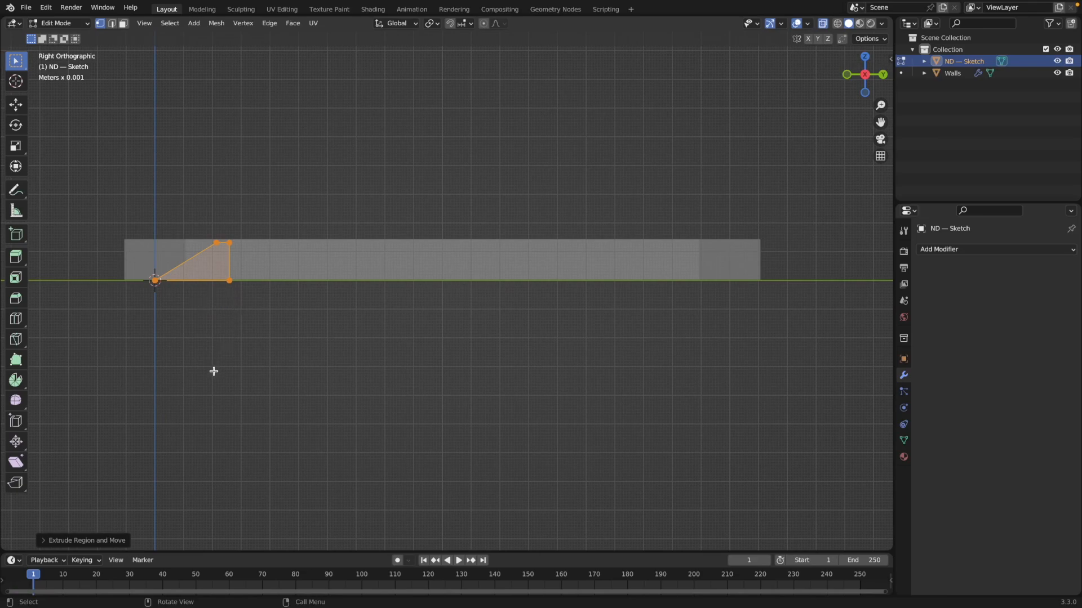
{"action": "middle_click_drag", "start_coordinate": [215, 370], "coordinate": [257, 406]}
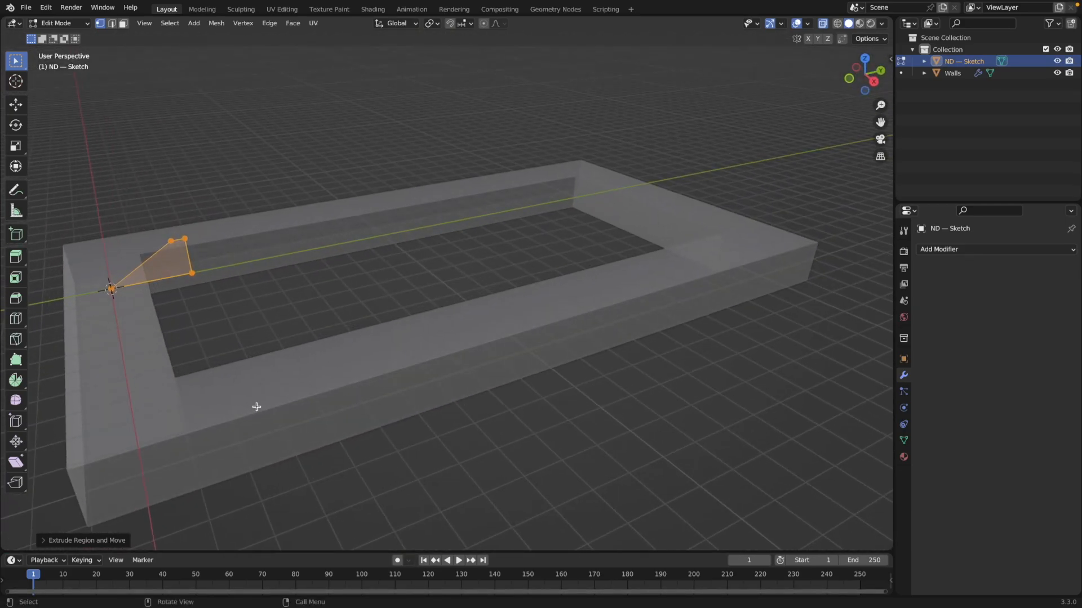
{"action": "key", "text": "Tab"}
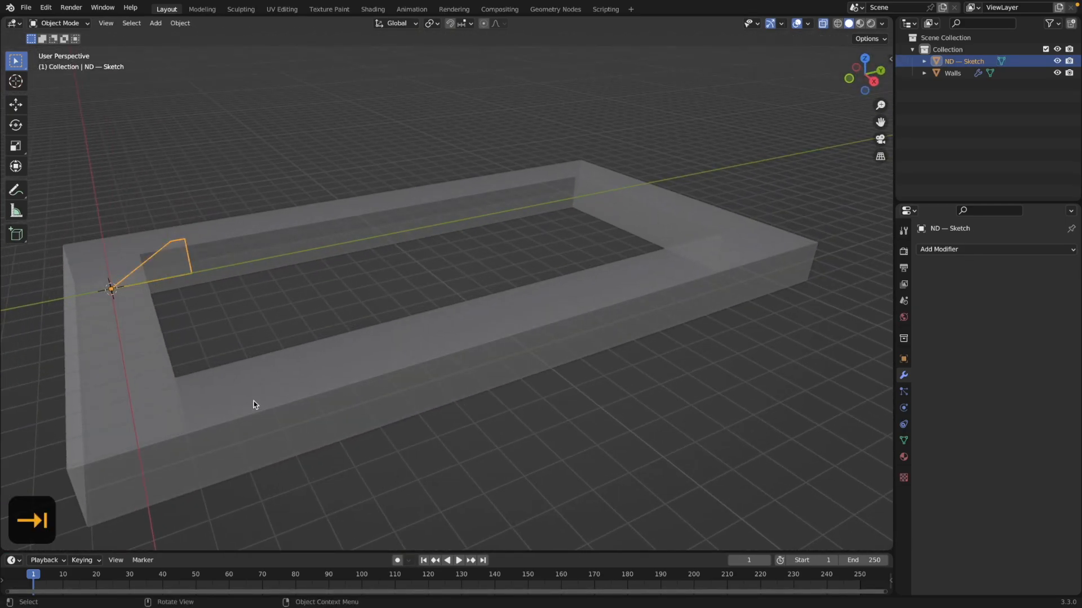
- Solidify the slat profile to a thickness of 9855 with Positive weighting so it spans the walls, and turn X-ray off
{"action": "key", "text": "shift+2"}
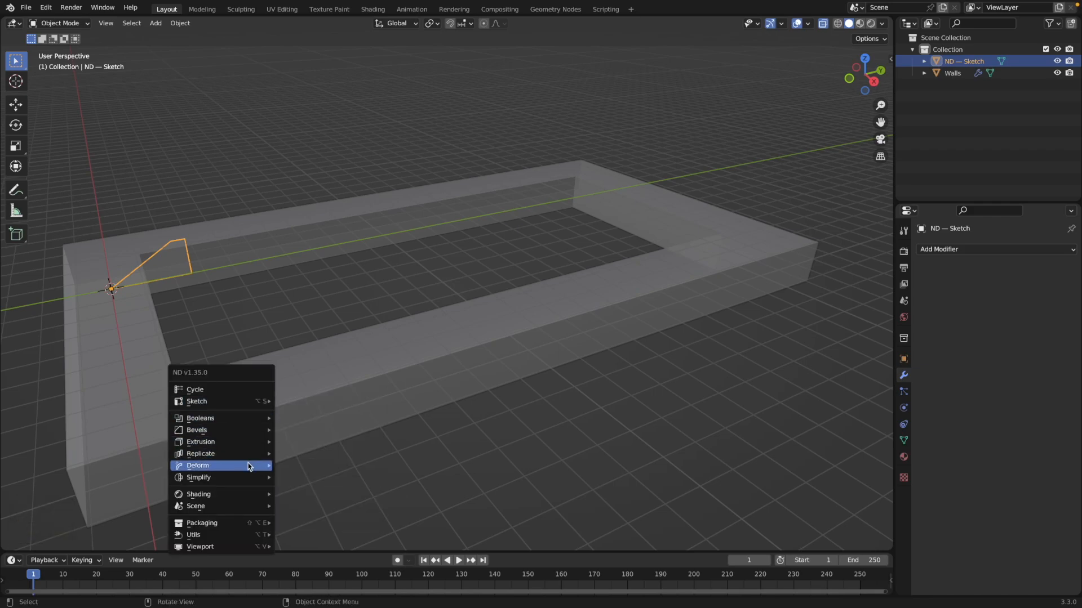
{"action": "mouse_move", "coordinate": [251, 440]}
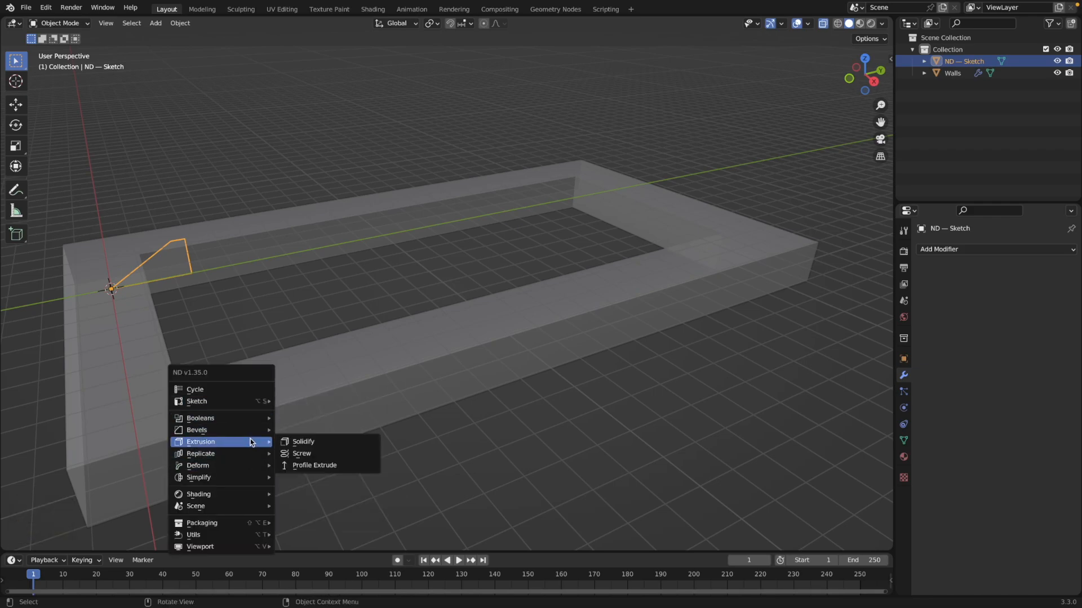
{"action": "left_click", "coordinate": [306, 442]}
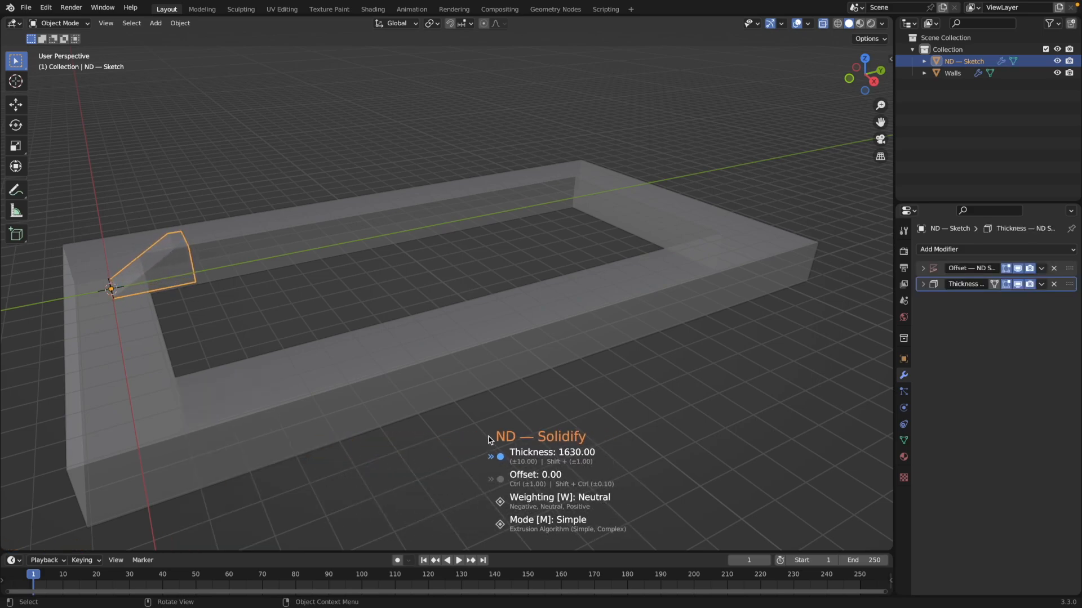
{"action": "key", "text": "w"}
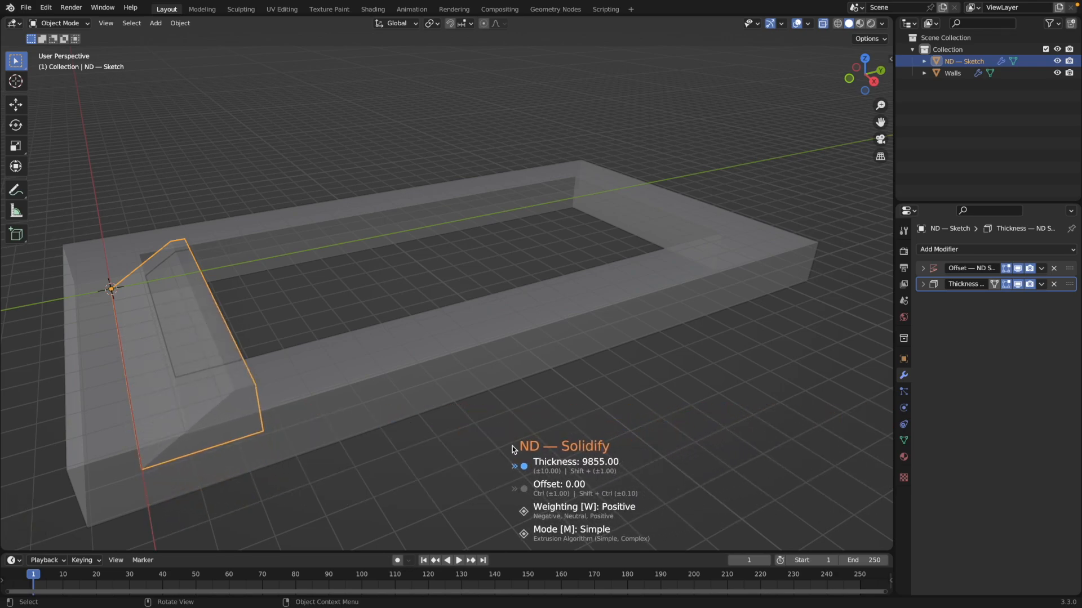
{"action": "left_click", "coordinate": [512, 447]}
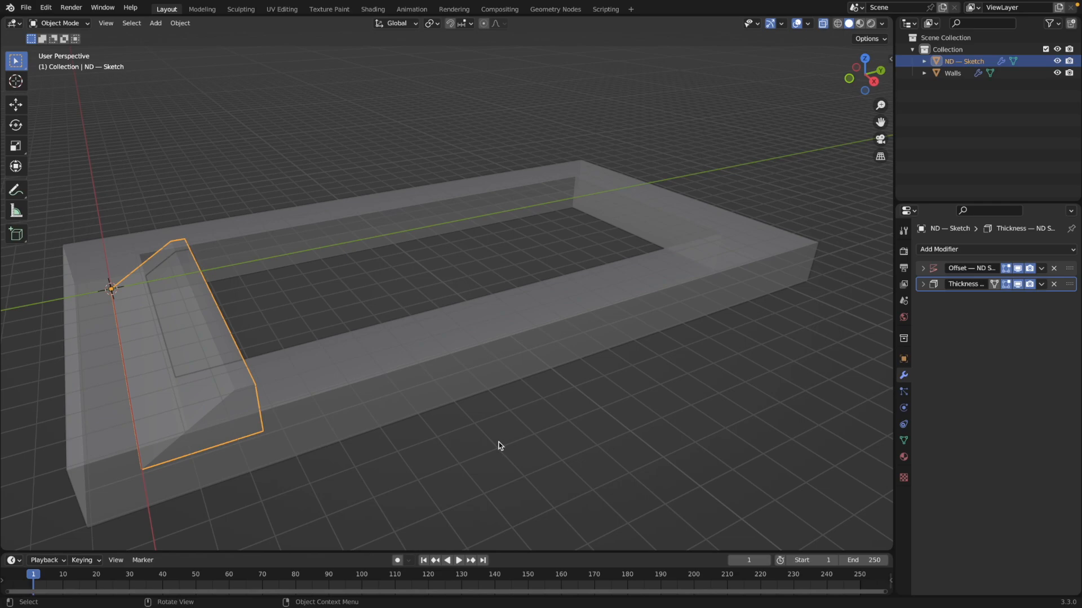
{"action": "key", "text": "alt+z"}
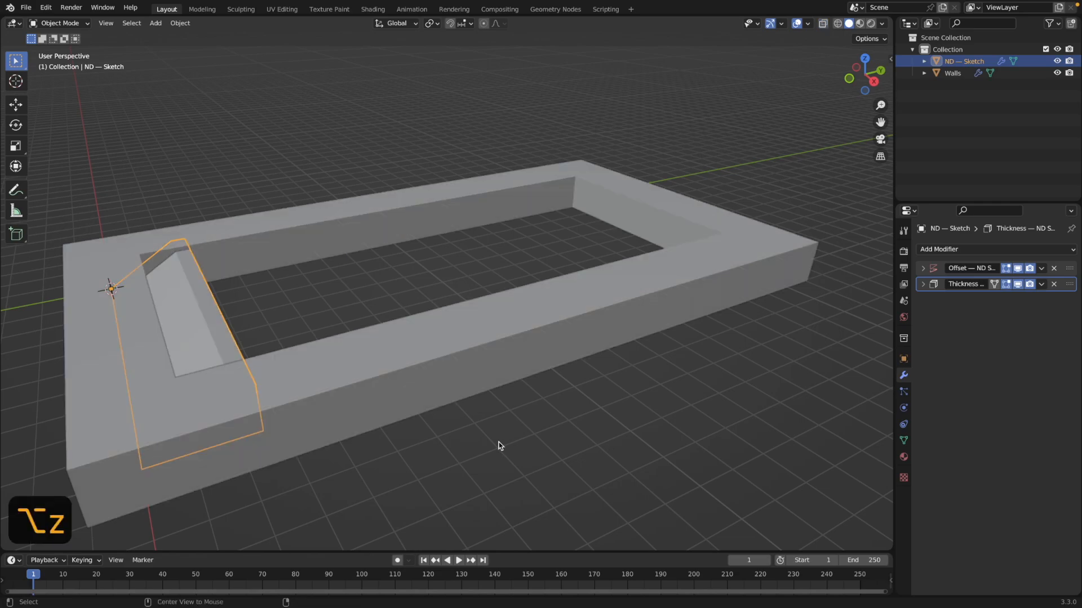
- Replicate the slat with Array³ along the Y axis, using a count of 9 and an offset of 0.78
{"action": "left_click", "coordinate": [515, 457]}
{"action": "mouse_move", "coordinate": [550, 458]}
{"action": "middle_mouse_down"}
{"action": "mouse_move", "coordinate": [512, 451]}
{"action": "mouse_move", "coordinate": [507, 437]}
{"action": "mouse_move", "coordinate": [542, 502]}
{"action": "mouse_move", "coordinate": [546, 457]}
{"action": "mouse_move", "coordinate": [514, 456]}
{"action": "mouse_move", "coordinate": [524, 482]}
{"action": "middle_mouse_up"}
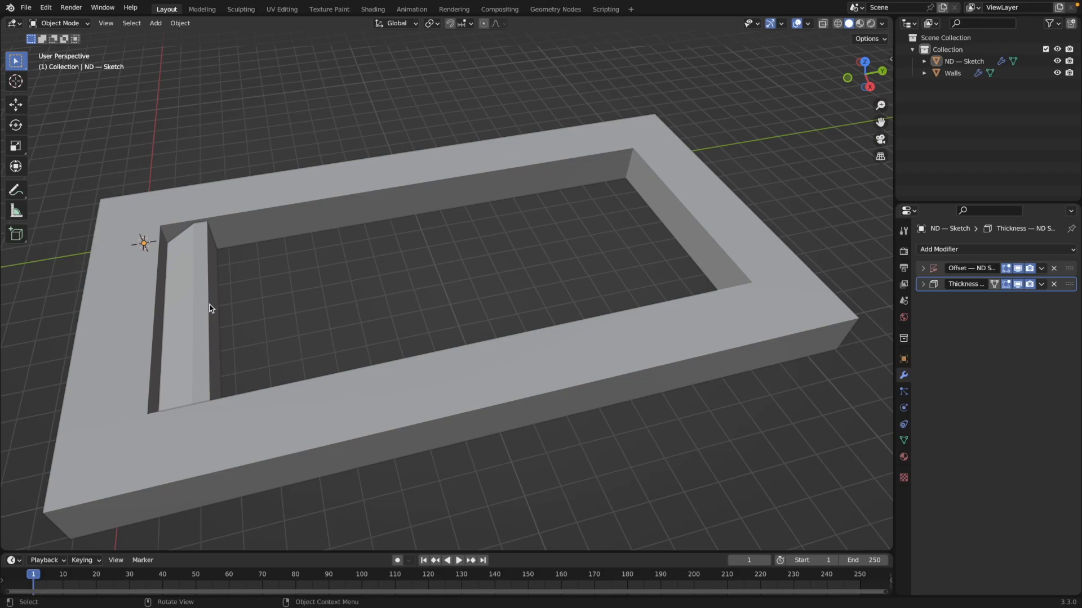
{"action": "left_click", "coordinate": [190, 315]}
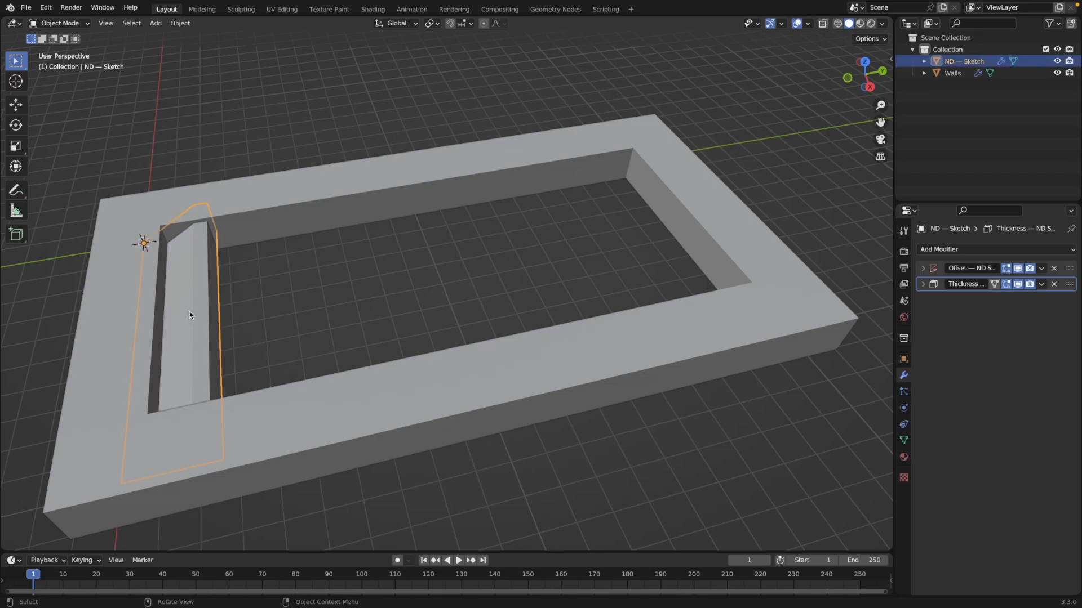
{"action": "key", "text": "shift+2"}
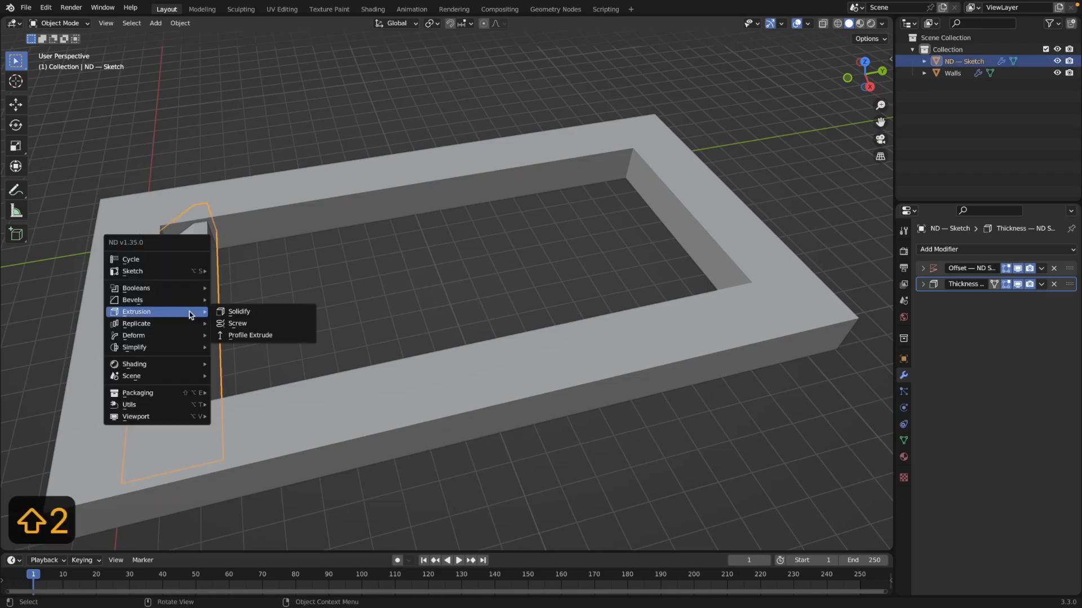
{"action": "mouse_move", "coordinate": [188, 324]}
{"action": "left_click", "coordinate": [242, 325]}
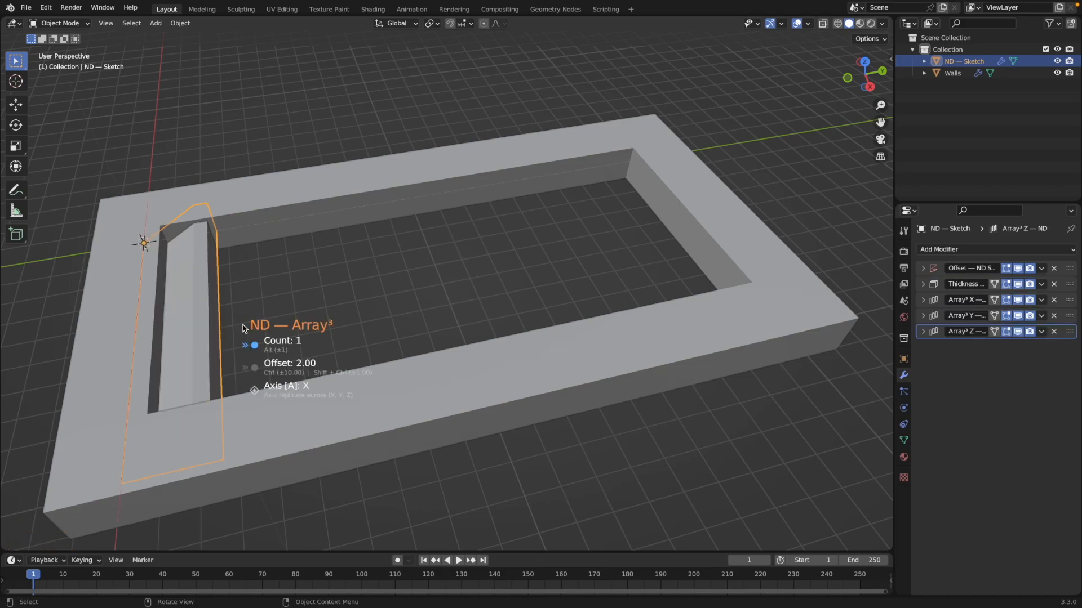
{"action": "key", "text": "a"}
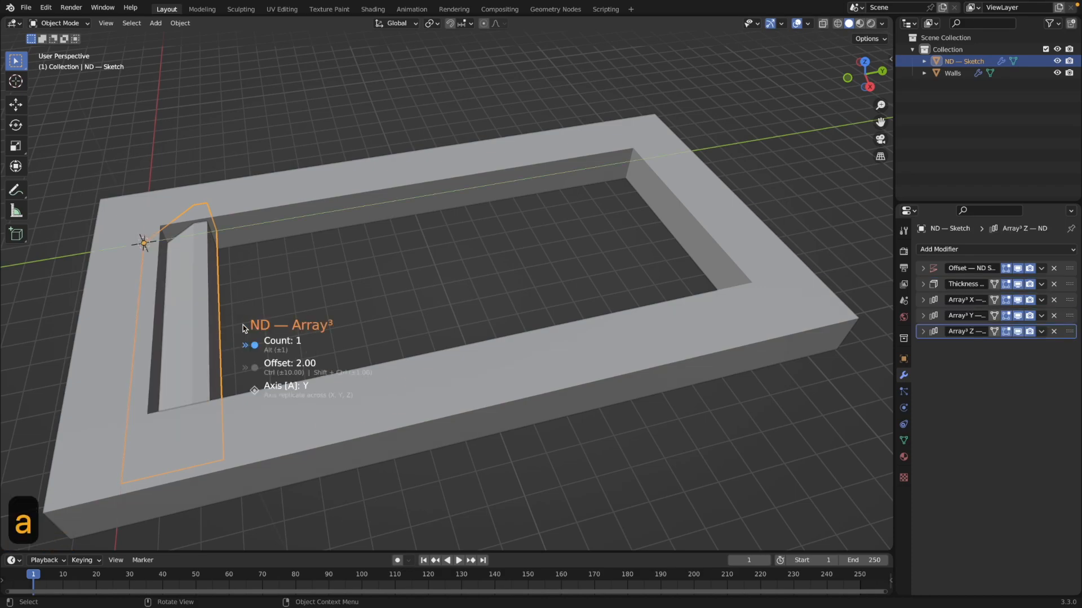
{"action": "scroll", "coordinate": [242, 326], "scroll_direction": "up", "scroll_amount": 3}
{"action": "scroll", "coordinate": [242, 325], "scroll_direction": "up", "scroll_amount": 1}
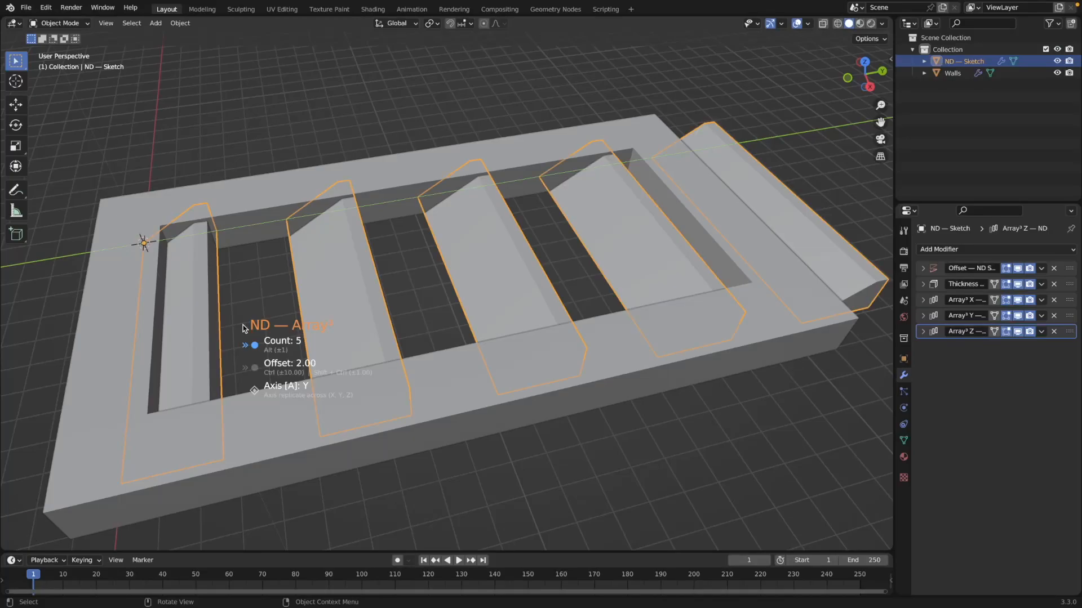
{"action": "key", "text": "ctrl"}
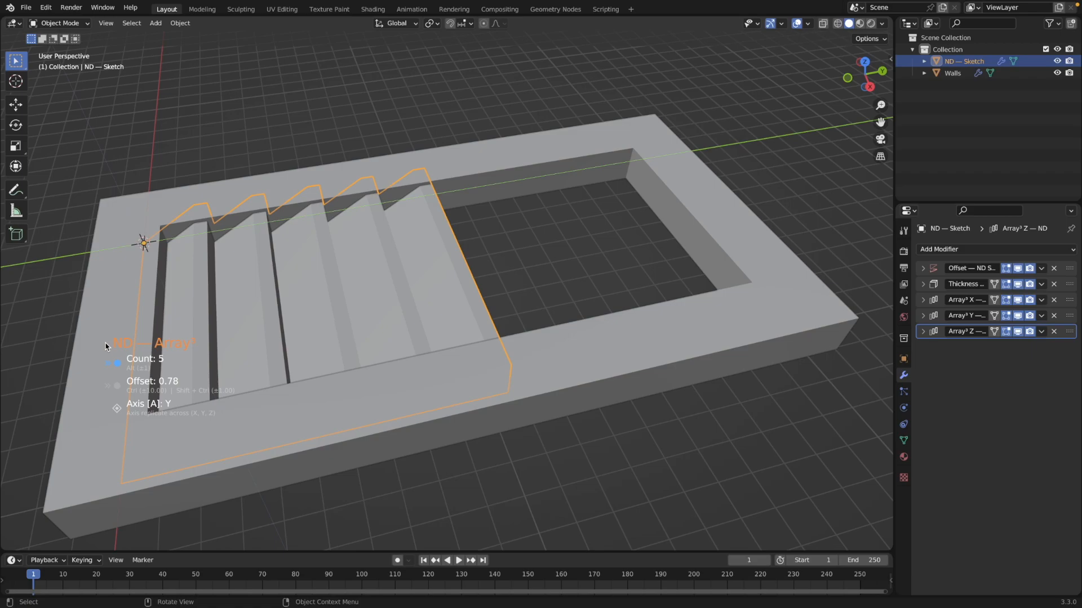
{"action": "scroll", "coordinate": [105, 346], "scroll_direction": "up", "scroll_amount": 4}
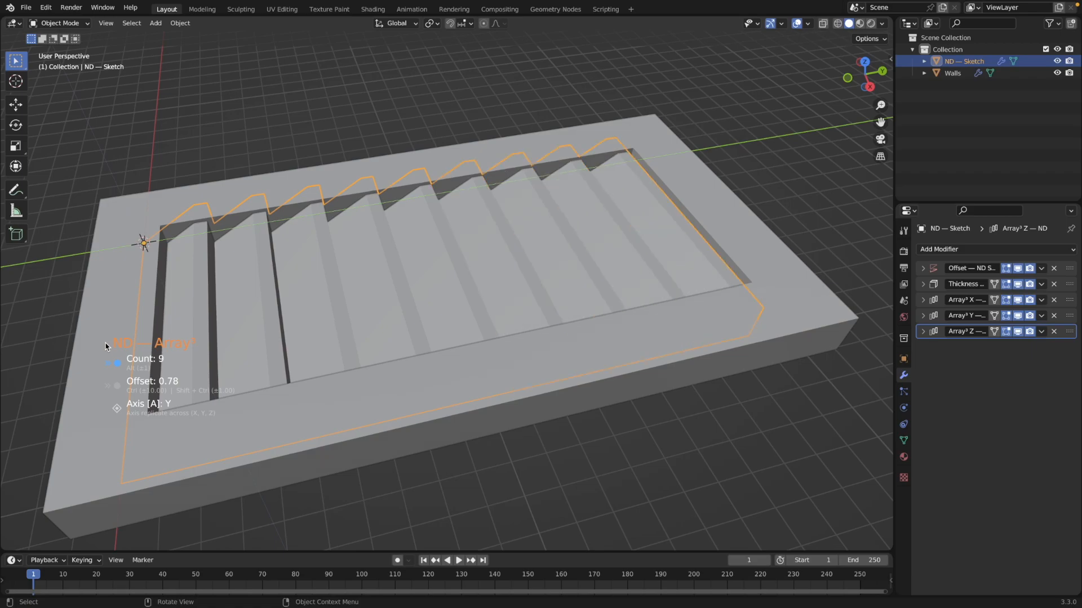
{"action": "left_click", "coordinate": [106, 346]}
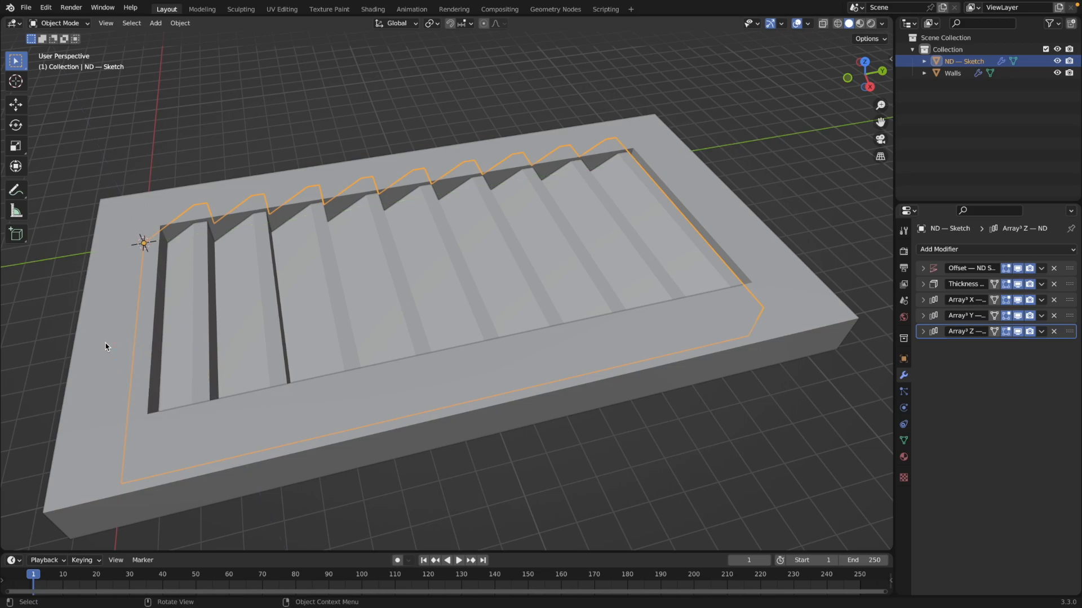
- Move the slat array about 0.27 mm along the global Y axis within the wall opening
{"action": "key", "text": "g"}
{"action": "key", "text": "y"}
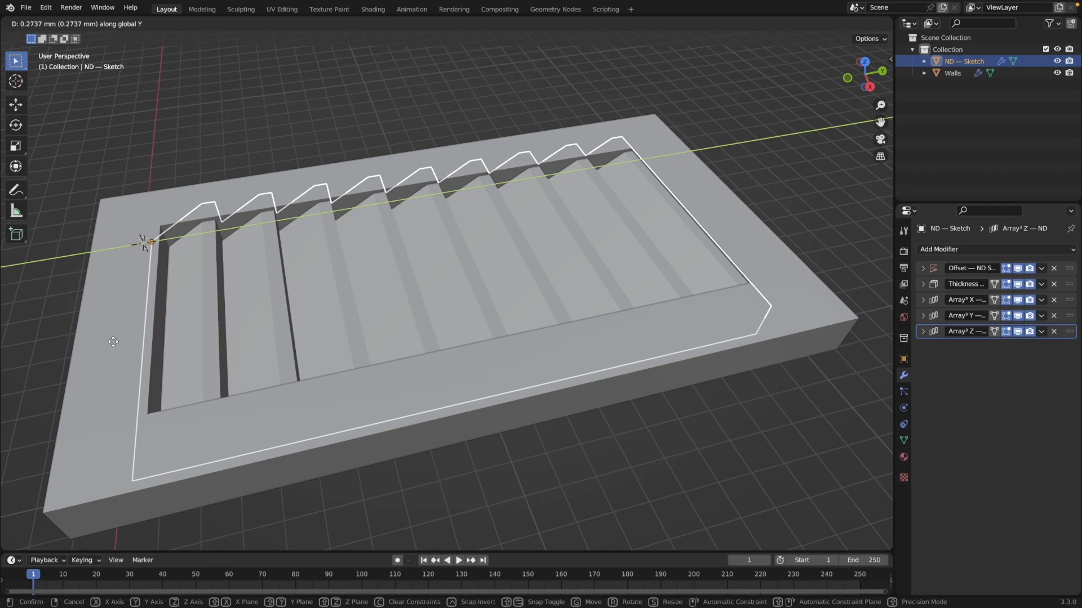
{"action": "left_click", "coordinate": [113, 342]}
- Examine the fit of the slats inside the wall frame from above, the sides and below
{"action": "mouse_move", "coordinate": [531, 386]}
{"action": "middle_mouse_down"}
{"action": "mouse_move", "coordinate": [529, 423]}
{"action": "mouse_move", "coordinate": [451, 430]}
{"action": "mouse_move", "coordinate": [409, 363]}
{"action": "mouse_move", "coordinate": [377, 359]}
{"action": "mouse_move", "coordinate": [445, 379]}
{"action": "mouse_move", "coordinate": [552, 357]}
{"action": "mouse_move", "coordinate": [565, 408]}
{"action": "mouse_move", "coordinate": [563, 359]}
{"action": "middle_mouse_up"}
{"action": "left_click", "coordinate": [577, 418]}
{"action": "middle_click_drag", "start_coordinate": [570, 415], "coordinate": [560, 439]}
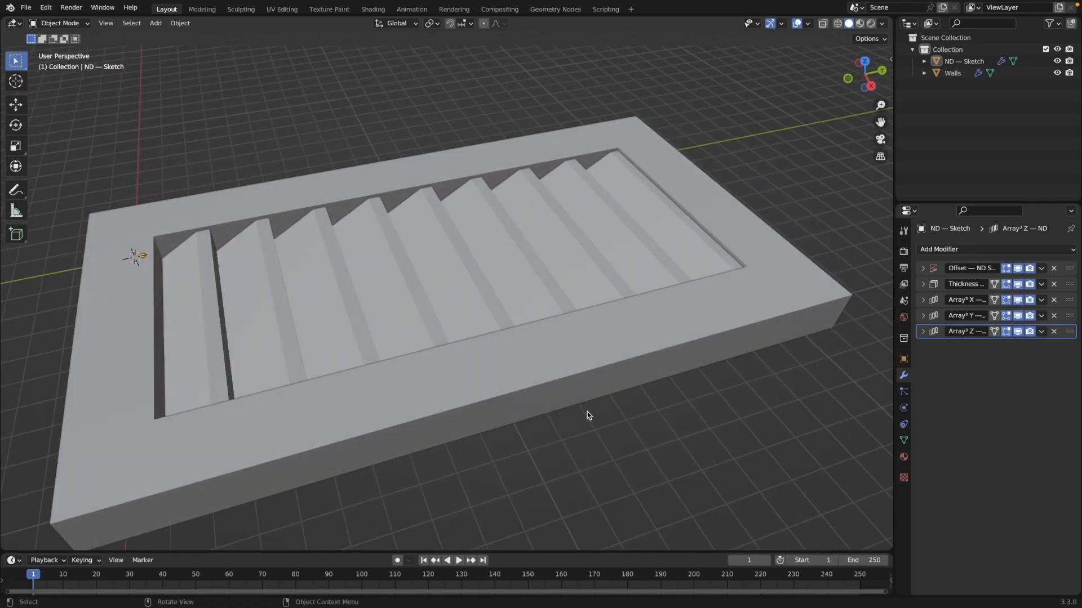
{"action": "scroll", "coordinate": [588, 411], "scroll_direction": "down", "scroll_amount": 2}
{"action": "middle_click_drag", "start_coordinate": [505, 417], "coordinate": [360, 246]}
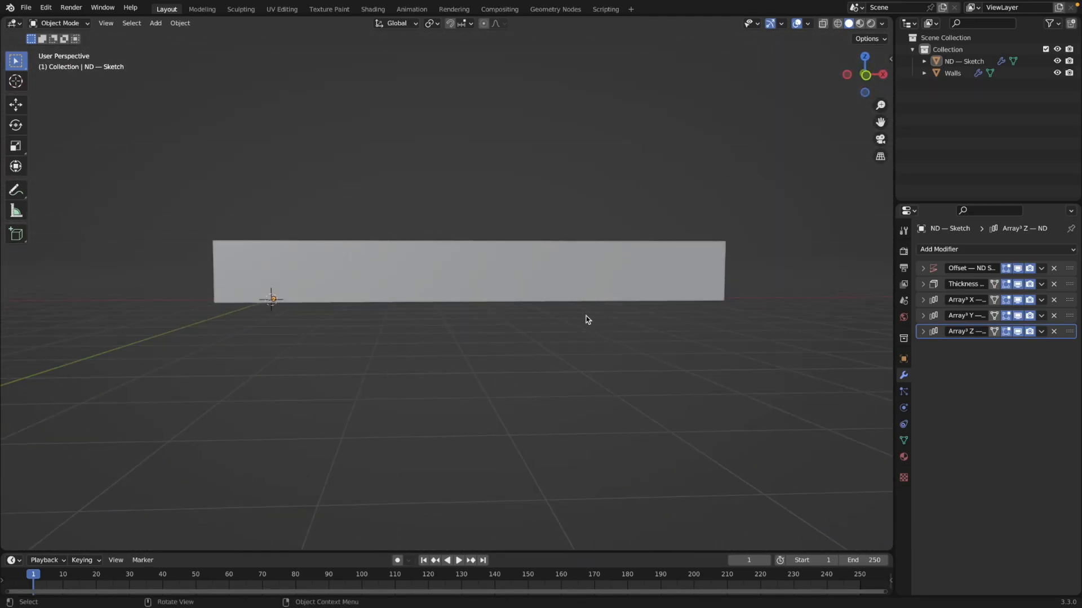
{"action": "middle_click_drag", "start_coordinate": [575, 345], "coordinate": [622, 210]}
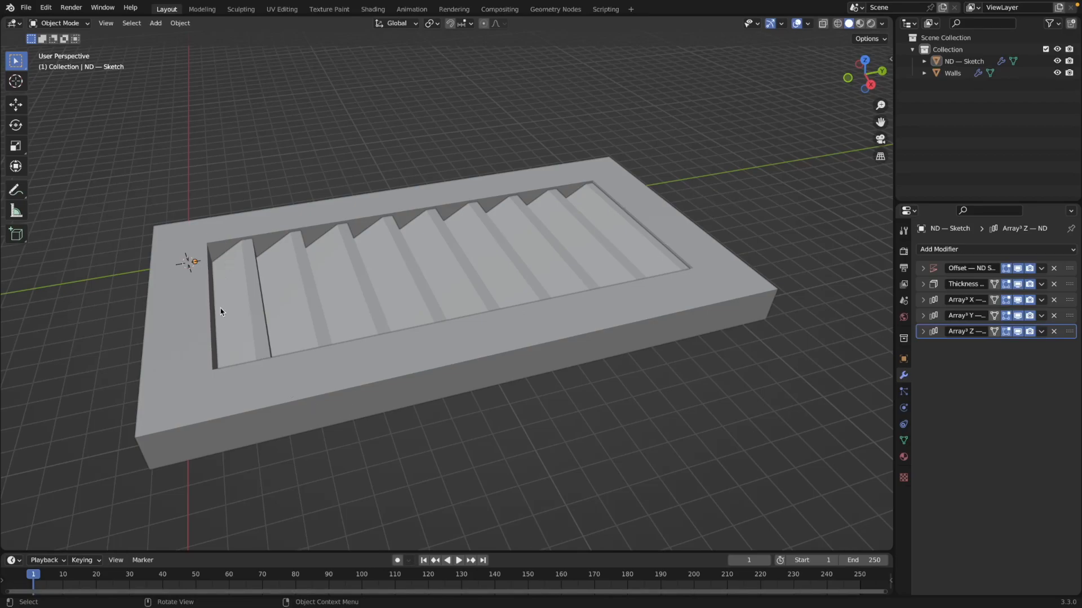
{"action": "middle_click_drag", "start_coordinate": [254, 471], "coordinate": [252, 303]}
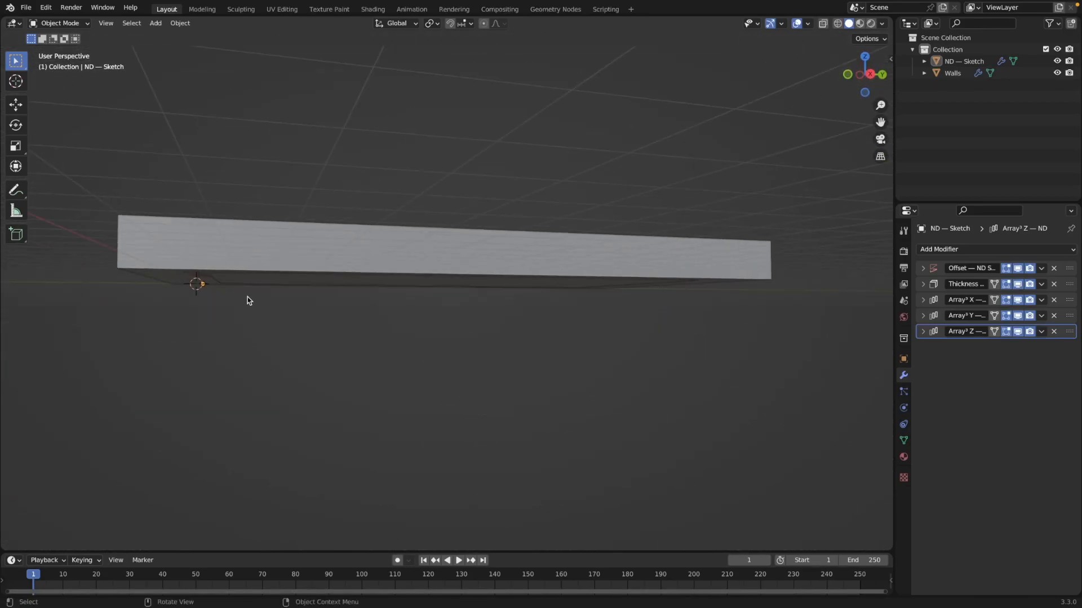
{"action": "middle_click_drag", "start_coordinate": [297, 350], "coordinate": [212, 329]}
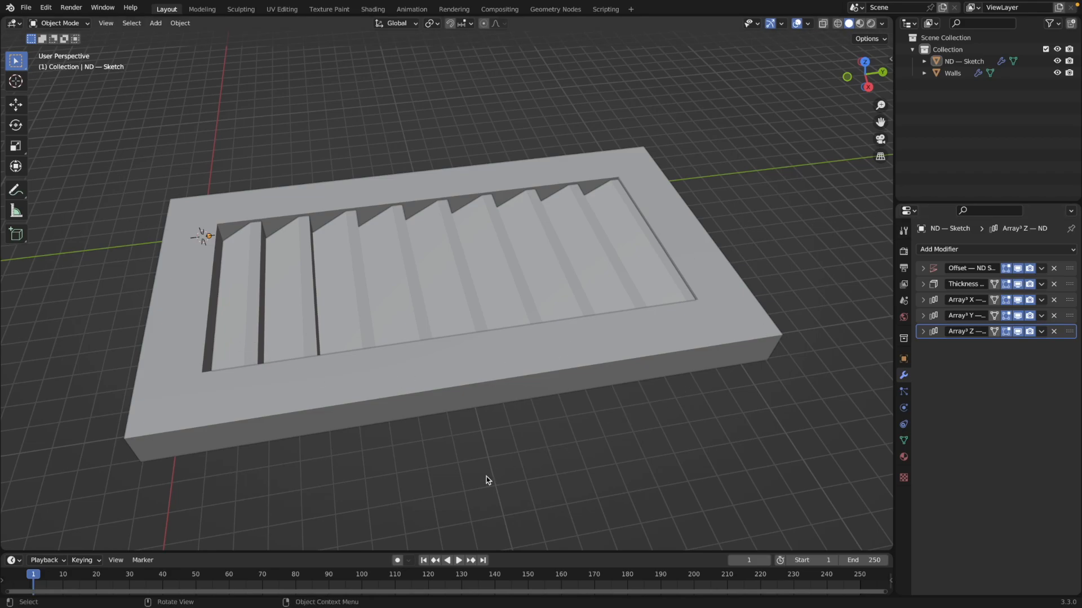
{"action": "middle_click_drag", "start_coordinate": [486, 476], "coordinate": [493, 442]}
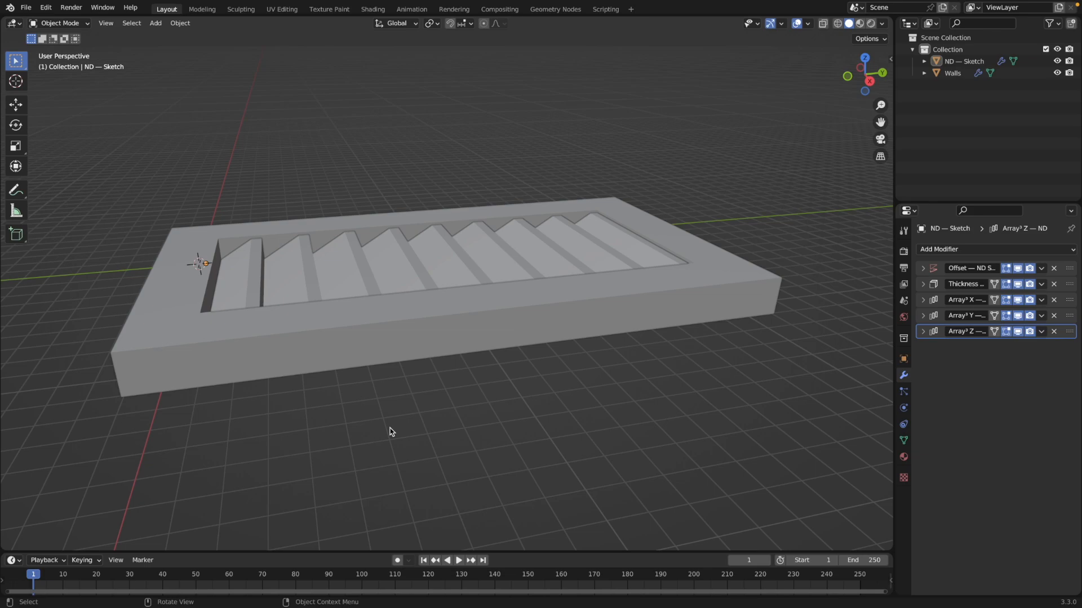
{"action": "middle_click_drag", "start_coordinate": [391, 431], "coordinate": [394, 448]}
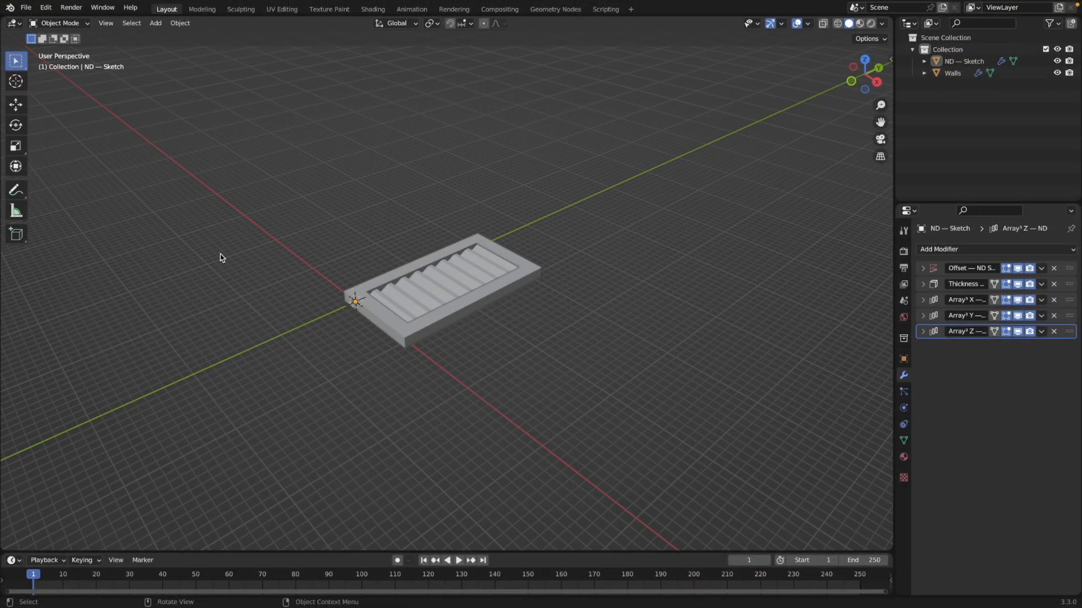
{"action": "middle_click_drag", "start_coordinate": [221, 254], "coordinate": [251, 297]}
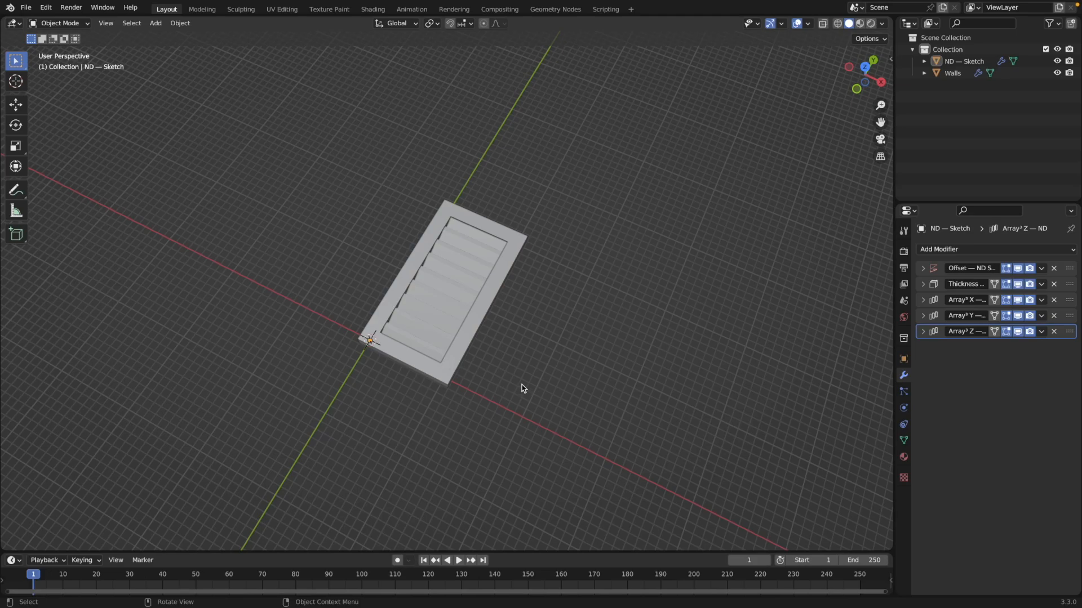
- Open the Walls outline for mesh editing with X-ray on, seen from the top
{"action": "scroll", "coordinate": [522, 385], "scroll_direction": "down", "scroll_amount": 2}
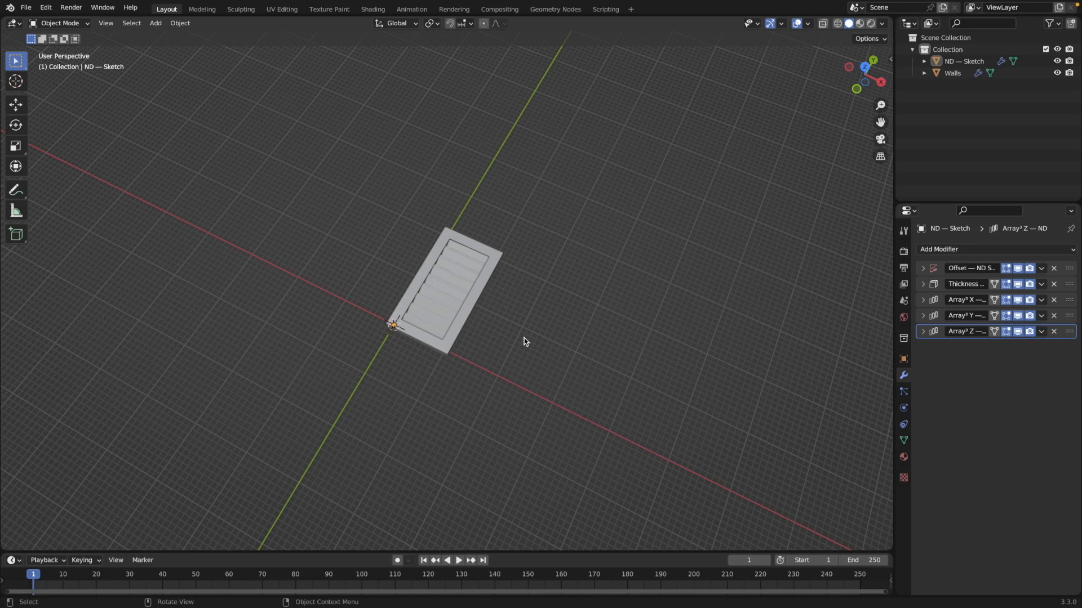
{"action": "left_click", "coordinate": [486, 252]}
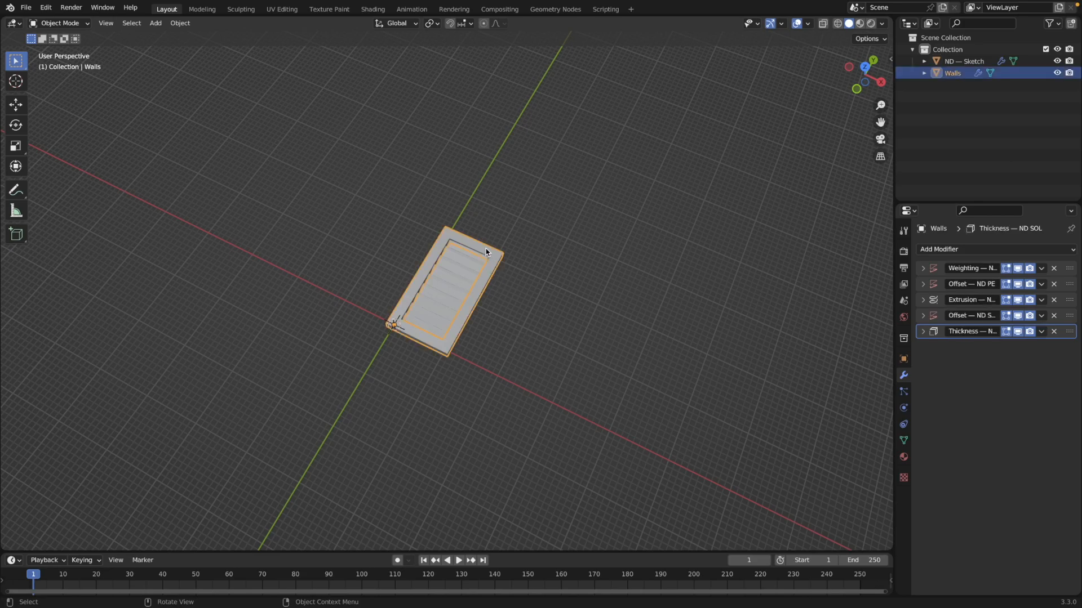
{"action": "key", "text": "Tab"}
{"action": "key", "text": "alt+z"}
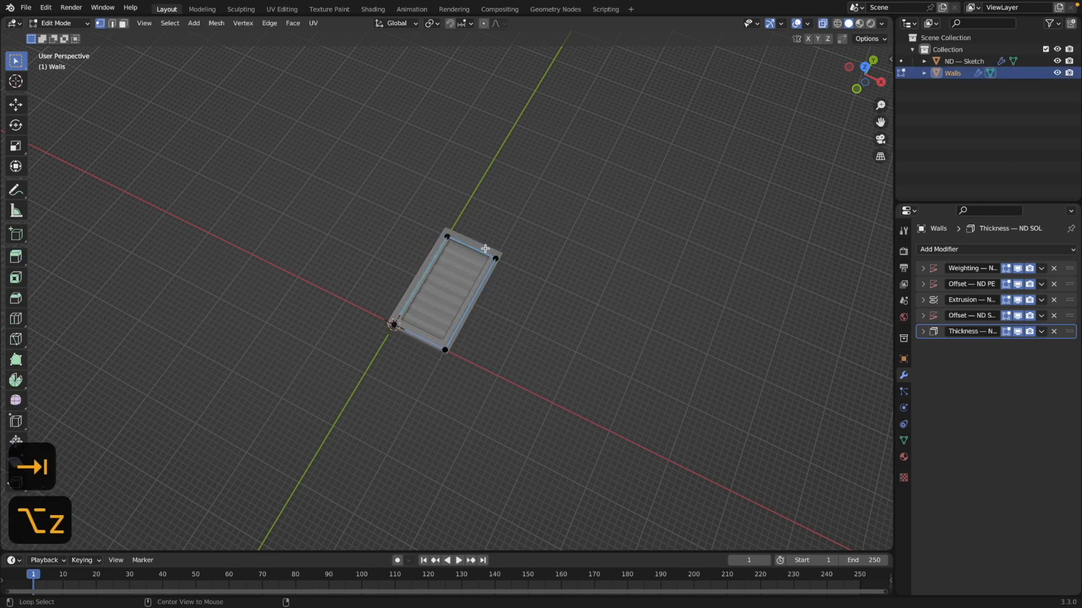
{"action": "key", "text": "KP_7"}
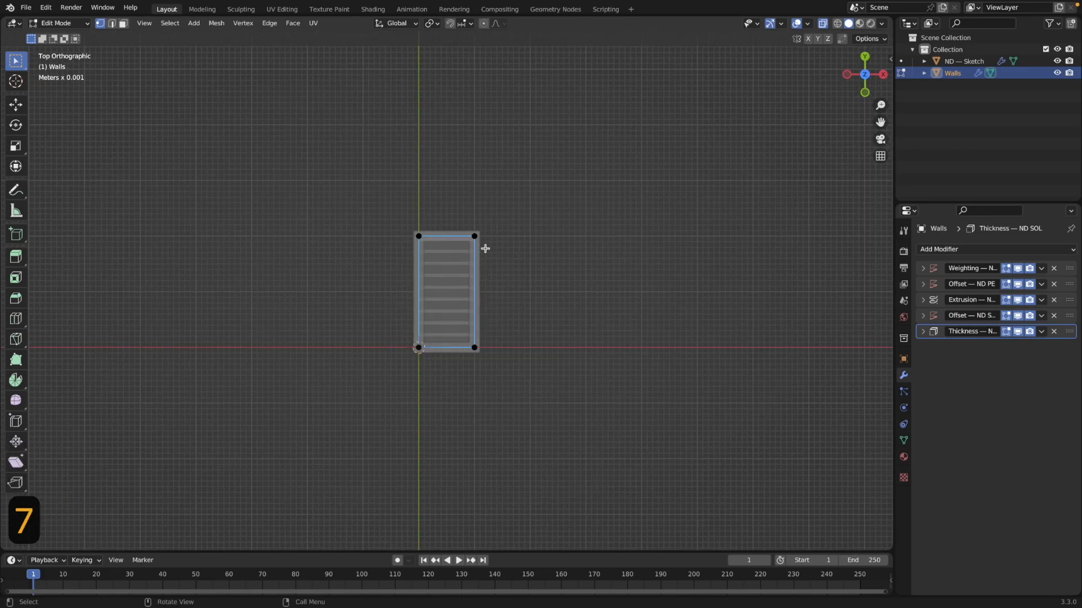
- Subdivide both long edges and the short +Y edge of the Walls outline once each, adding a midpoint vertex to all three
{"action": "left_click_drag", "start_coordinate": [370, 204], "coordinate": [448, 400]}
{"action": "right_click", "coordinate": [418, 282]}
{"action": "left_click", "coordinate": [414, 281]}
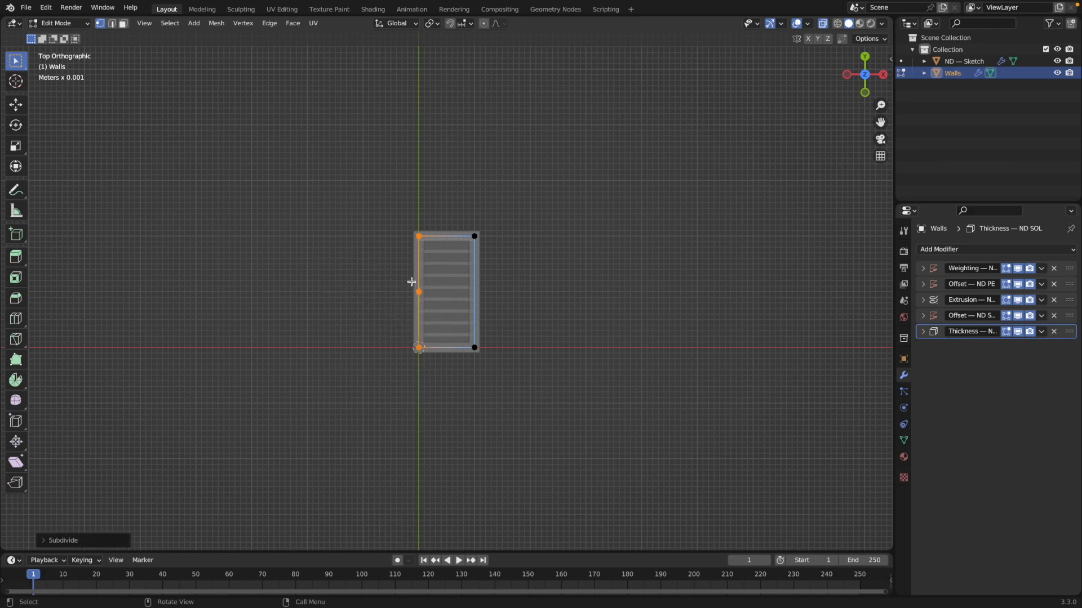
{"action": "left_click_drag", "start_coordinate": [400, 207], "coordinate": [505, 254]}
{"action": "right_click", "coordinate": [451, 235]}
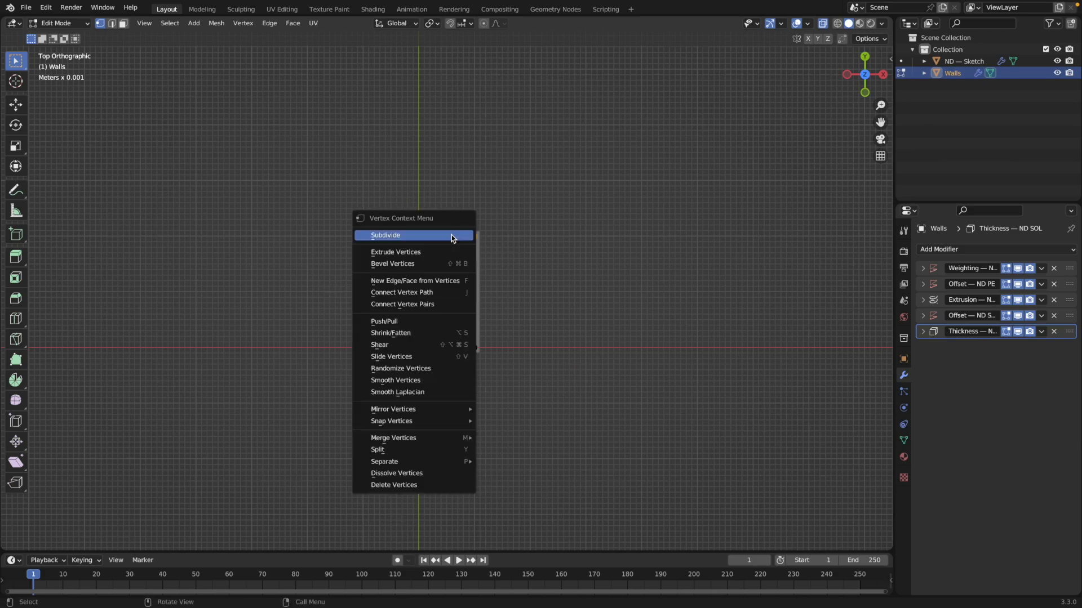
{"action": "left_click", "coordinate": [443, 237]}
{"action": "left_click_drag", "start_coordinate": [470, 216], "coordinate": [487, 376]}
{"action": "right_click", "coordinate": [477, 294]}
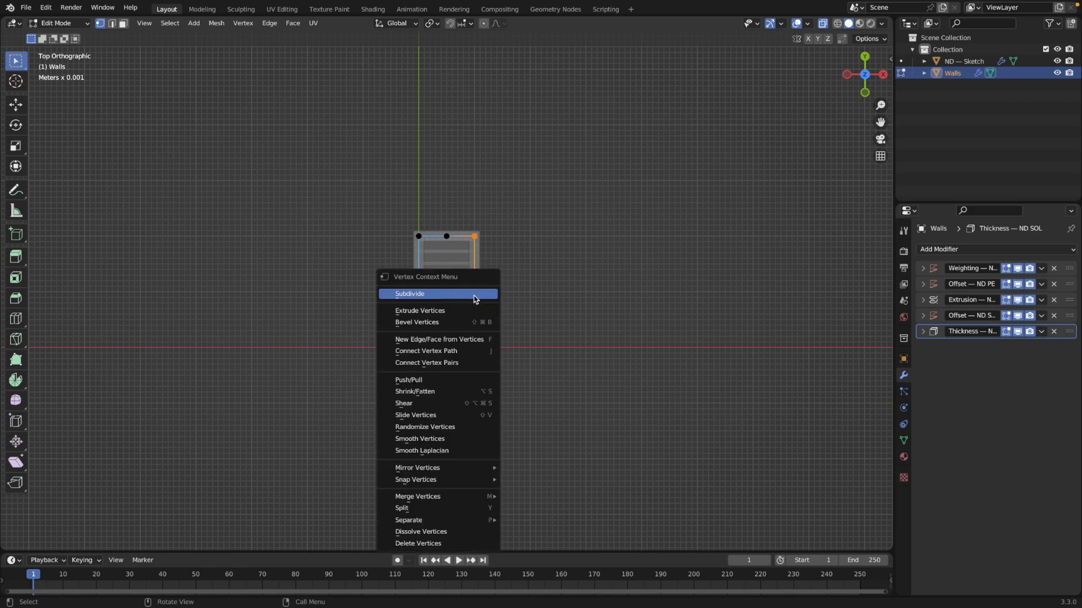
{"action": "left_click", "coordinate": [474, 296]}
{"action": "left_click", "coordinate": [523, 222]}
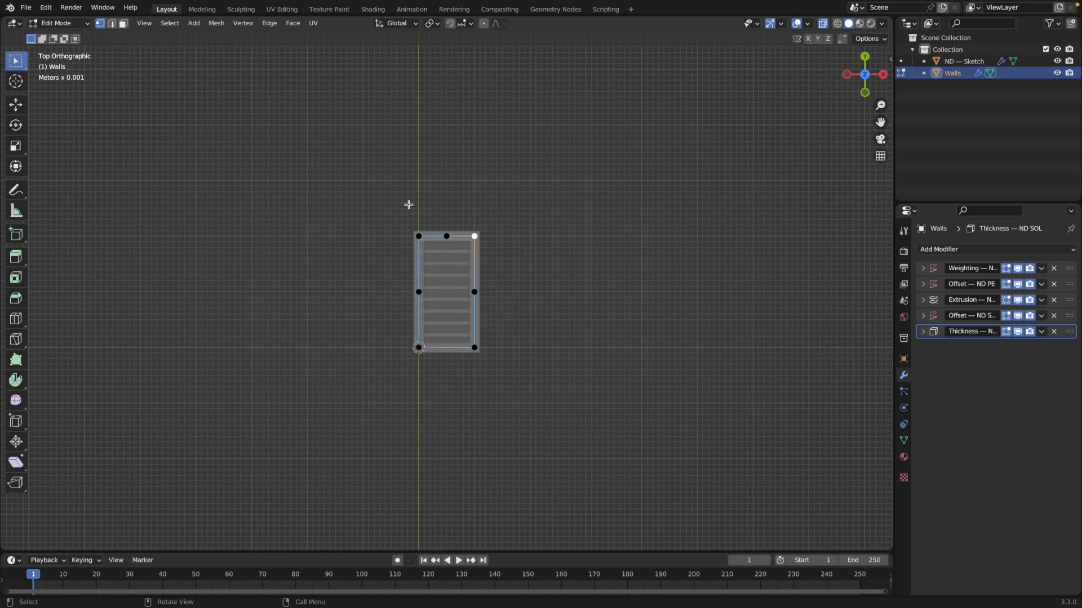
- Move the five vertices of the outline's +Y half along the global Y axis to lengthen the frame beyond the slats
{"action": "left_click_drag", "start_coordinate": [403, 215], "coordinate": [533, 302]}
{"action": "key", "text": "g"}
{"action": "key", "text": "y"}
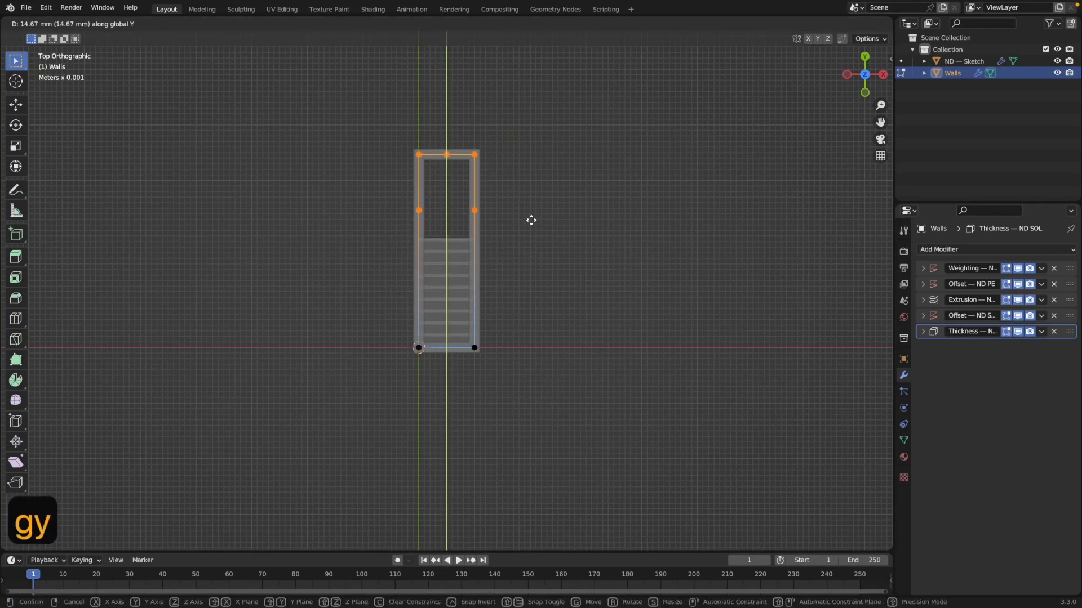
{"action": "left_click", "coordinate": [528, 249]}
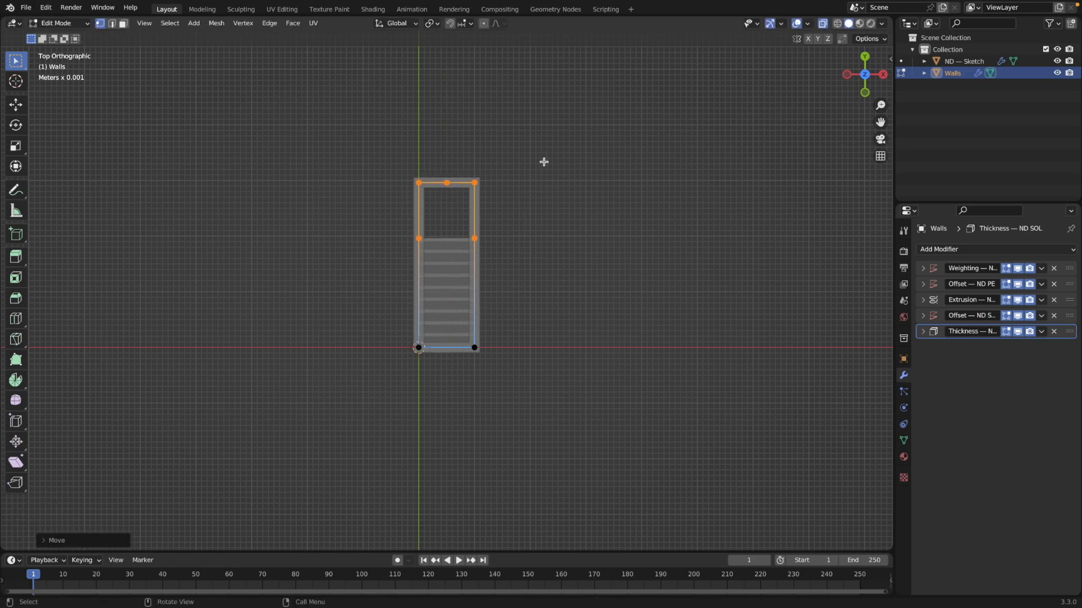
- Shift the three vertices of the outline's +Y end edge by about 11 mm in X and 6 mm in Y, slanting the upper walls
{"action": "left_click_drag", "start_coordinate": [387, 160], "coordinate": [506, 204]}
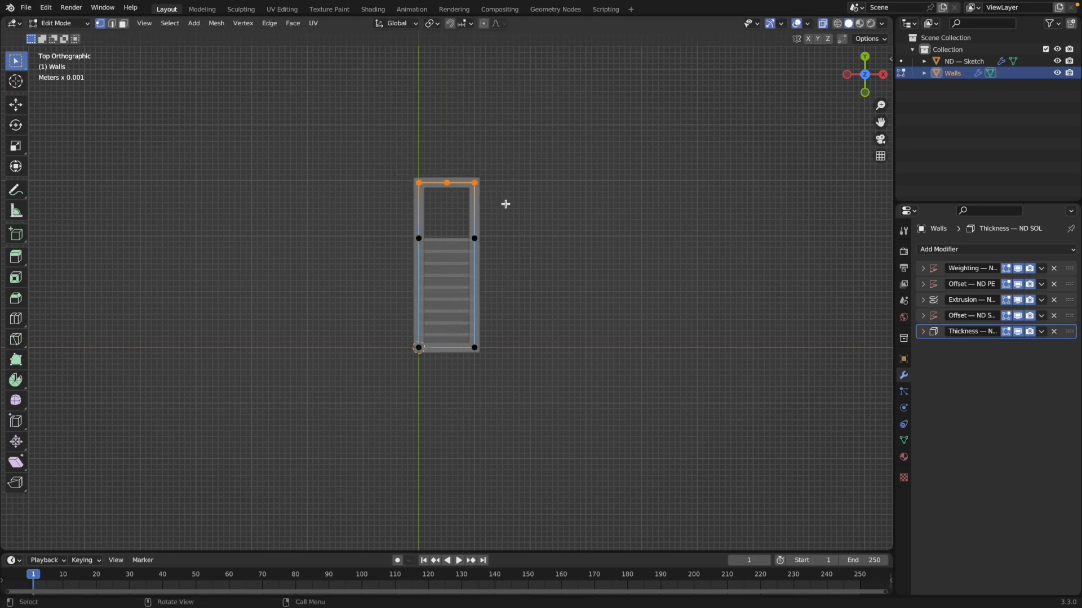
{"action": "key", "text": "g"}
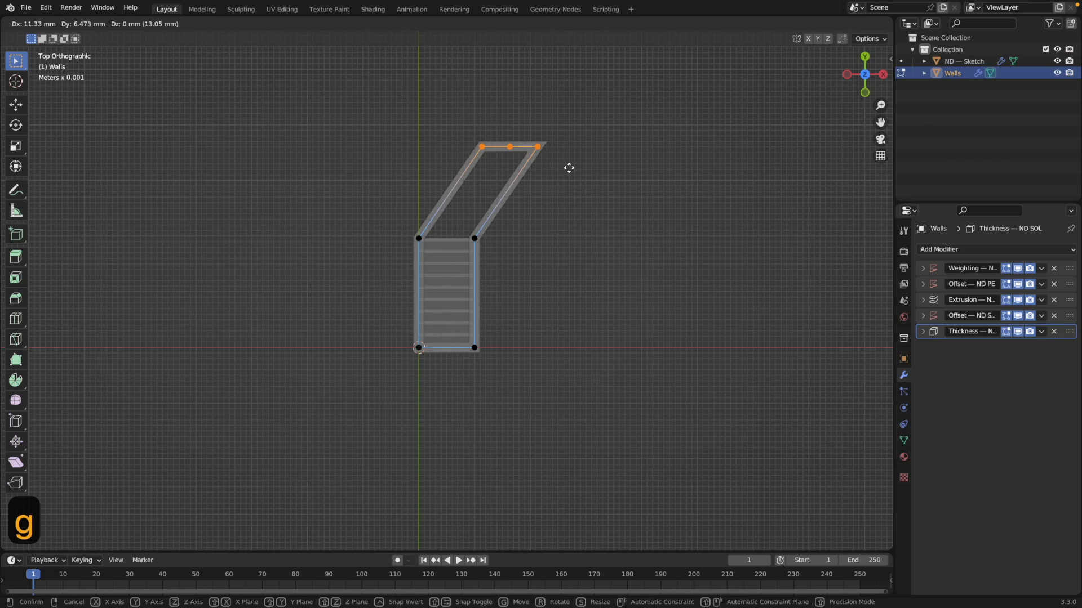
{"action": "left_click", "coordinate": [568, 168]}
{"action": "left_click", "coordinate": [585, 161]}
- Pull the outline's upper +X corner vertex back to the slats' far end, and move the neighbouring end-edge vertex along +X as the new corner
{"action": "left_click_drag", "start_coordinate": [526, 128], "coordinate": [556, 195]}
{"action": "key", "text": "g"}
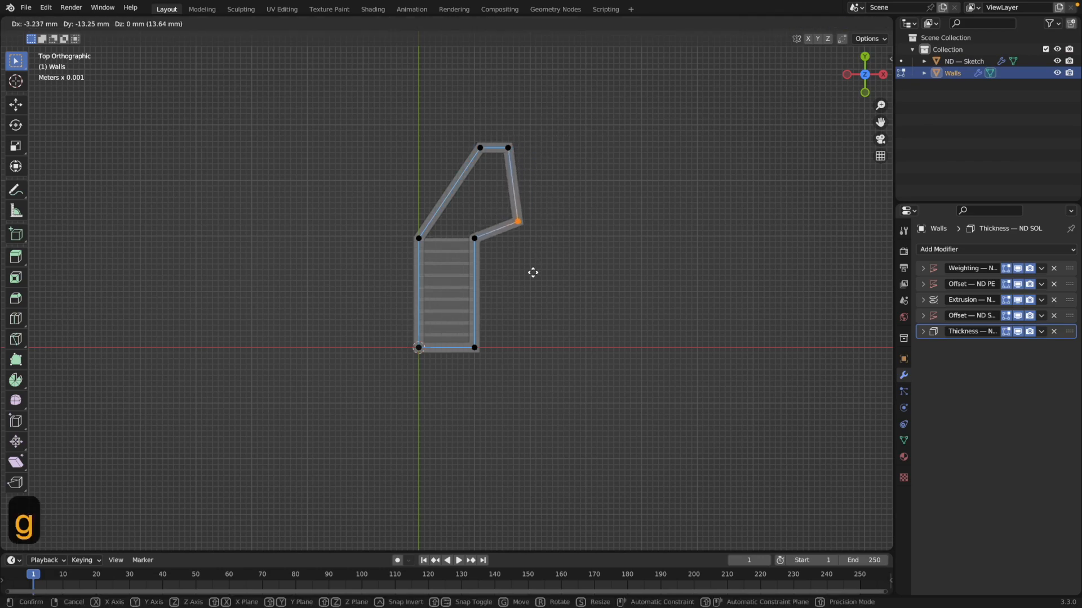
{"action": "left_click", "coordinate": [535, 283]}
{"action": "left_click_drag", "start_coordinate": [500, 134], "coordinate": [548, 173]}
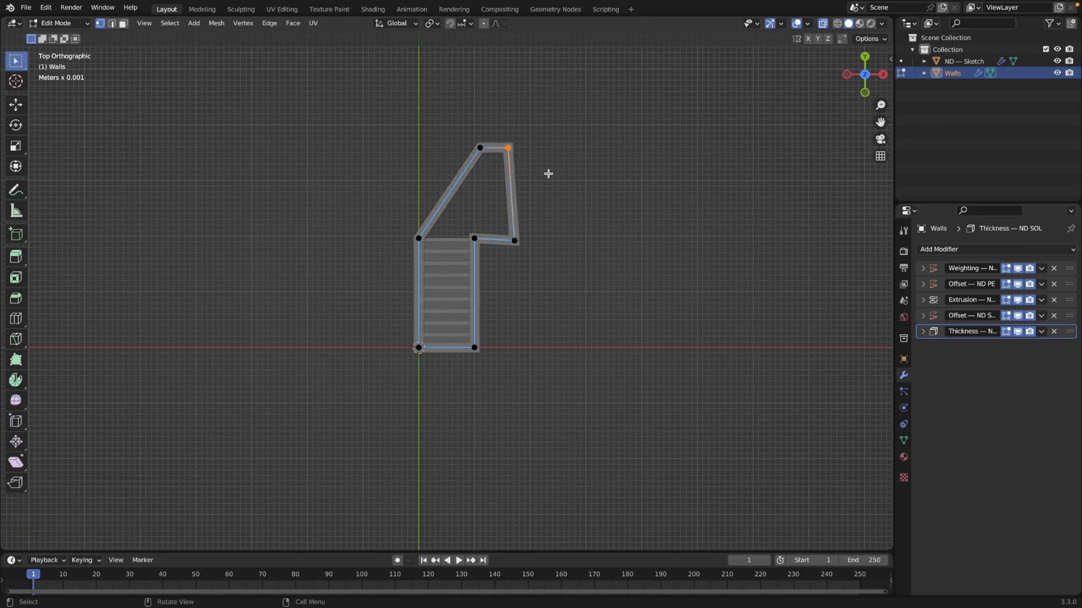
{"action": "key", "text": "g"}
{"action": "key", "text": "x"}
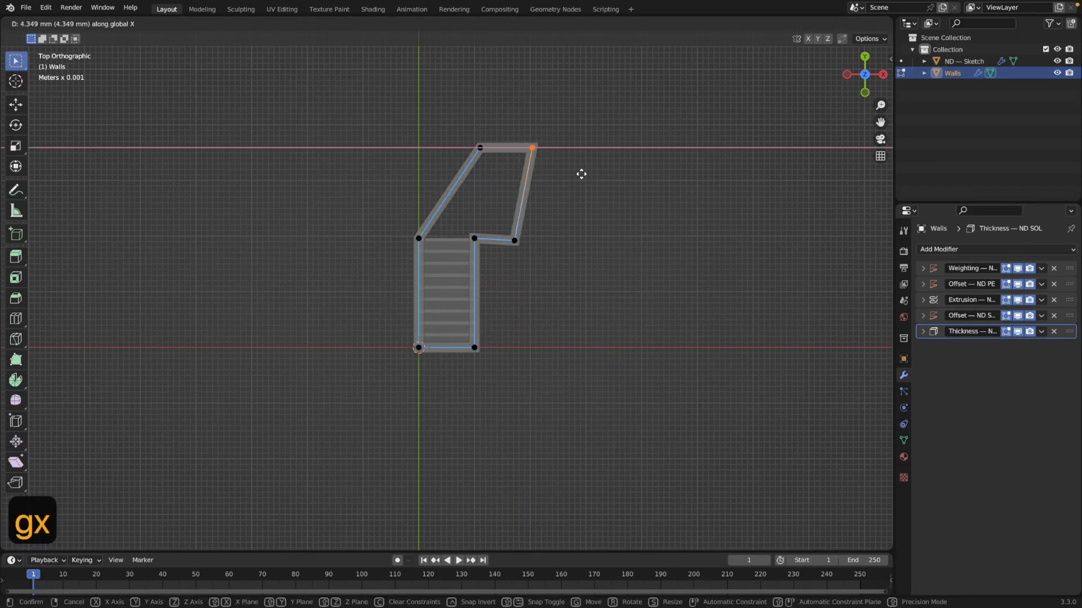
{"action": "left_click", "coordinate": [586, 174]}
- Move the +X side's bend vertex about -1.1 mm in X and 4.9 mm in Y, and the vertex below it about 6.5 mm and -10.8 mm
{"action": "left_click_drag", "start_coordinate": [511, 228], "coordinate": [531, 265]}
{"action": "key", "text": "g"}
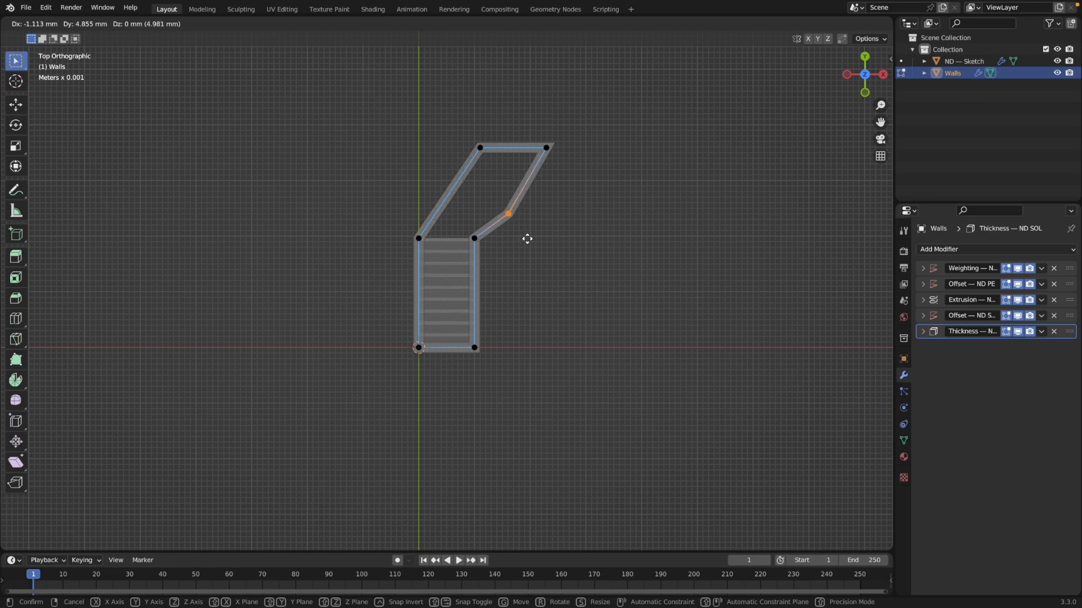
{"action": "left_click", "coordinate": [527, 238]}
{"action": "left_click", "coordinate": [496, 267]}
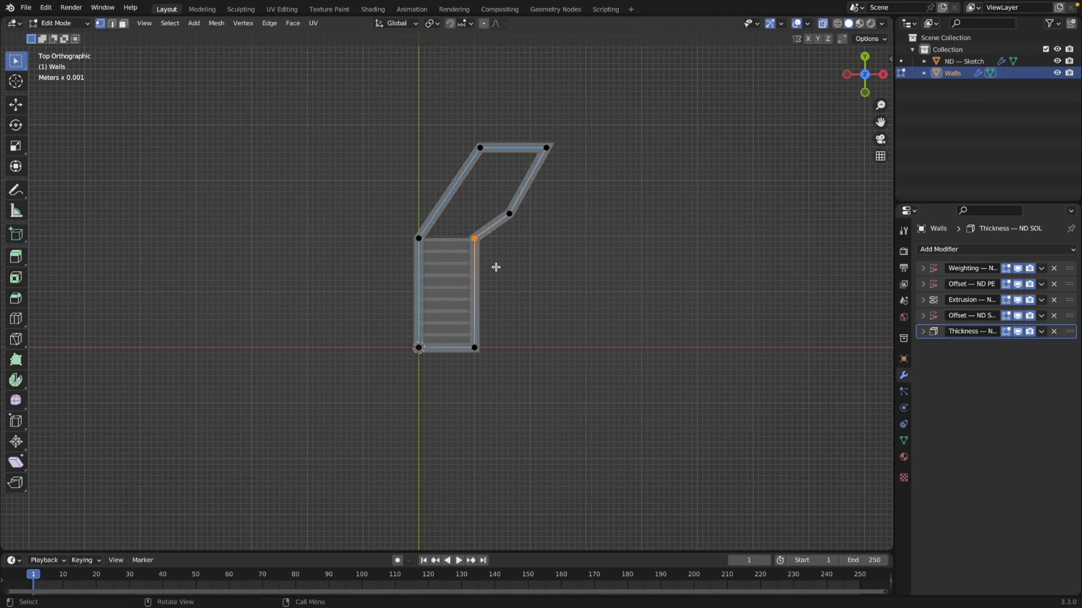
{"action": "key", "text": "g"}
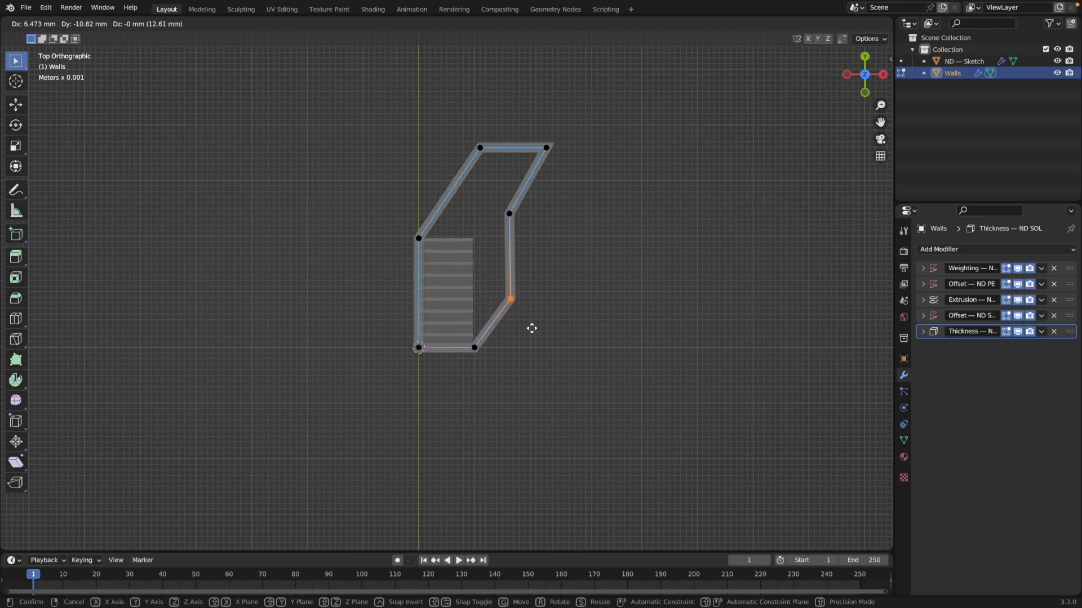
{"action": "left_click", "coordinate": [532, 328]}
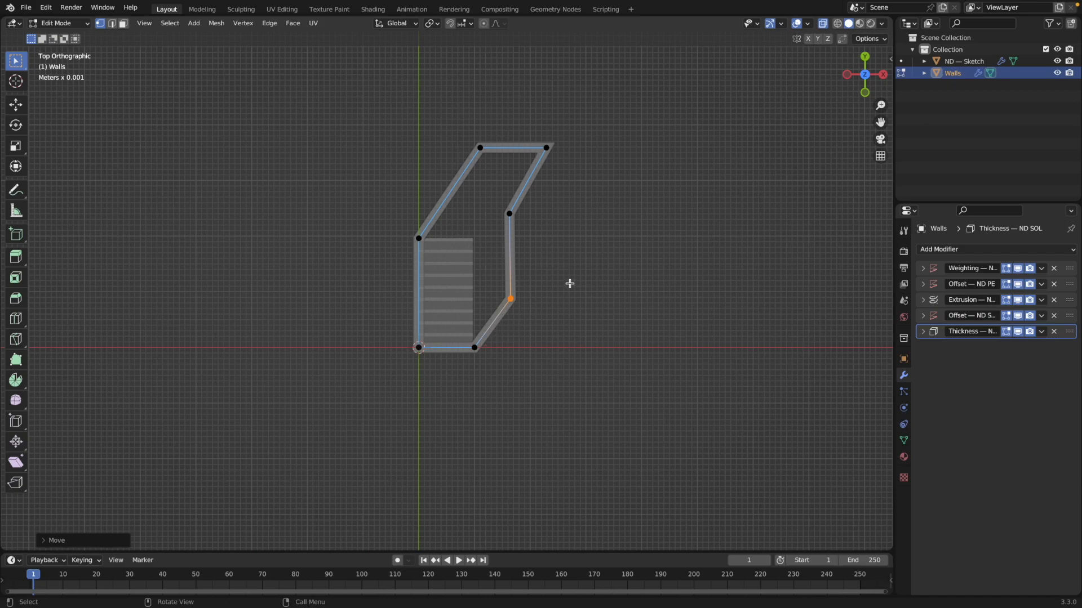
- Finish editing the Walls mesh, turn X-ray off, and deselect it to view the reshaped frame in perspective
{"action": "key", "text": "Tab"}
{"action": "key", "text": "alt+z"}
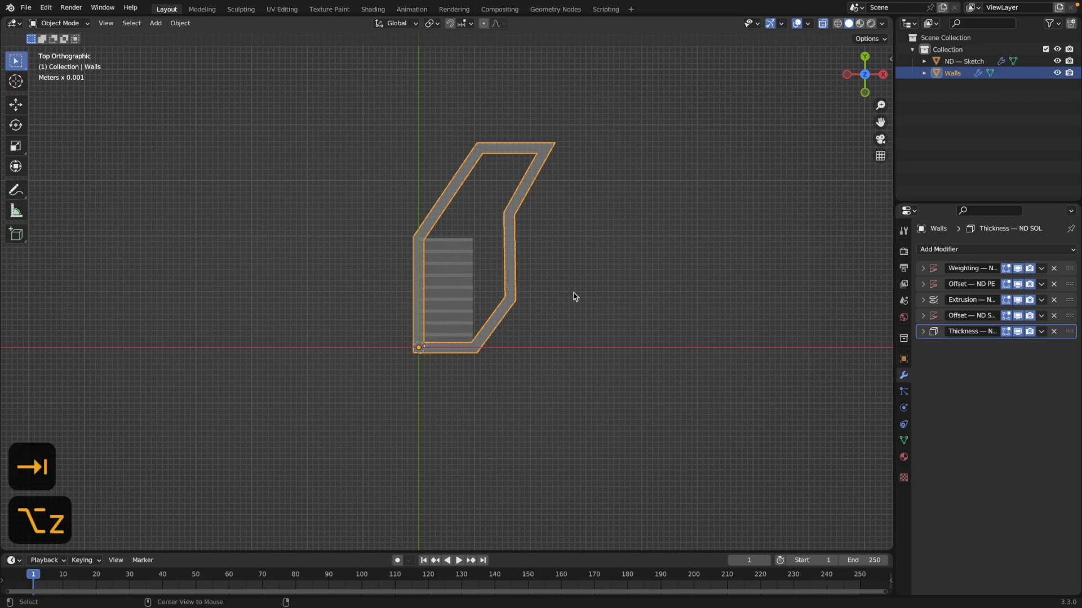
{"action": "middle_click_drag", "start_coordinate": [573, 296], "coordinate": [553, 254]}
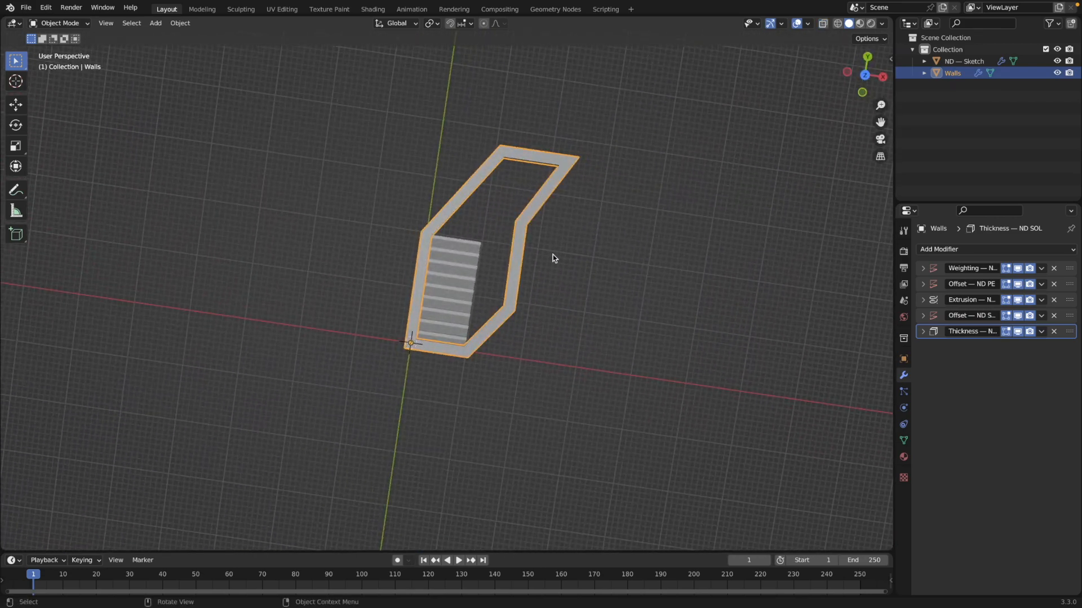
{"action": "left_click", "coordinate": [603, 282]}
{"action": "middle_click_drag", "start_coordinate": [577, 317], "coordinate": [520, 278]}
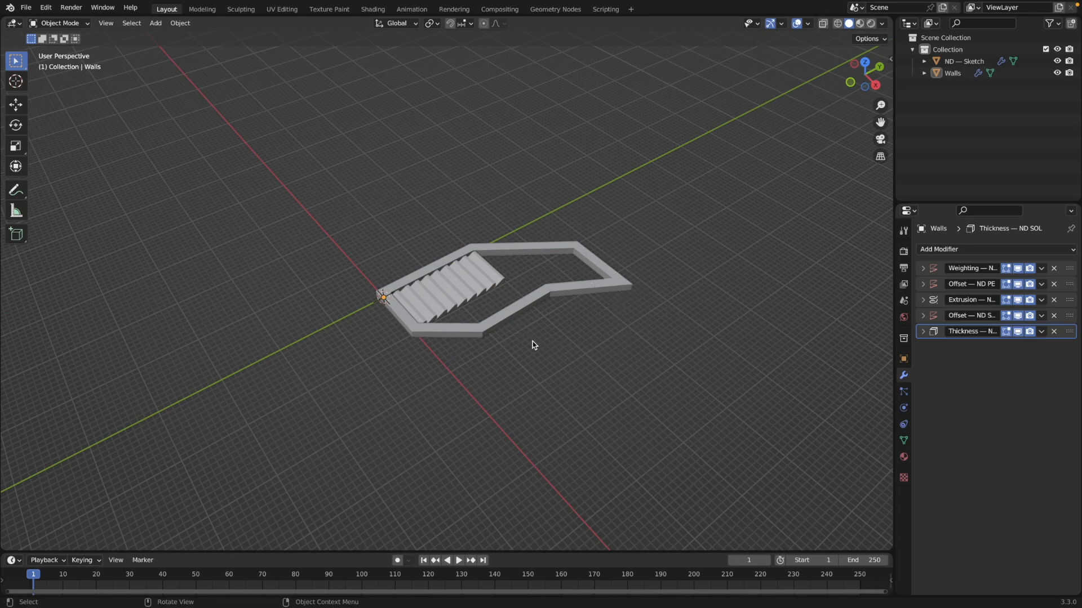
- Recall ND Solidify on the slat array and increase its thickness to about 23400, keeping Positive weighting
{"action": "left_click", "coordinate": [437, 299]}
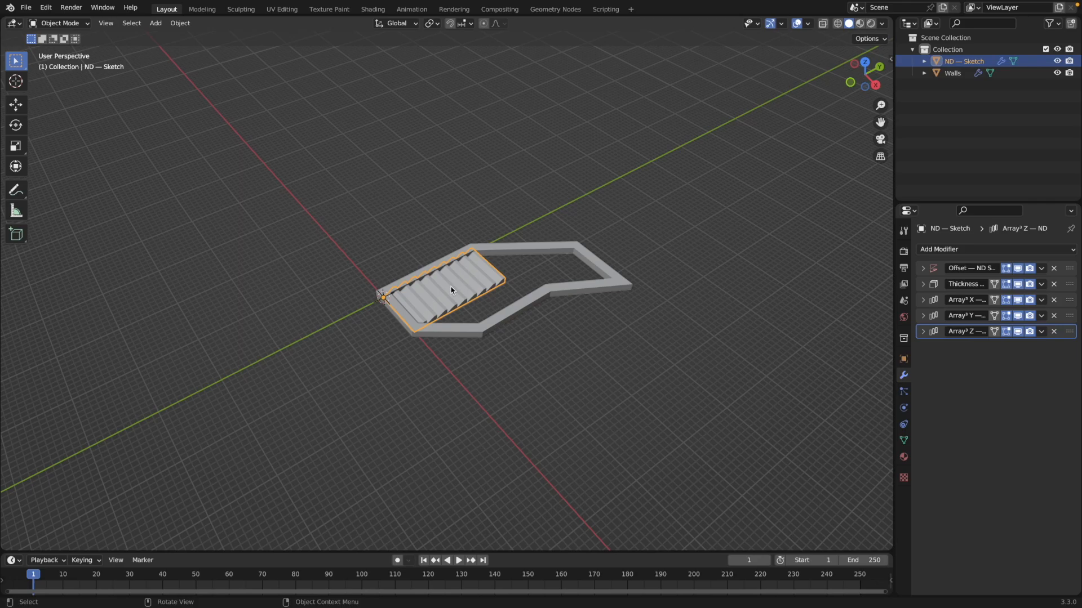
{"action": "key", "text": "shift+2"}
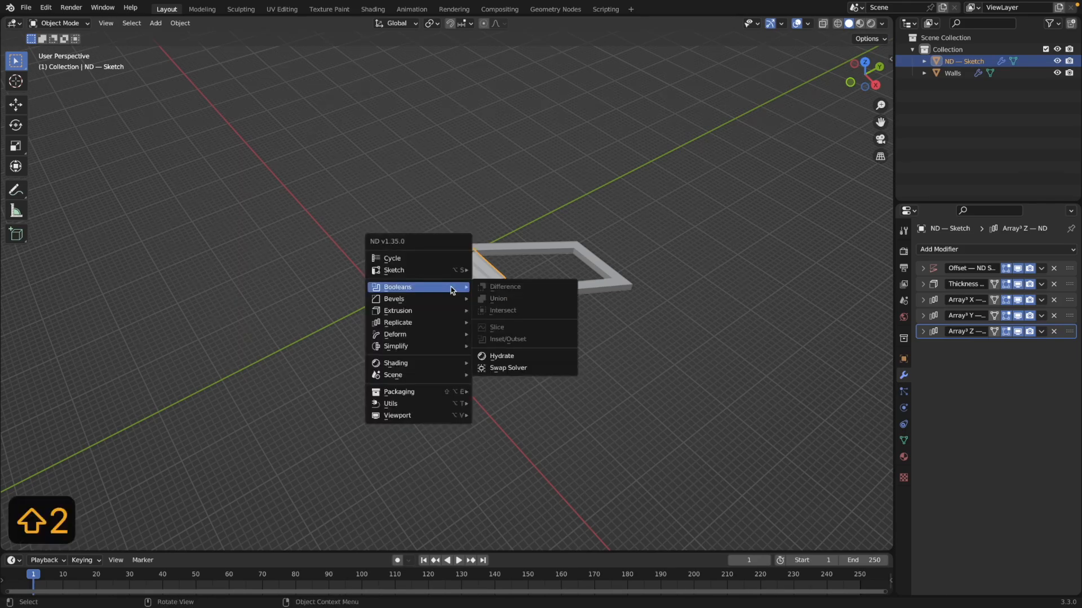
{"action": "mouse_move", "coordinate": [451, 311]}
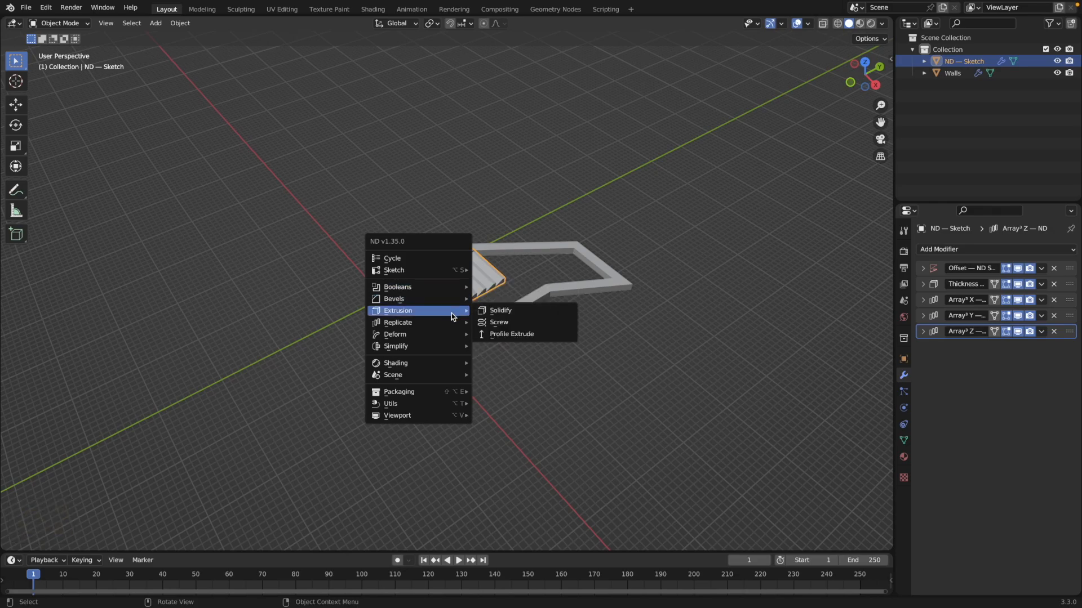
{"action": "left_click", "coordinate": [507, 309]}
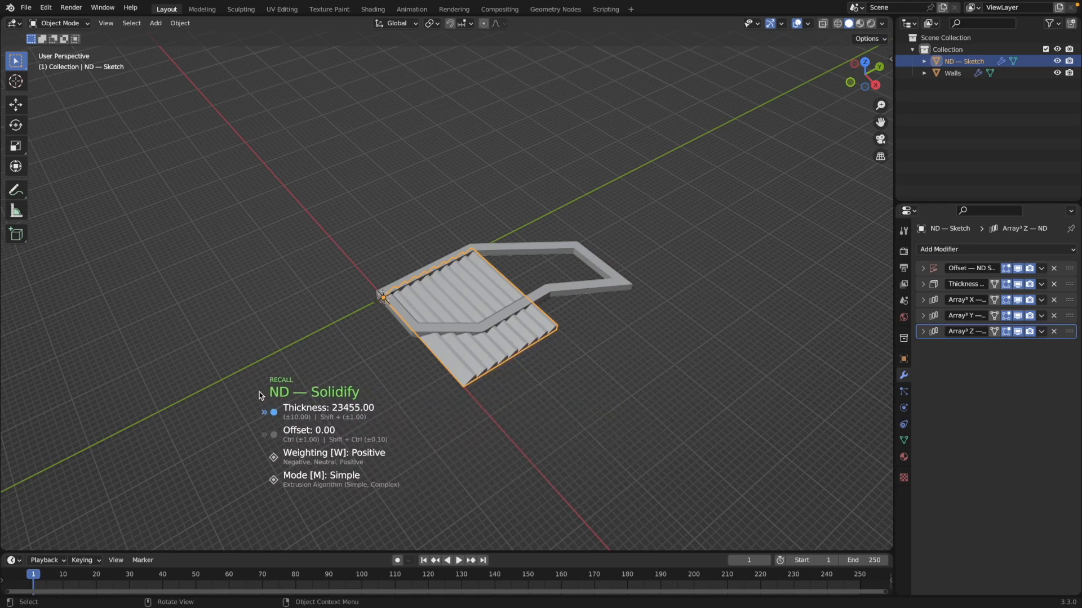
{"action": "left_click", "coordinate": [229, 386]}
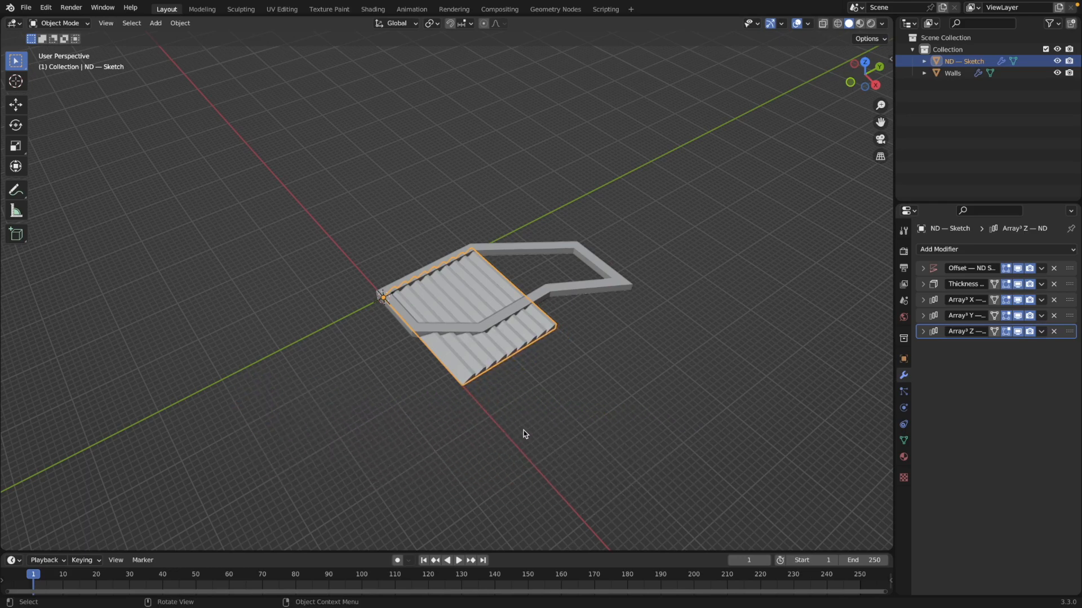
- Recall ND Array³ on the slats and raise the count along the Y axis to 16 to cover the frame's full length
{"action": "key", "text": "KP_7"}
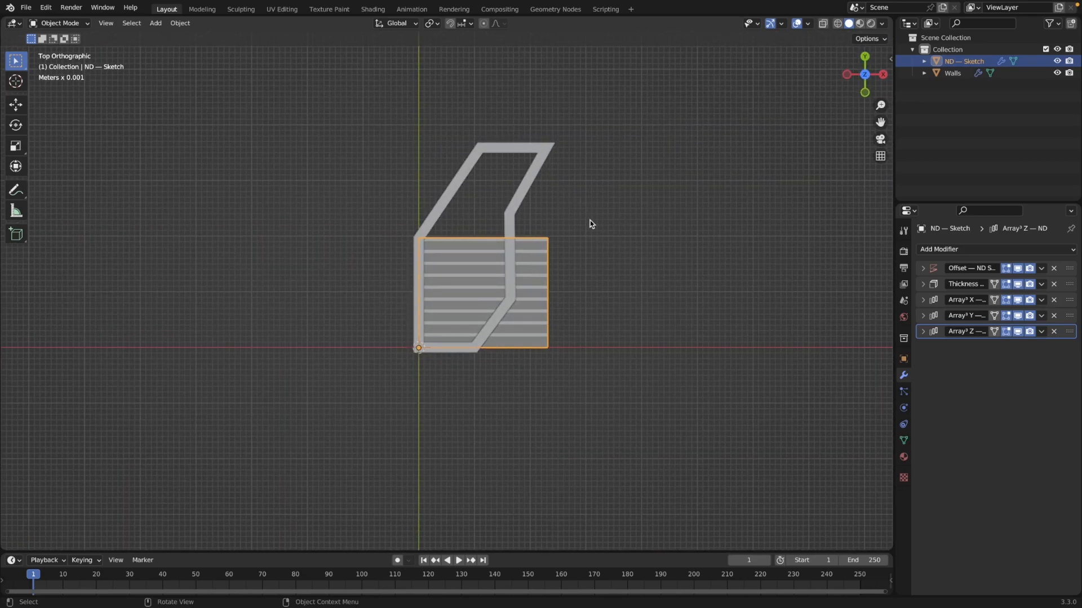
{"action": "mouse_move", "coordinate": [666, 340]}
{"action": "middle_mouse_down"}
{"action": "mouse_move", "coordinate": [556, 222]}
{"action": "mouse_move", "coordinate": [566, 258]}
{"action": "mouse_move", "coordinate": [583, 262]}
{"action": "middle_mouse_up"}
{"action": "key", "text": "shift+2"}
{"action": "mouse_move", "coordinate": [582, 266]}
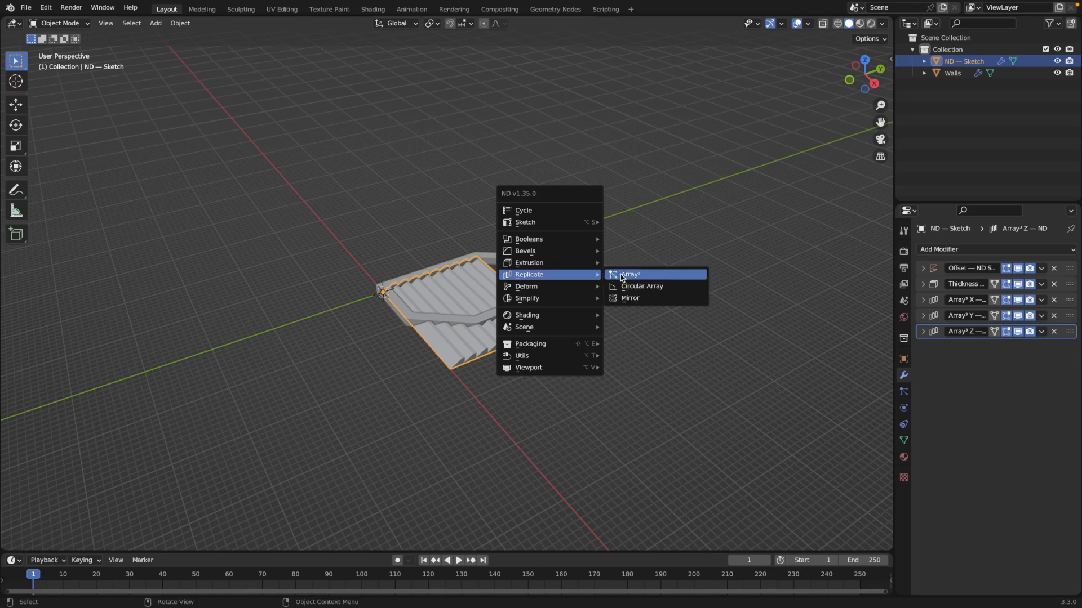
{"action": "left_click", "coordinate": [621, 275]}
{"action": "key", "text": "a"}
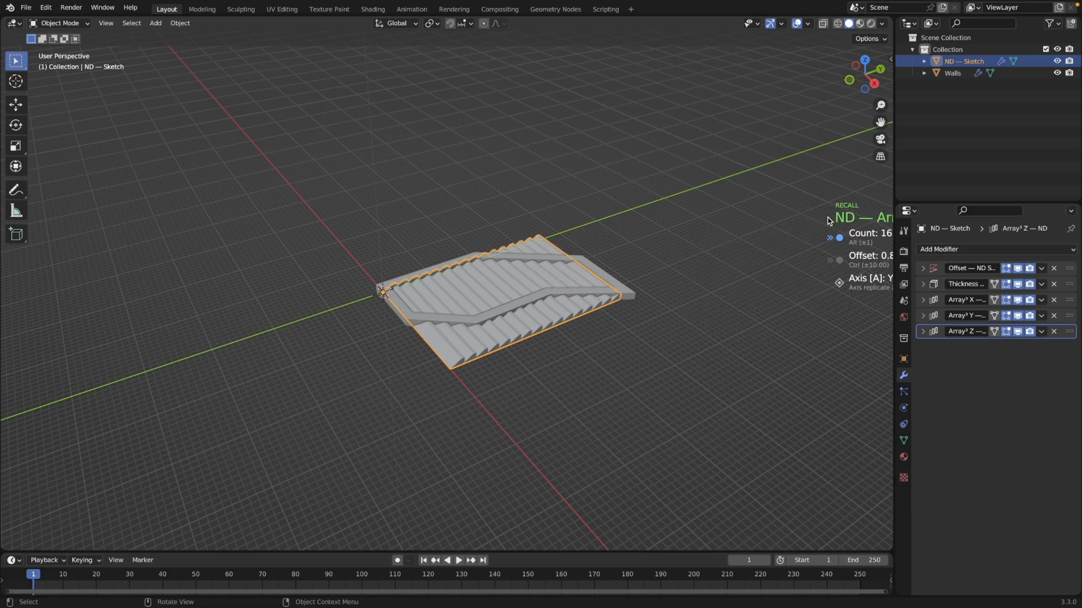
{"action": "left_click", "coordinate": [827, 217]}
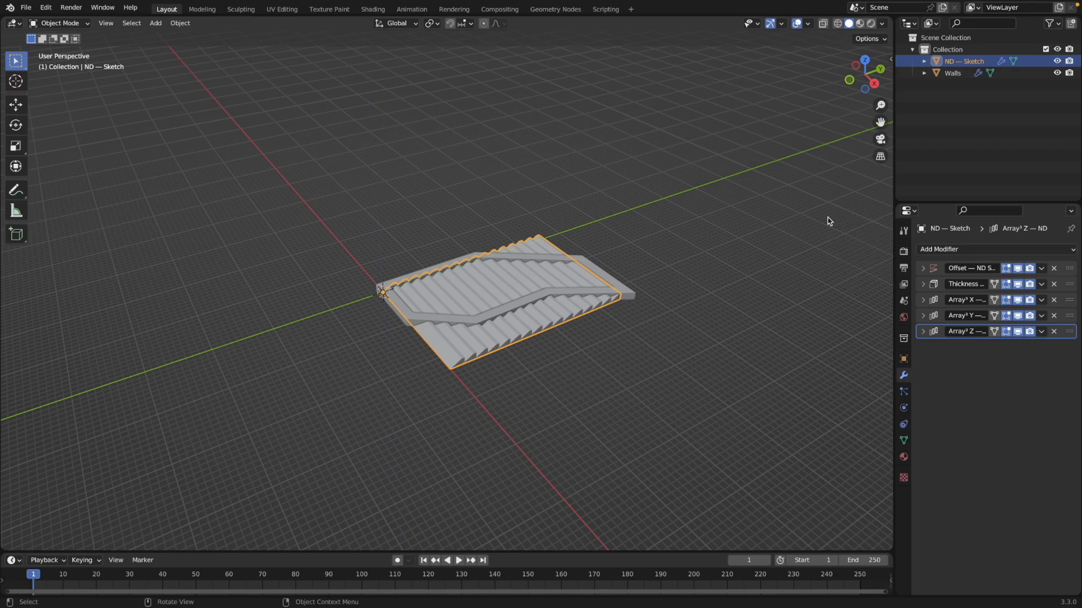
- Move the slat array about 0.29 mm along the global Y axis to line it up with the frame
{"action": "middle_click_drag", "start_coordinate": [623, 394], "coordinate": [567, 223]}
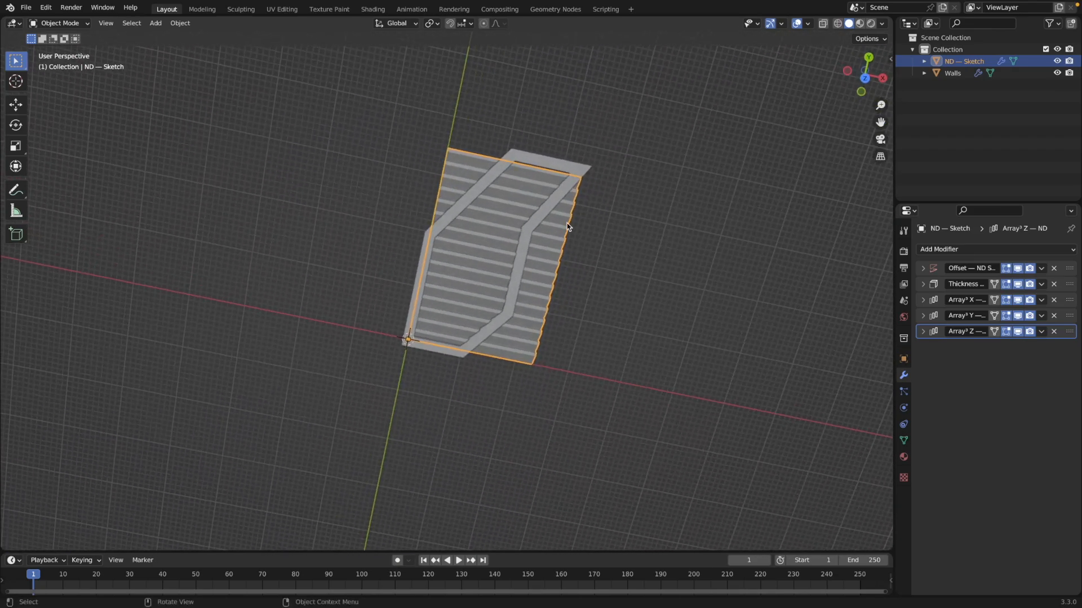
{"action": "key", "text": "g"}
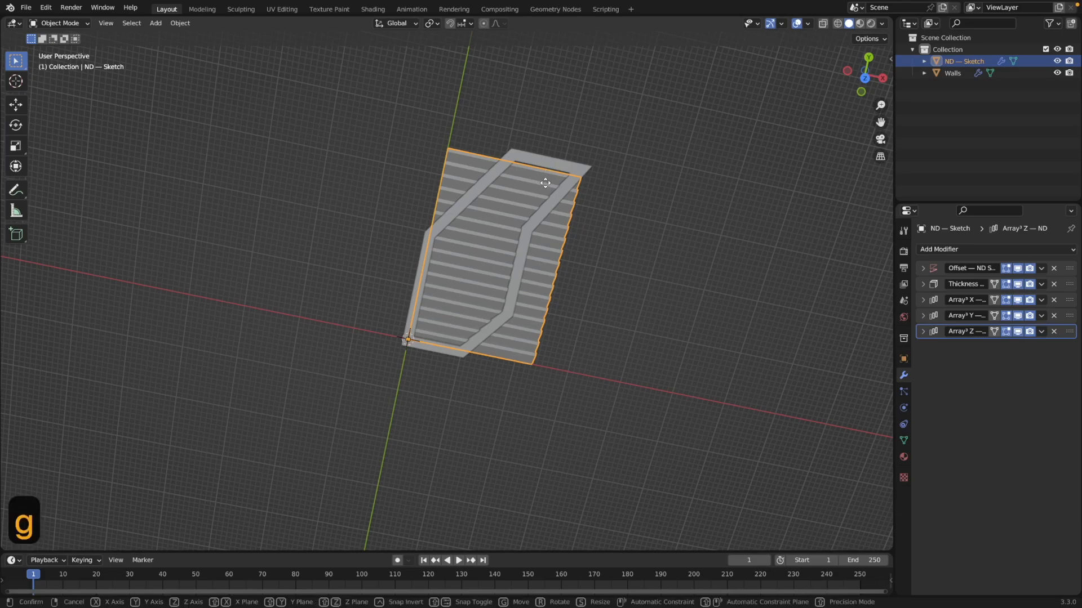
{"action": "key", "text": "y"}
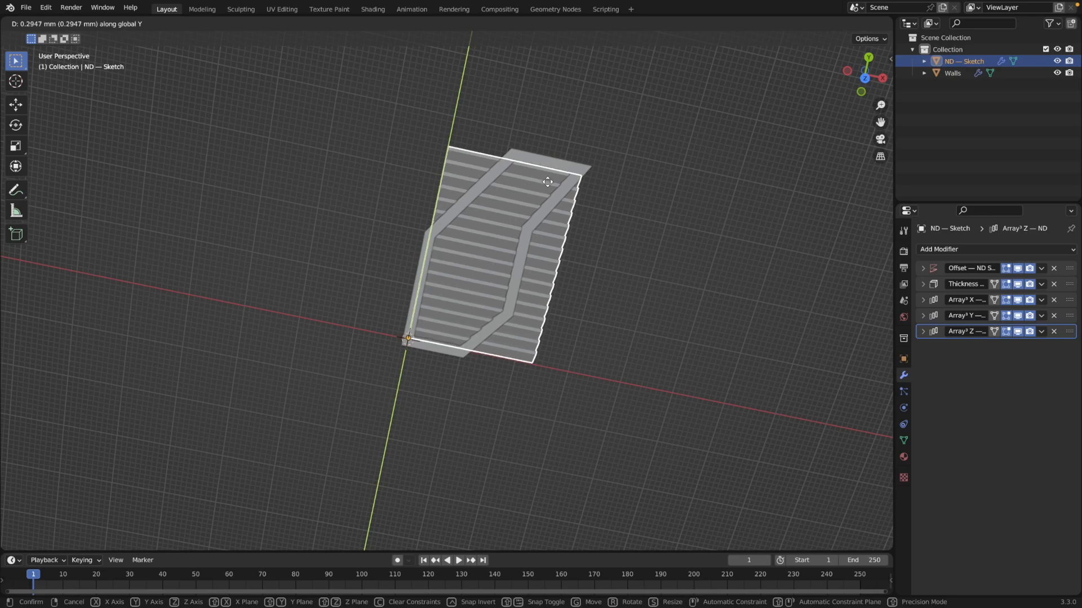
{"action": "left_click", "coordinate": [547, 181]}
{"action": "middle_click_drag", "start_coordinate": [677, 291], "coordinate": [751, 236]}
{"action": "key", "text": "Tab"}
{"action": "middle_click_drag", "start_coordinate": [663, 405], "coordinate": [667, 389]}
{"action": "middle_click_drag", "start_coordinate": [544, 416], "coordinate": [643, 412]}
{"action": "middle_click_drag", "start_coordinate": [372, 342], "coordinate": [324, 354]}
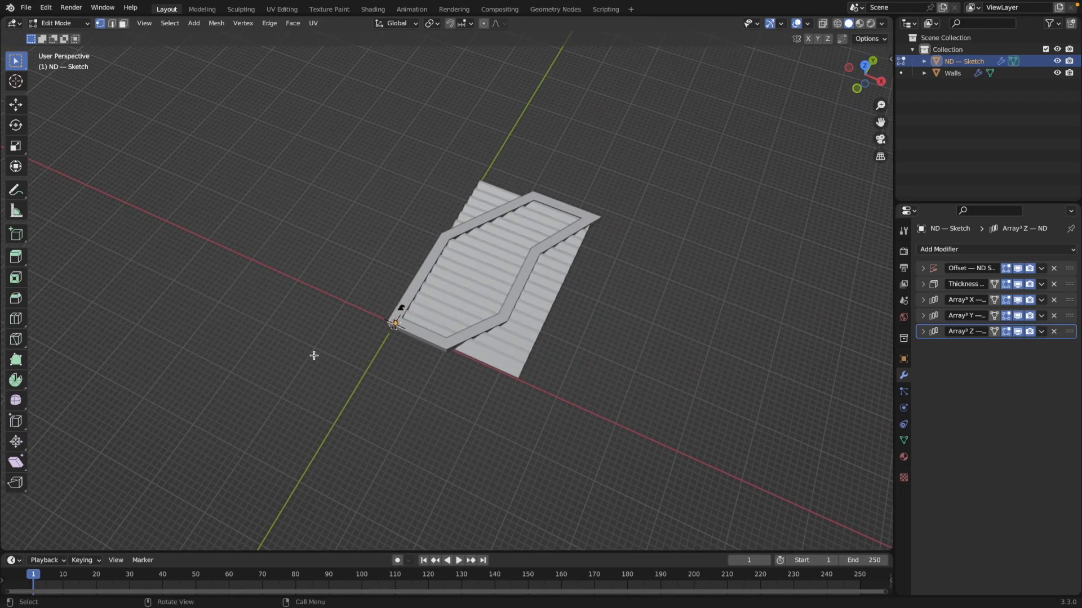
{"action": "middle_click_drag", "start_coordinate": [293, 412], "coordinate": [285, 390]}
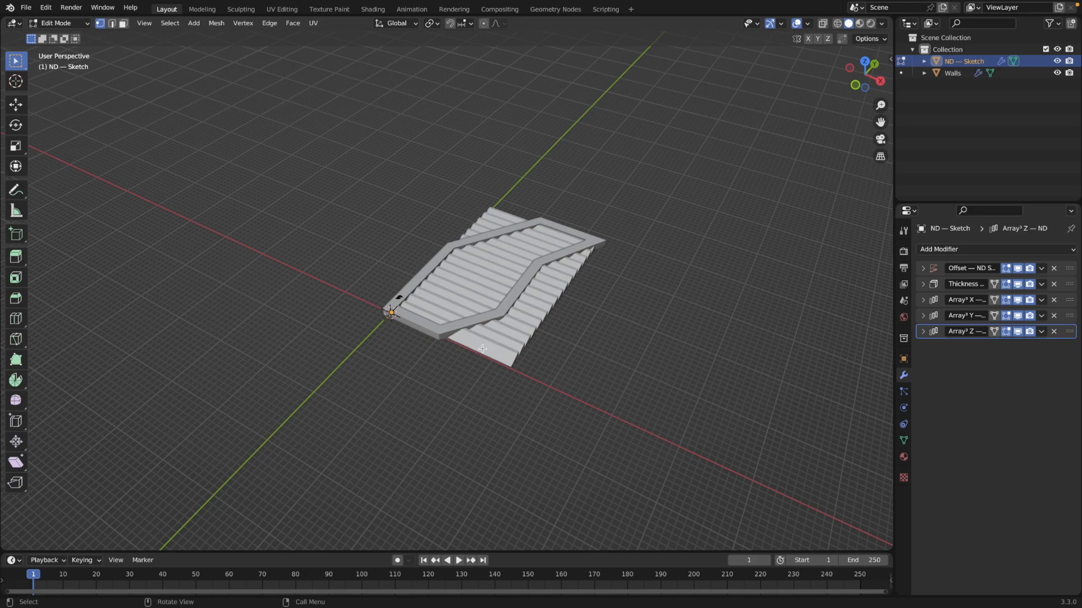
{"action": "key", "text": "Tab"}
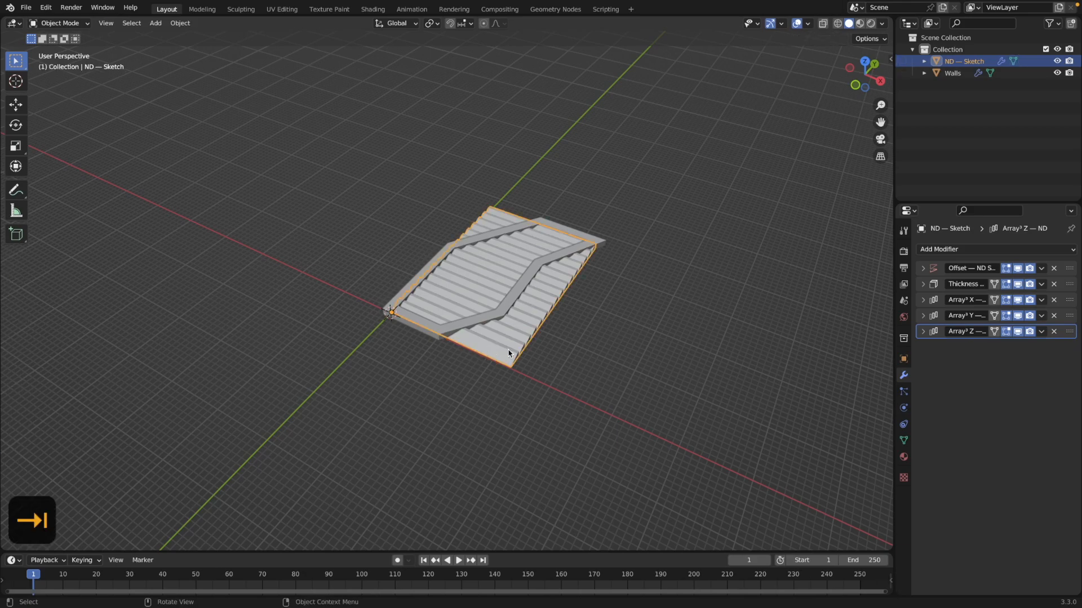
{"action": "key", "text": "shift+2"}
{"action": "mouse_move", "coordinate": [503, 319]}
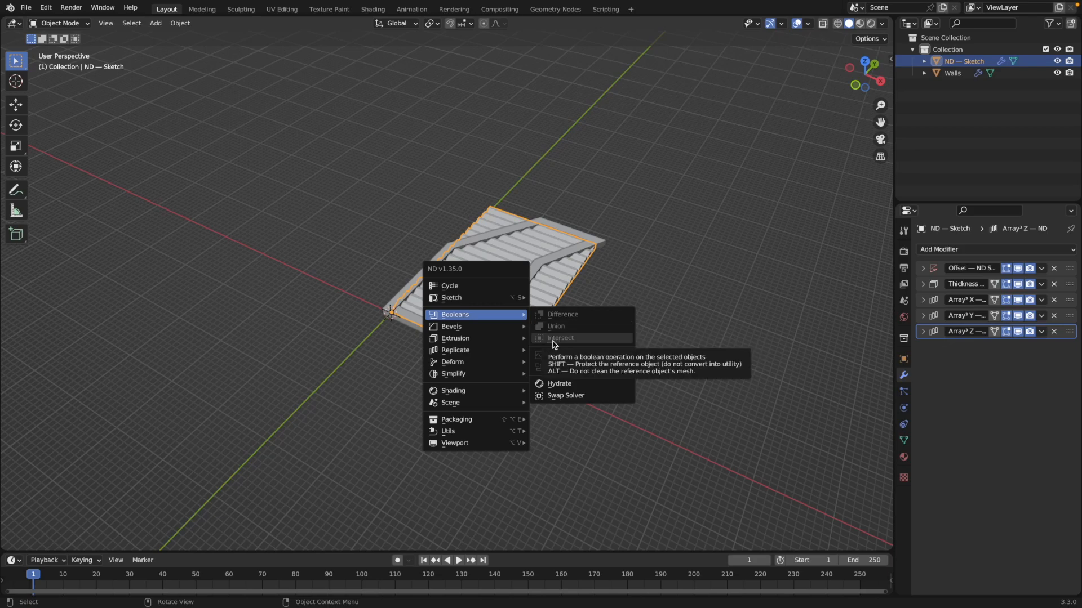
{"action": "left_click", "coordinate": [664, 287]}
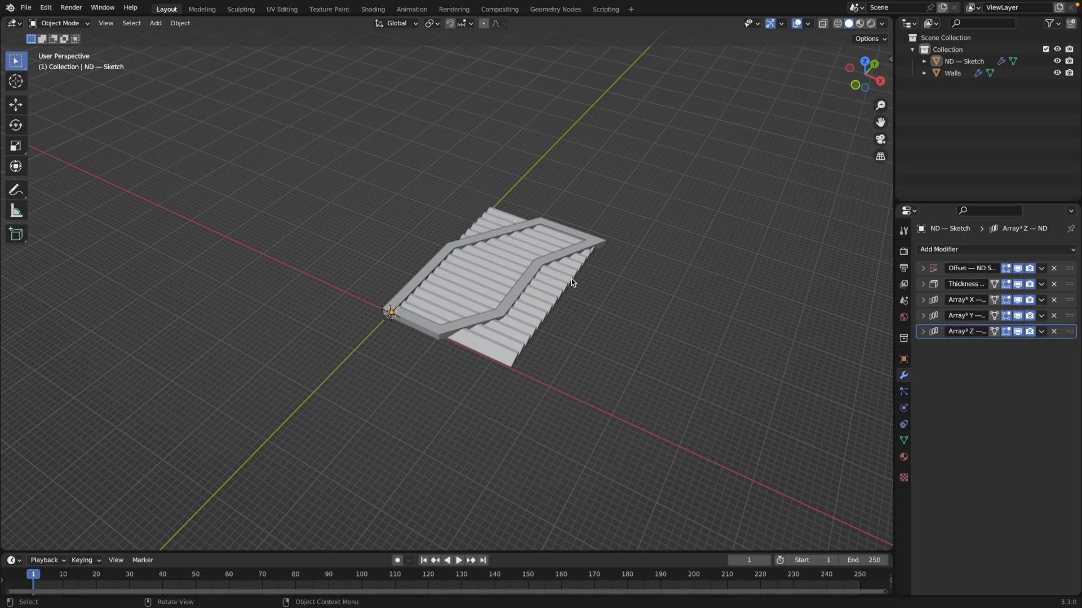
{"action": "middle_click_drag", "start_coordinate": [566, 389], "coordinate": [594, 405]}
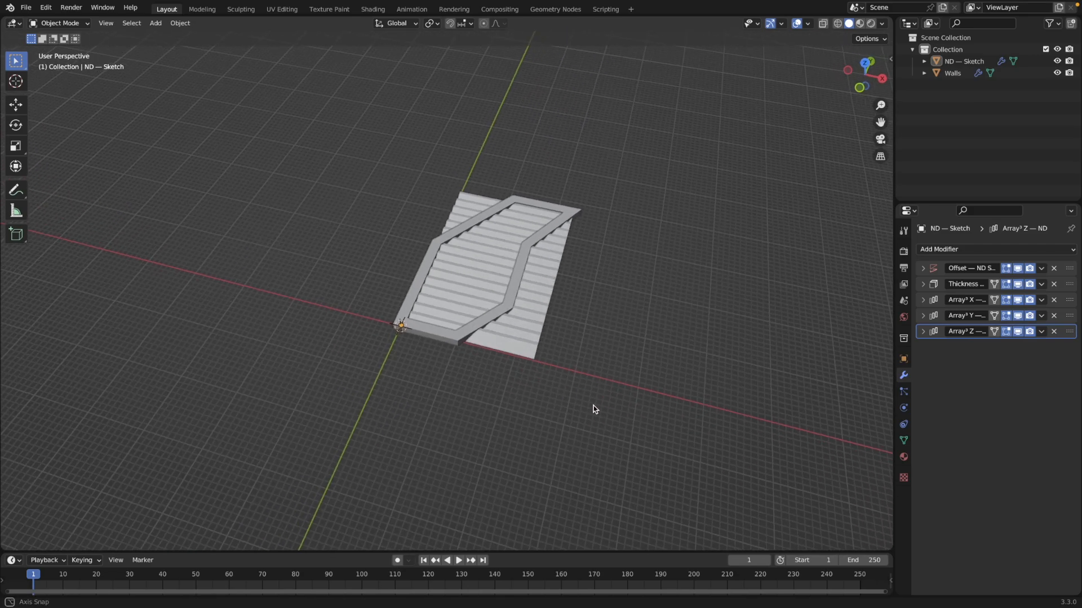
- Turn on X-ray and examine the Walls frame's base vertex outline in Edit Mode before returning to Object Mode
{"action": "left_click", "coordinate": [416, 302]}
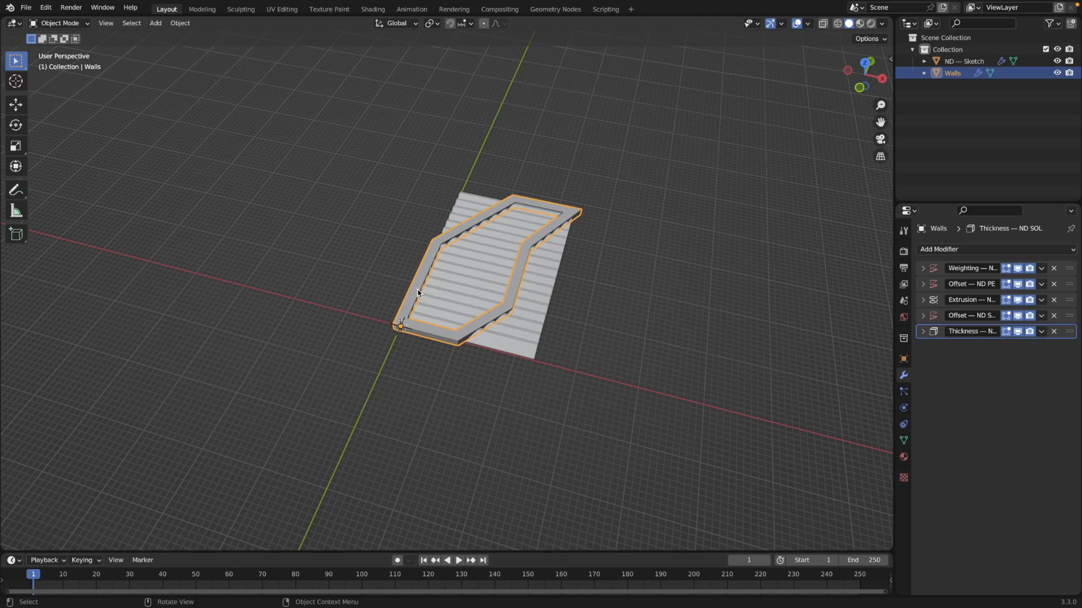
{"action": "key", "text": "Tab"}
{"action": "key", "text": "alt+z"}
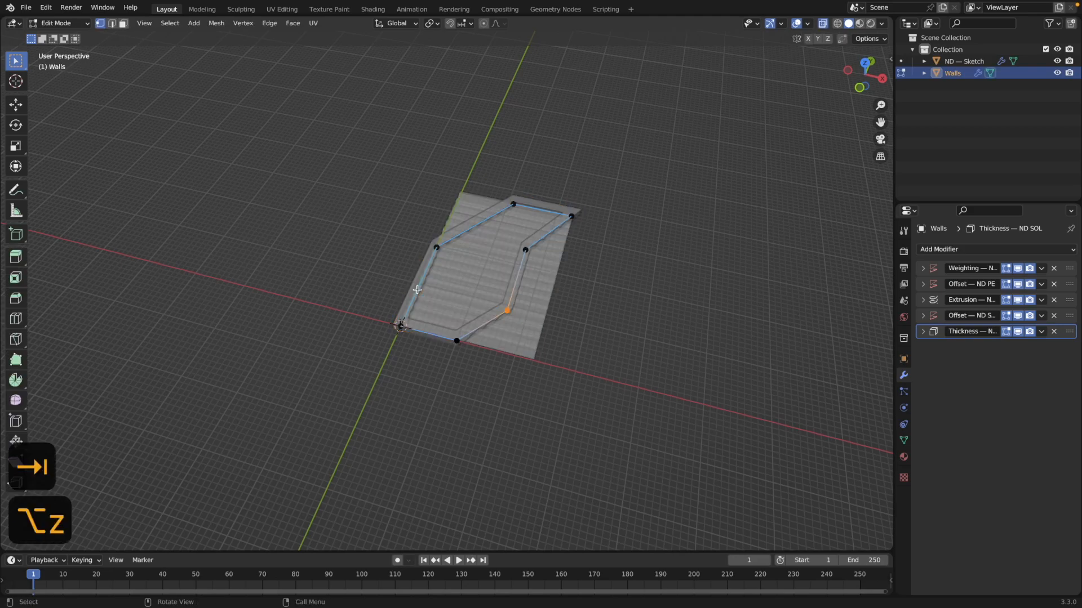
{"action": "middle_click_drag", "start_coordinate": [623, 391], "coordinate": [642, 430]}
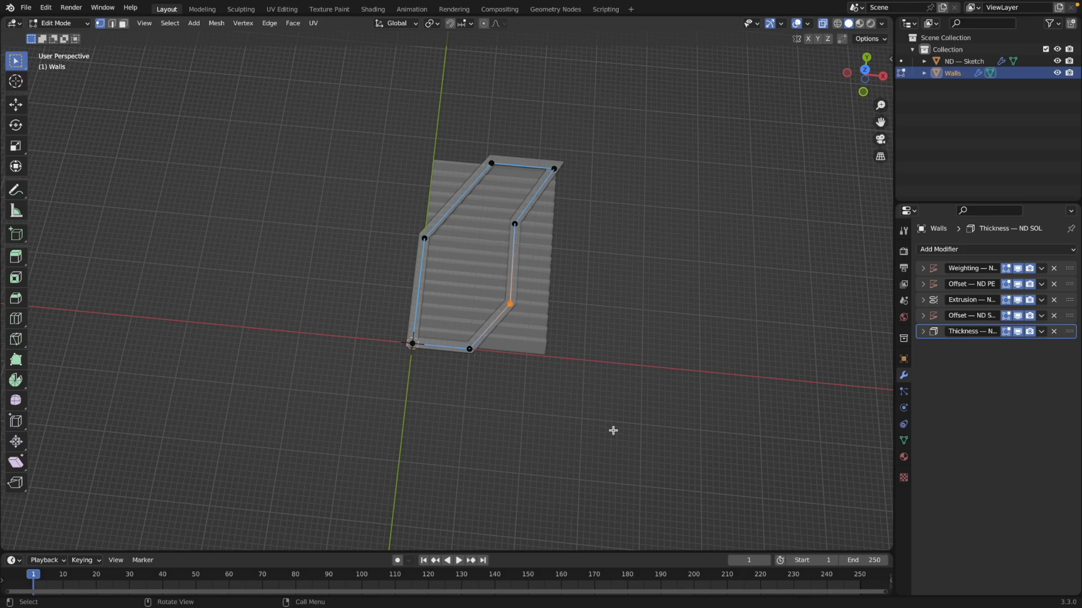
{"action": "key", "text": "Tab"}
{"action": "middle_click_drag", "start_coordinate": [593, 413], "coordinate": [588, 390]}
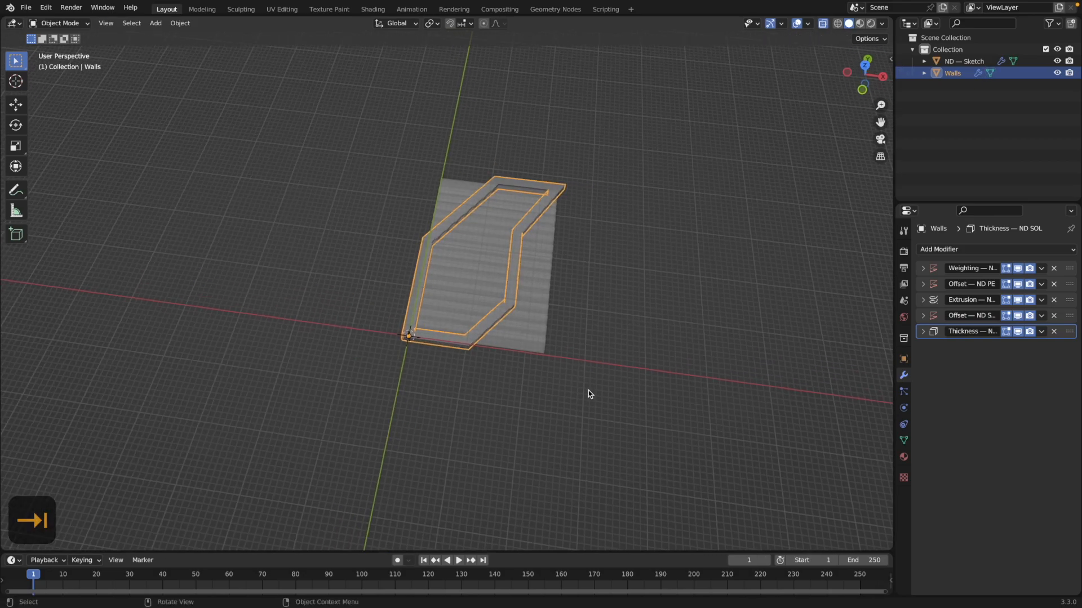
- Duplicate the Walls frame in place and make the copy the selected object
{"action": "key", "text": "shift+d"}
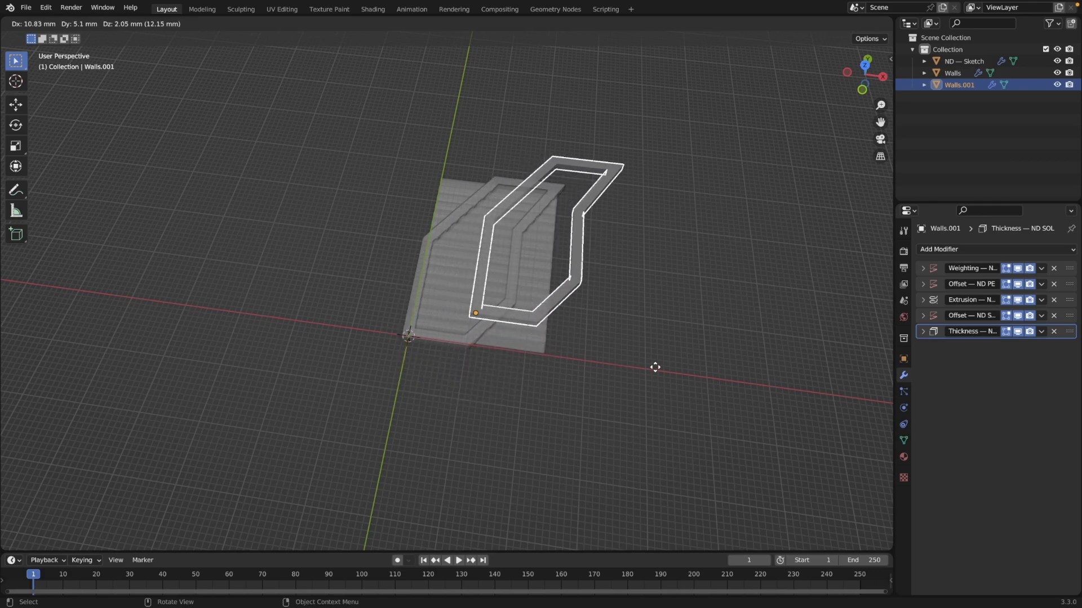
{"action": "key", "text": "Escape"}
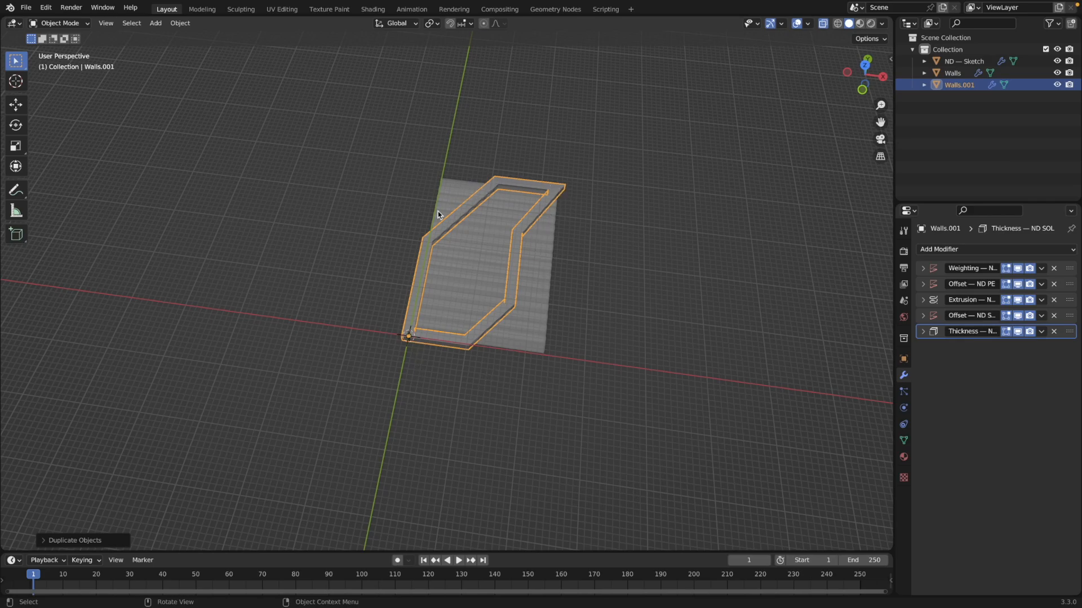
{"action": "left_click", "coordinate": [955, 72]}
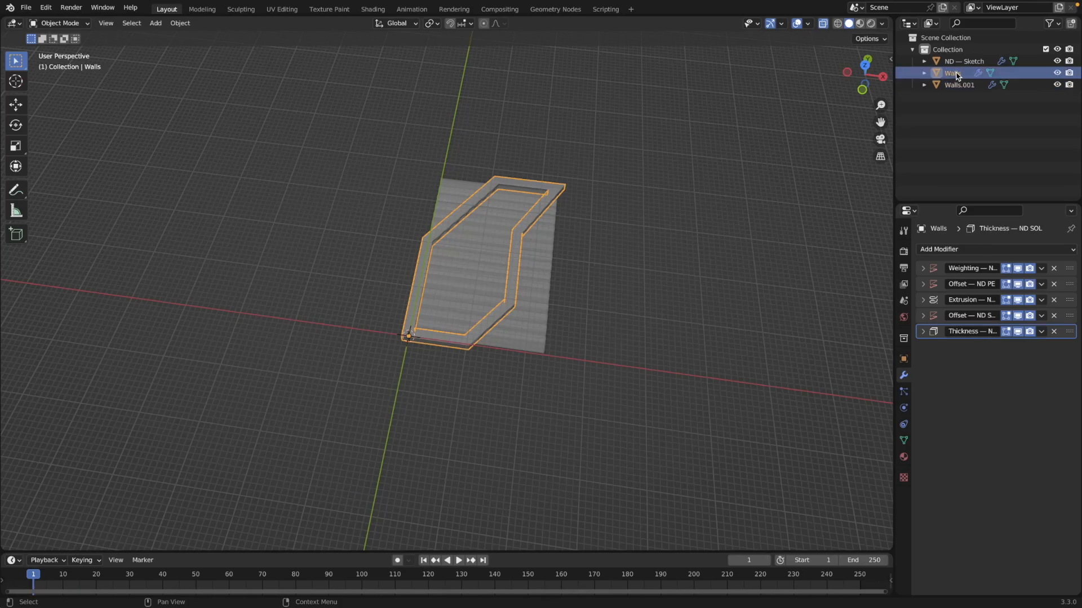
{"action": "left_click", "coordinate": [956, 83]}
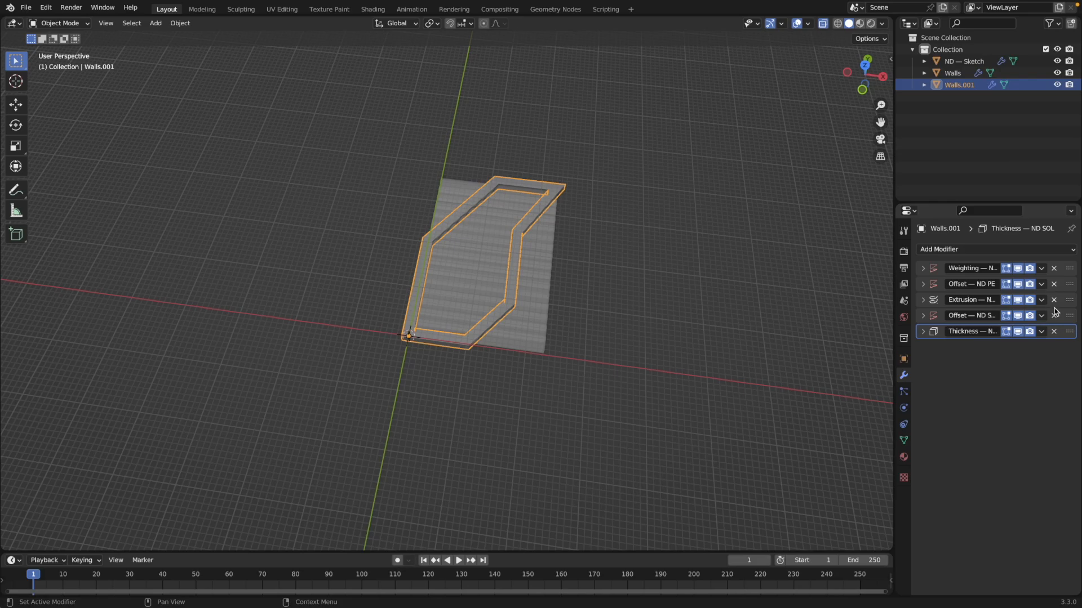
- Remove all five modifiers from the duplicated Walls object, leaving only its base outline, and keep the copy selected
{"action": "left_click", "coordinate": [1054, 269]}
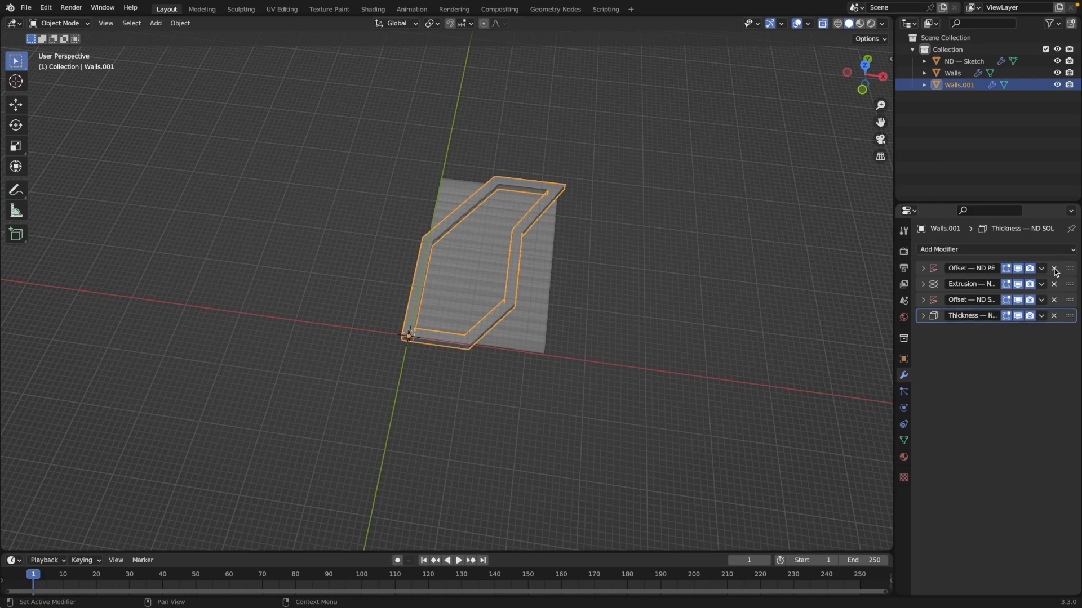
{"action": "left_click", "coordinate": [1054, 269]}
{"action": "left_click", "coordinate": [1054, 269]}
{"action": "left_click", "coordinate": [1054, 268]}
{"action": "left_click", "coordinate": [1054, 269]}
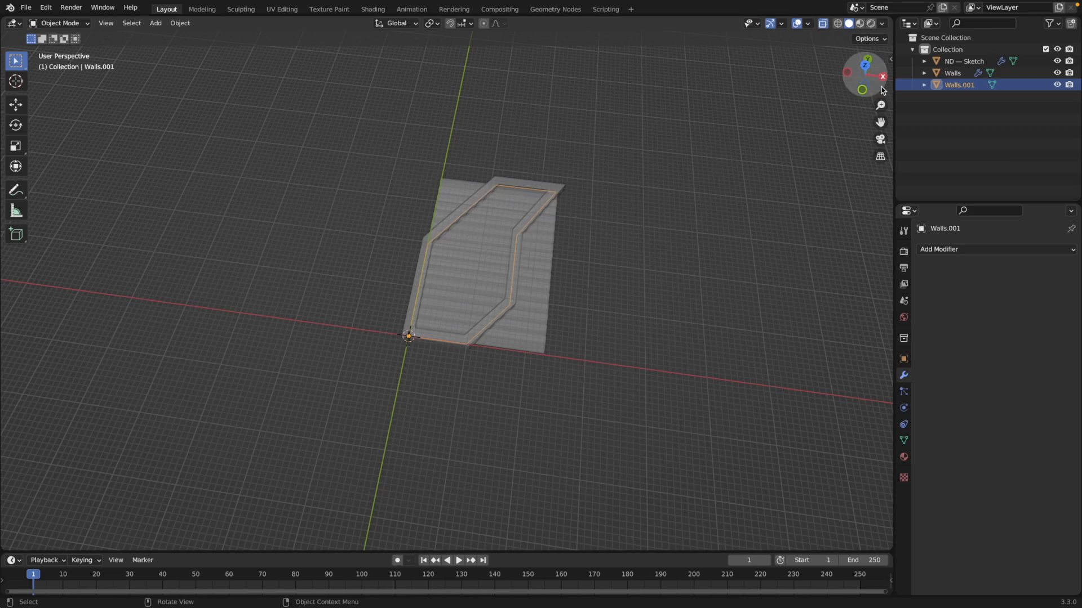
{"action": "left_click", "coordinate": [951, 72]}
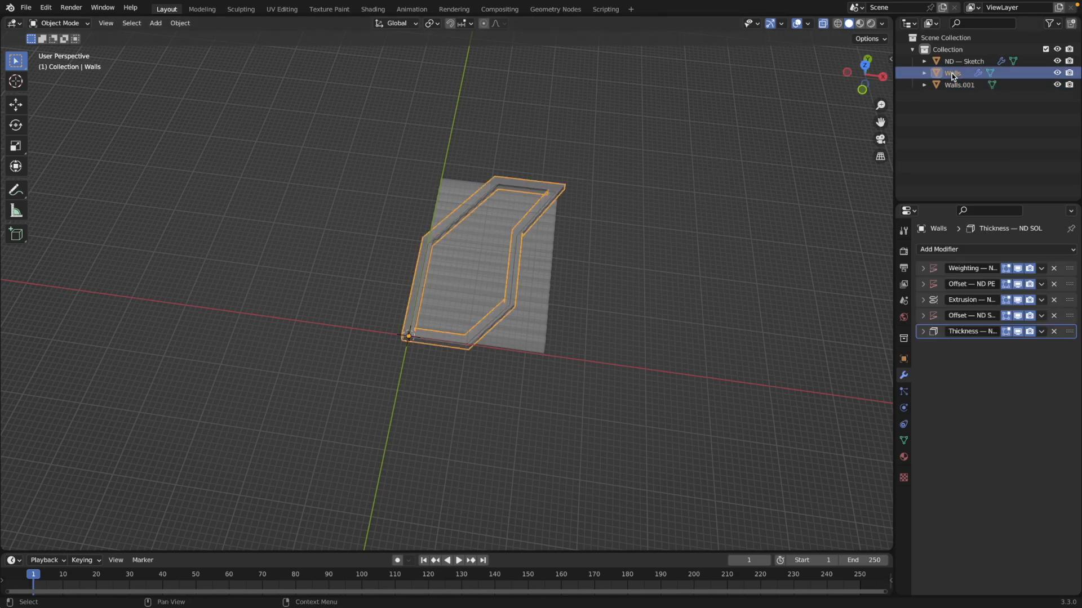
{"action": "left_click", "coordinate": [949, 86]}
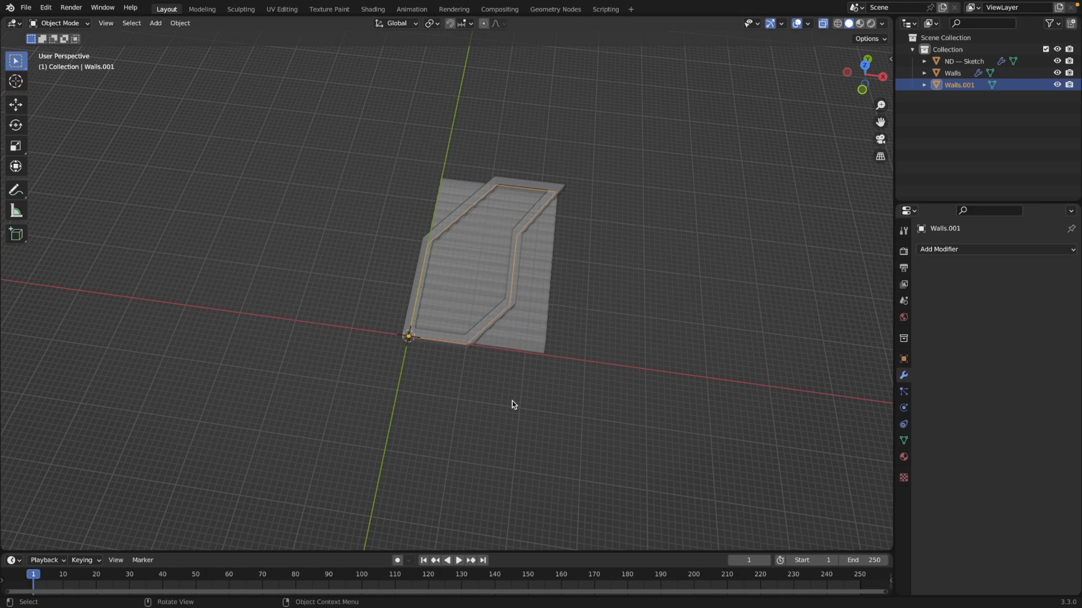
- Fill the duplicate's whole vertex outline with a face using Make Edge/Face, then return to Object Mode without X-ray
{"action": "key", "text": "Tab"}
{"action": "middle_click_drag", "start_coordinate": [365, 396], "coordinate": [377, 417]}
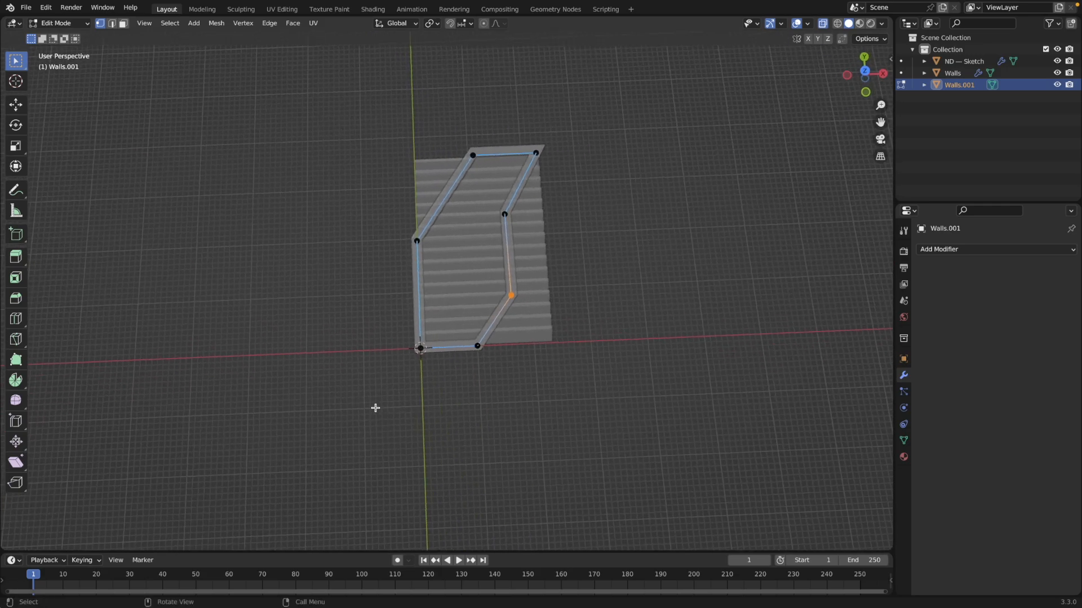
{"action": "key", "text": "a"}
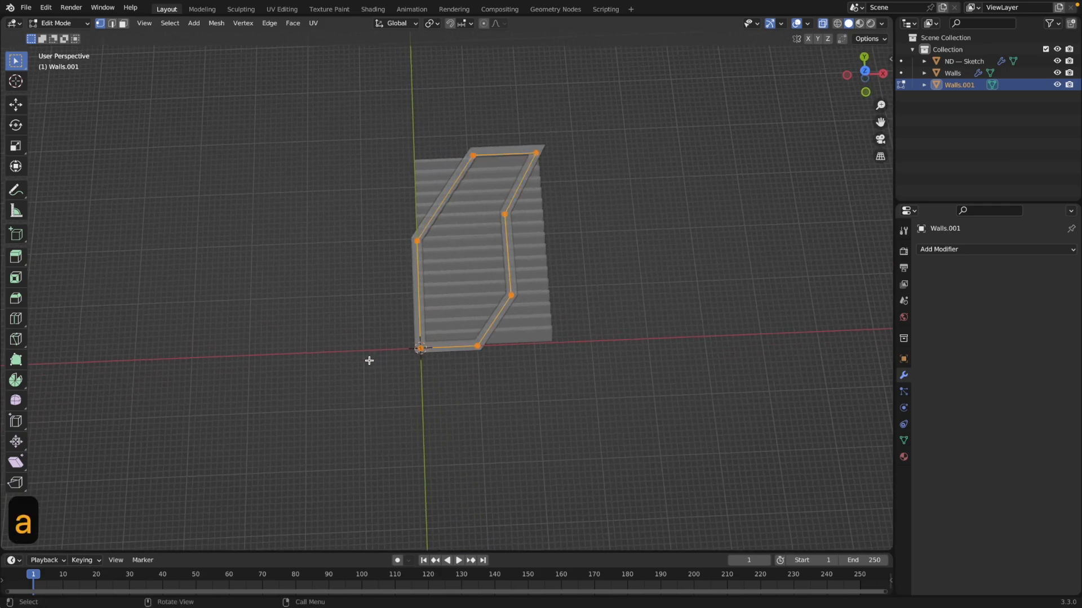
{"action": "key", "text": "f"}
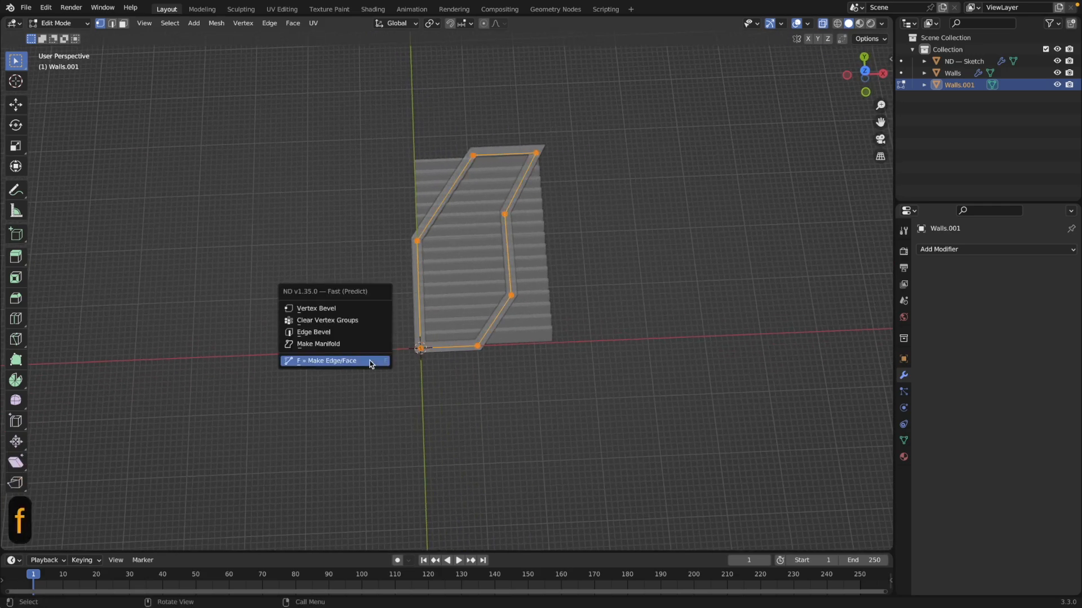
{"action": "left_click", "coordinate": [316, 362]}
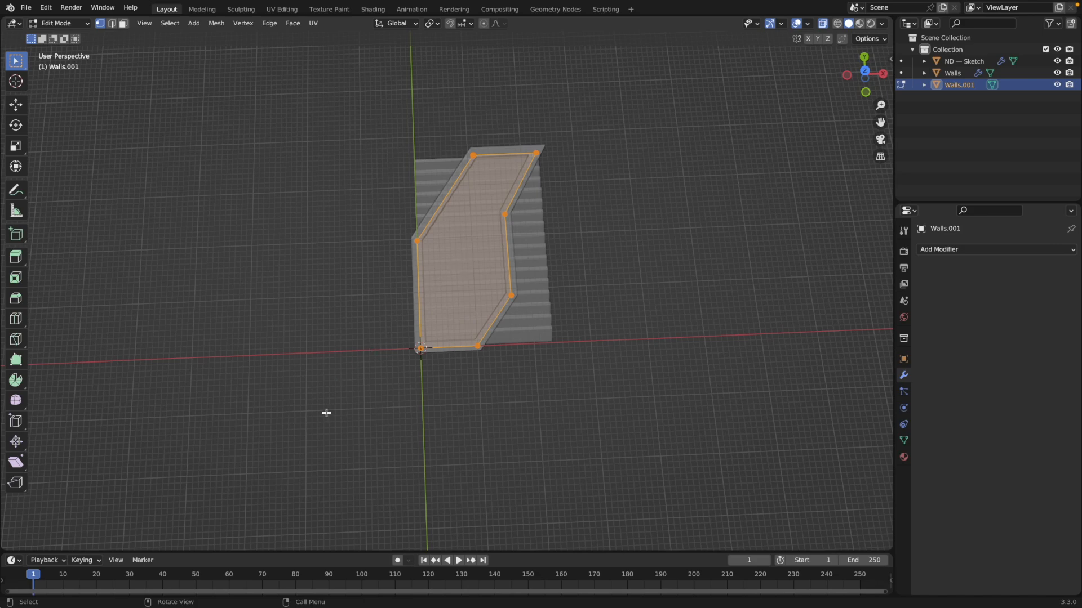
{"action": "key", "text": "Tab"}
{"action": "middle_click_drag", "start_coordinate": [317, 427], "coordinate": [304, 374]}
{"action": "key", "text": "alt+z"}
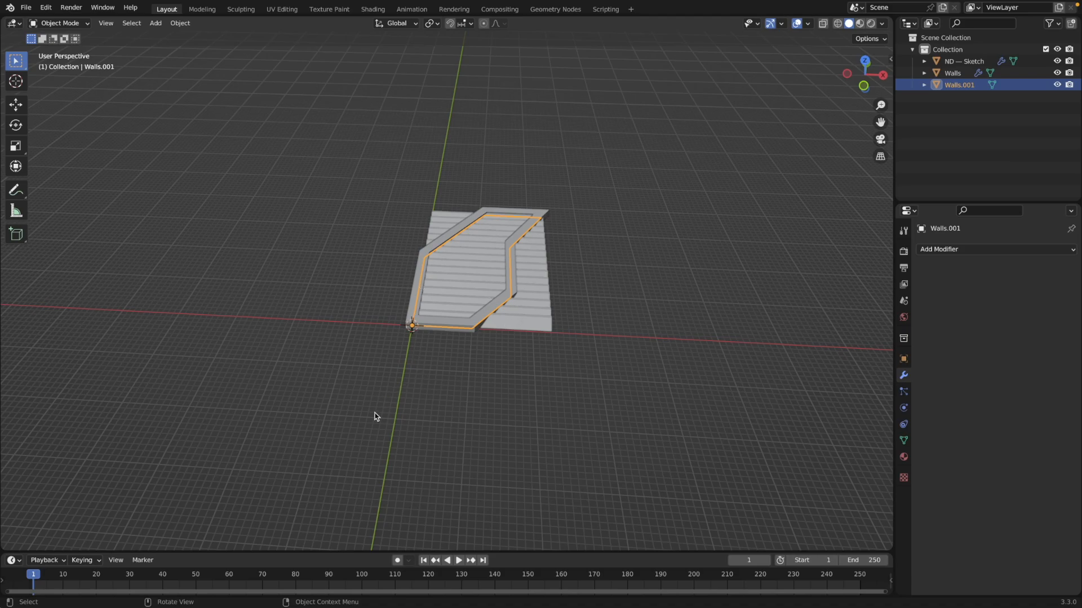
- Add ND Solidify to the filled outline with a thickness of about 14770, Neutral weighting and Simple mode
{"action": "key", "text": "shift+2"}
{"action": "mouse_move", "coordinate": [374, 415]}
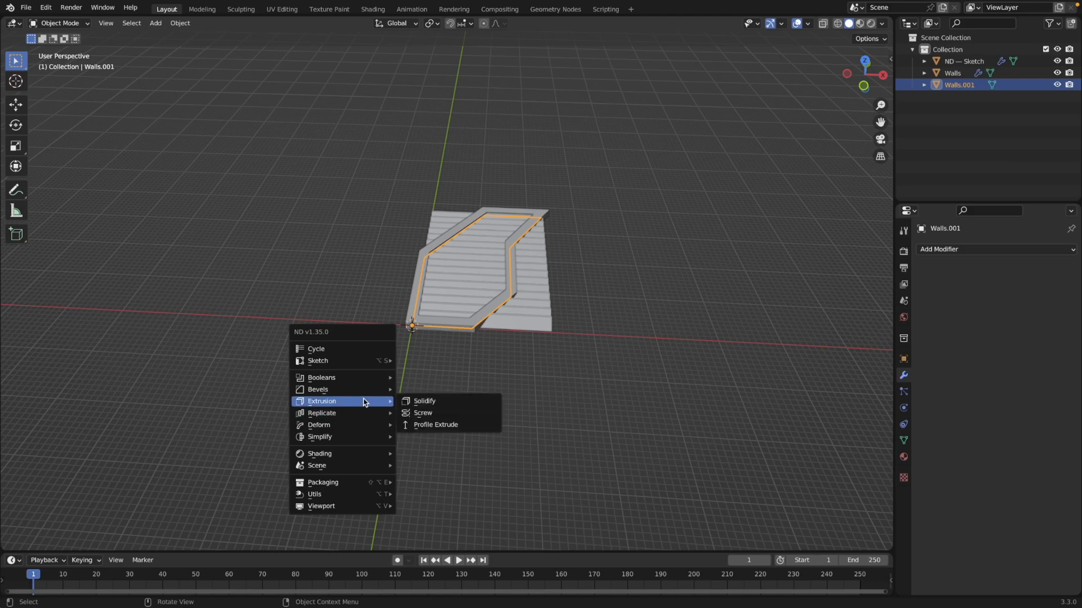
{"action": "left_click", "coordinate": [415, 401]}
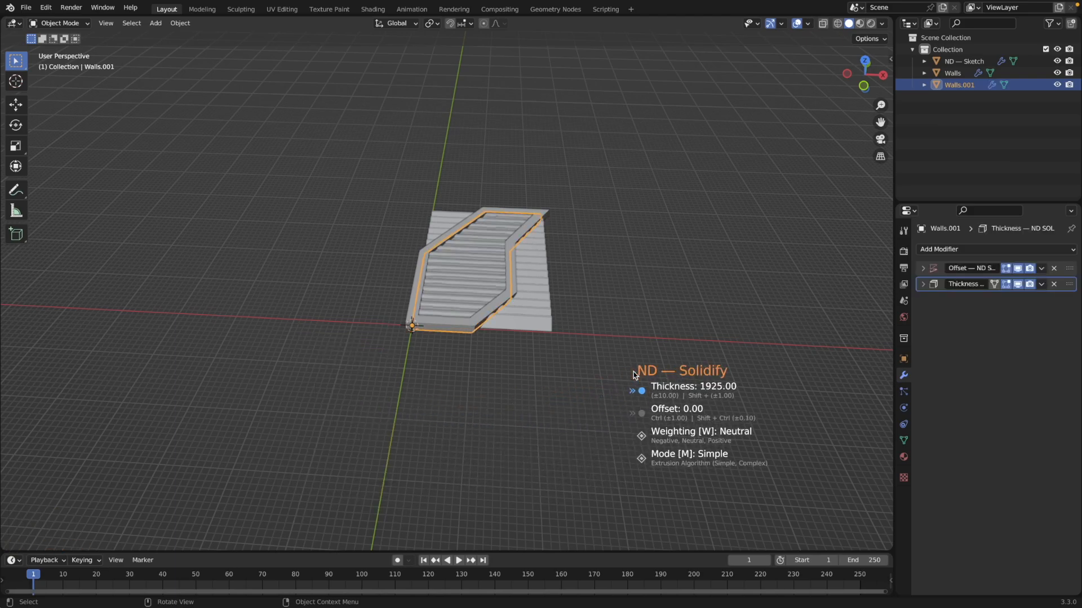
{"action": "left_click", "coordinate": [856, 354]}
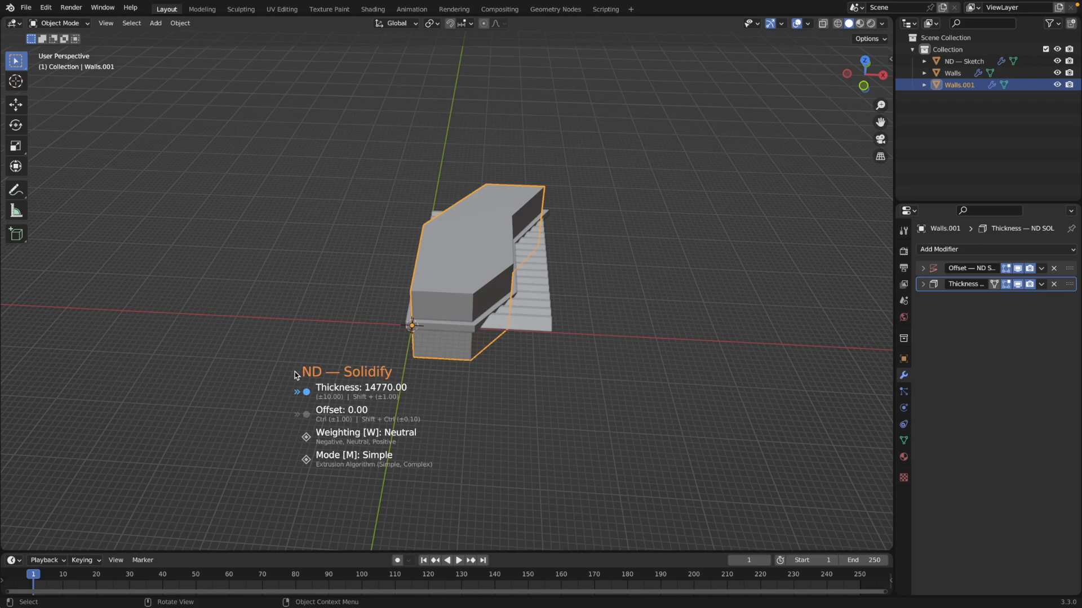
{"action": "left_click", "coordinate": [296, 372]}
{"action": "middle_click_drag", "start_coordinate": [249, 398], "coordinate": [269, 451]}
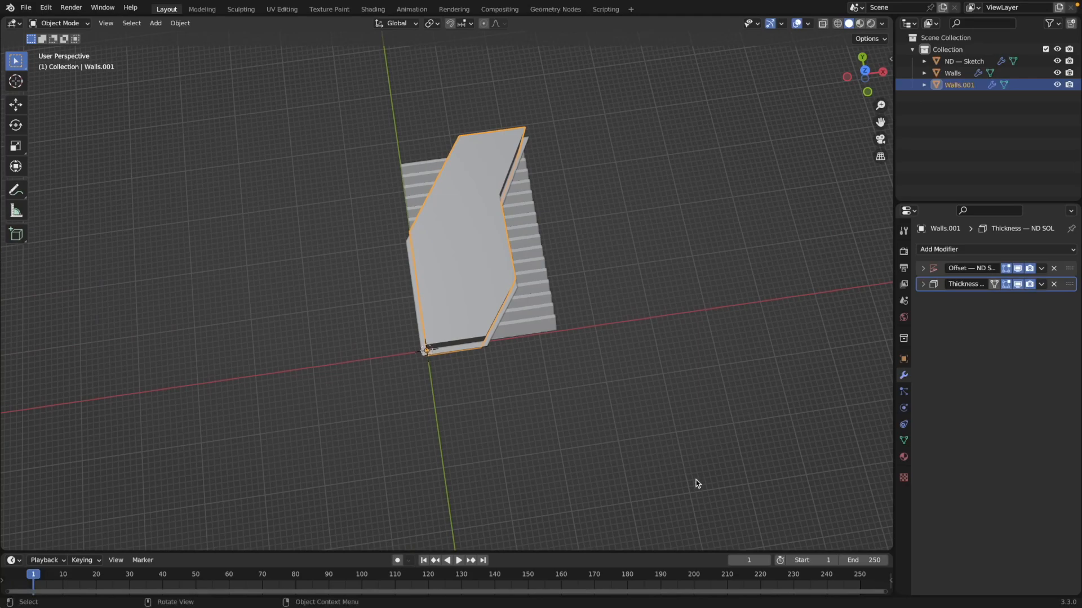
{"action": "middle_click_drag", "start_coordinate": [695, 480], "coordinate": [653, 482]}
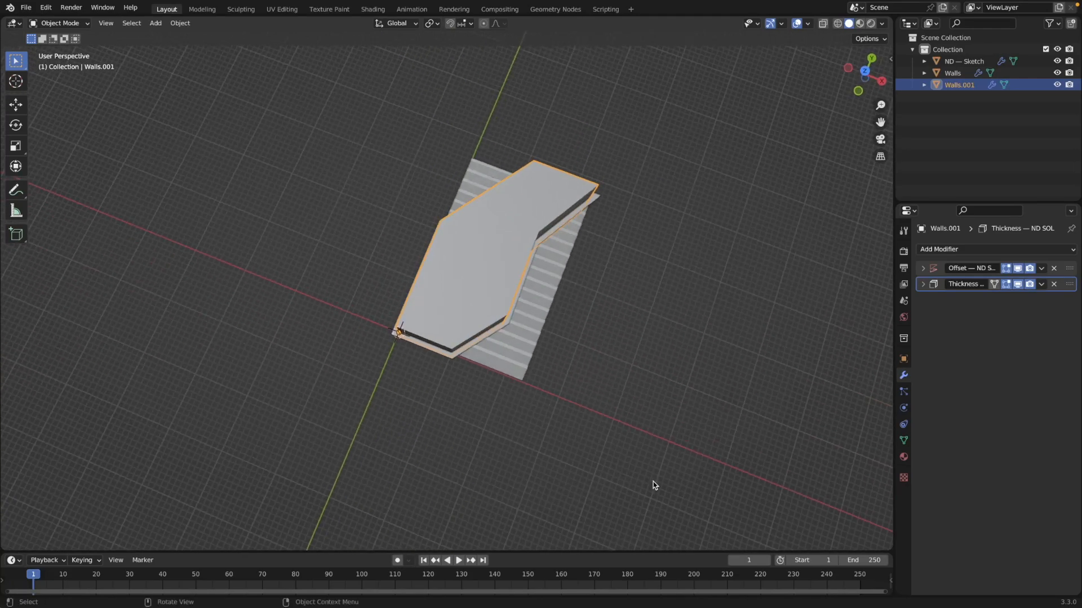
- Intersect the ND slat array with the solidified Walls copy using an ND Intersect boolean
{"action": "left_click", "coordinate": [536, 308]}
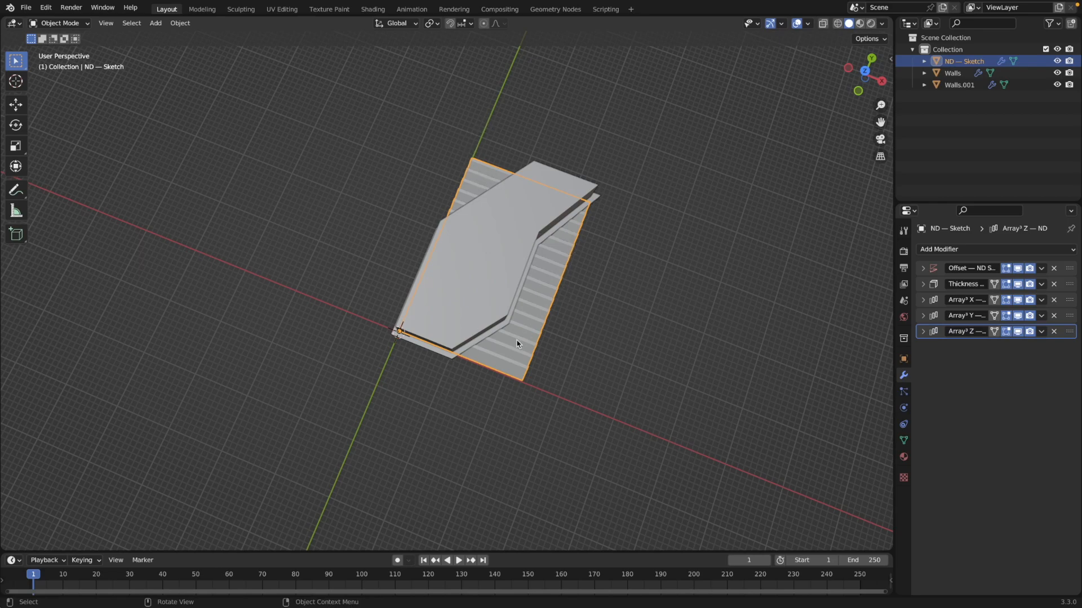
{"action": "middle_click_drag", "start_coordinate": [283, 370], "coordinate": [298, 356]}
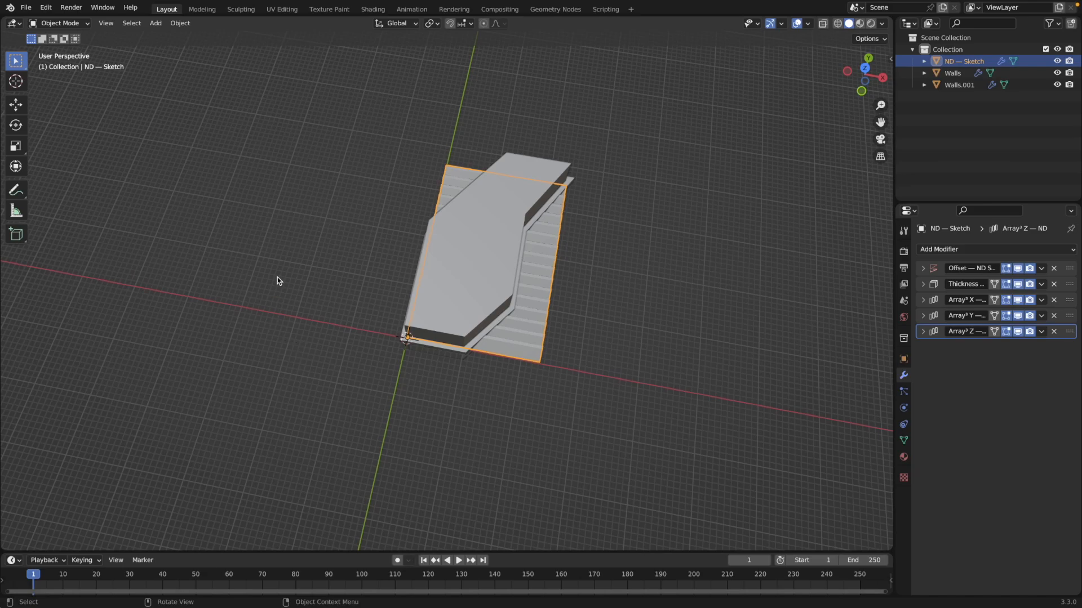
{"action": "left_click", "coordinate": [523, 161]}
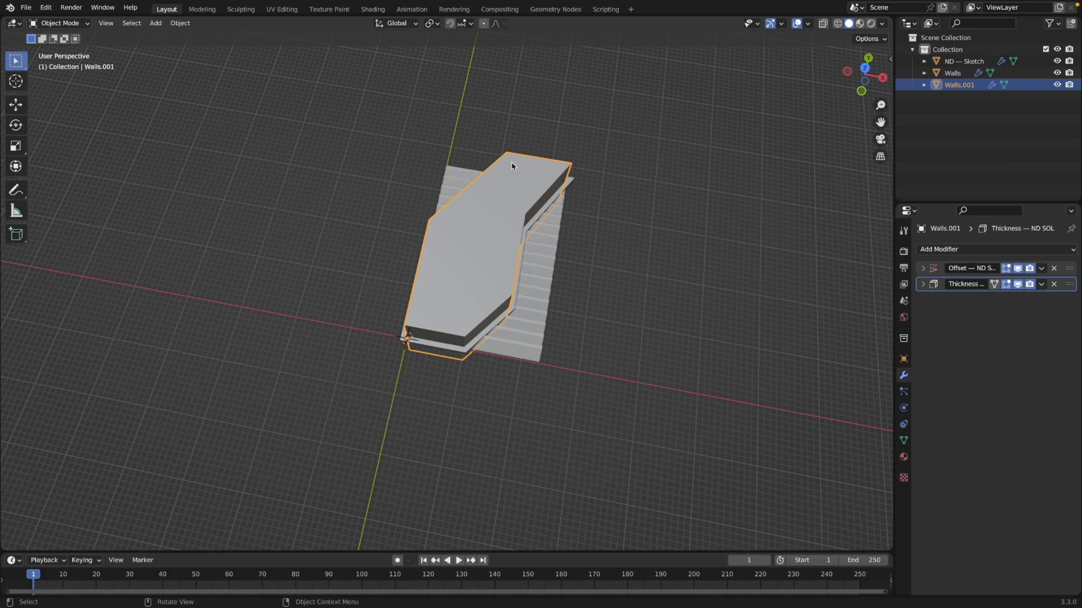
{"action": "left_click", "coordinate": [551, 294], "text": "shift"}
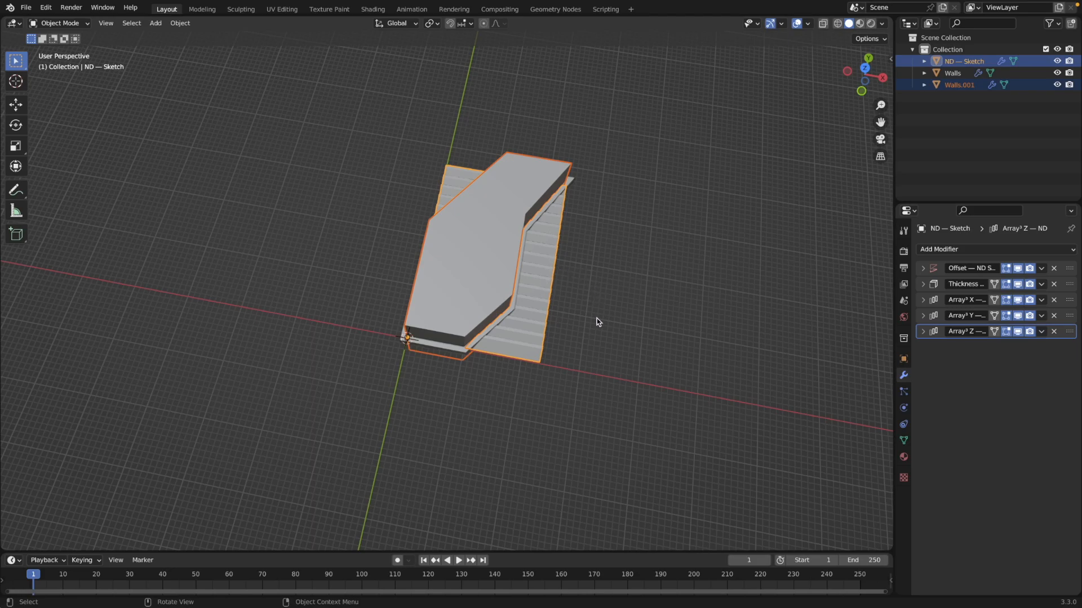
{"action": "key", "text": "shift+2"}
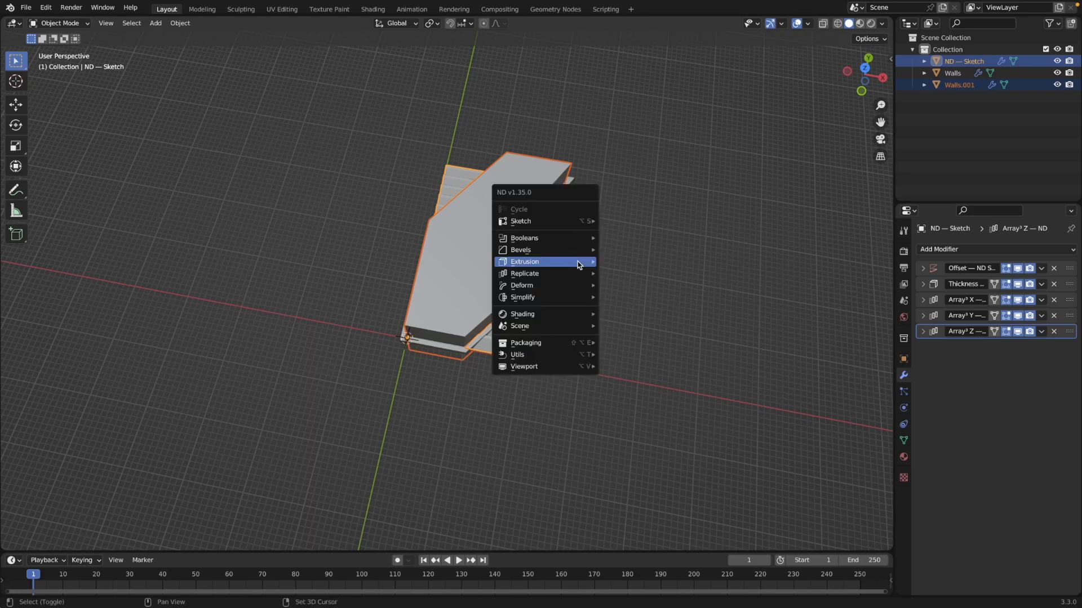
{"action": "mouse_move", "coordinate": [576, 241]}
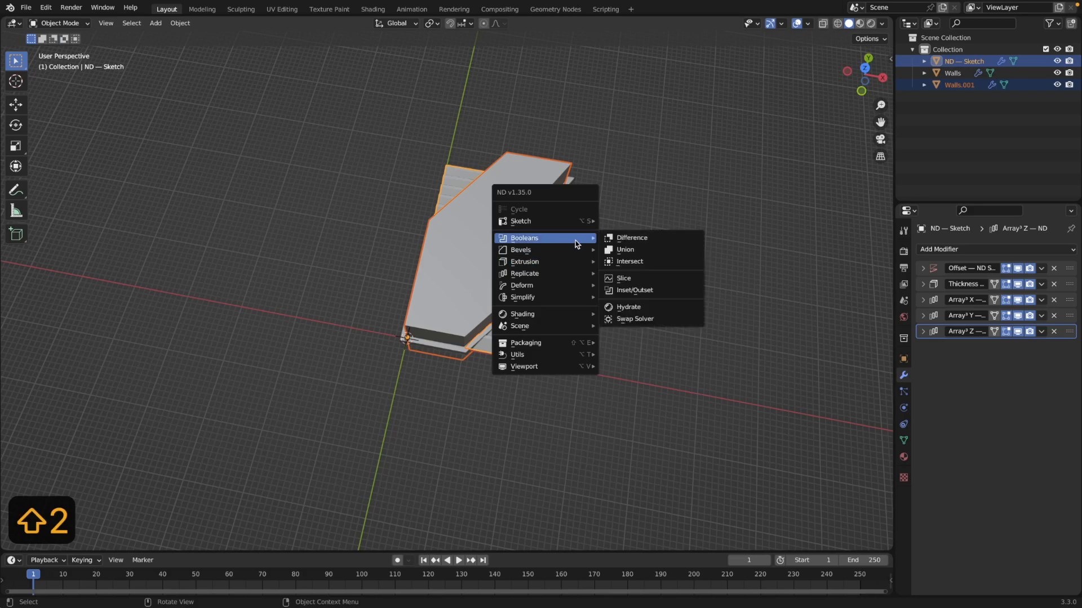
{"action": "left_click", "coordinate": [627, 260]}
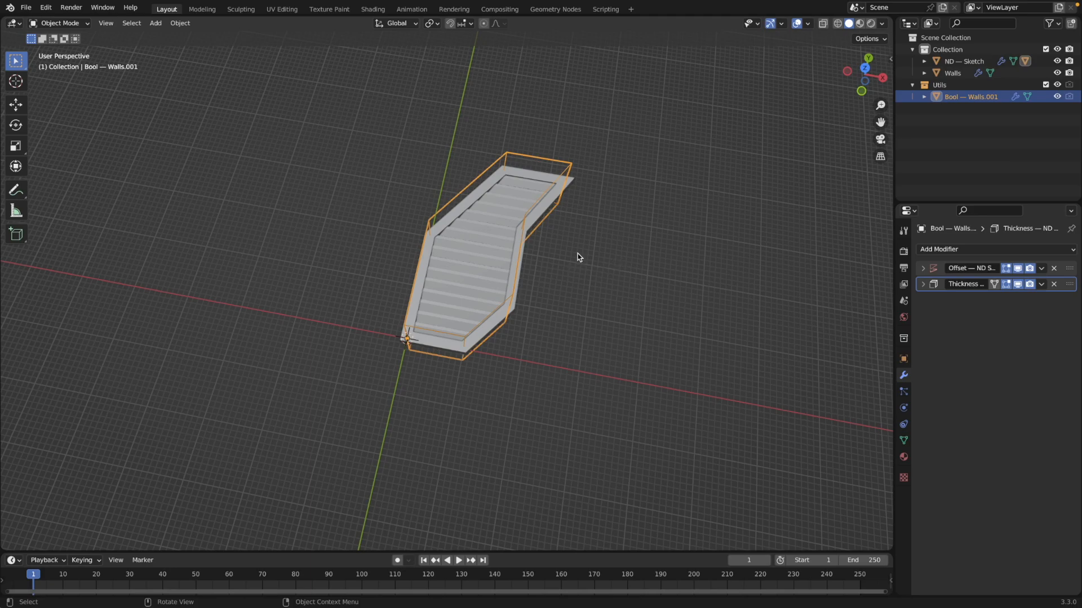
- Hide the intersect boolean's cutter object and inspect the trimmed slats inside the wall frame from several angles
{"action": "middle_click_drag", "start_coordinate": [607, 294], "coordinate": [583, 248]}
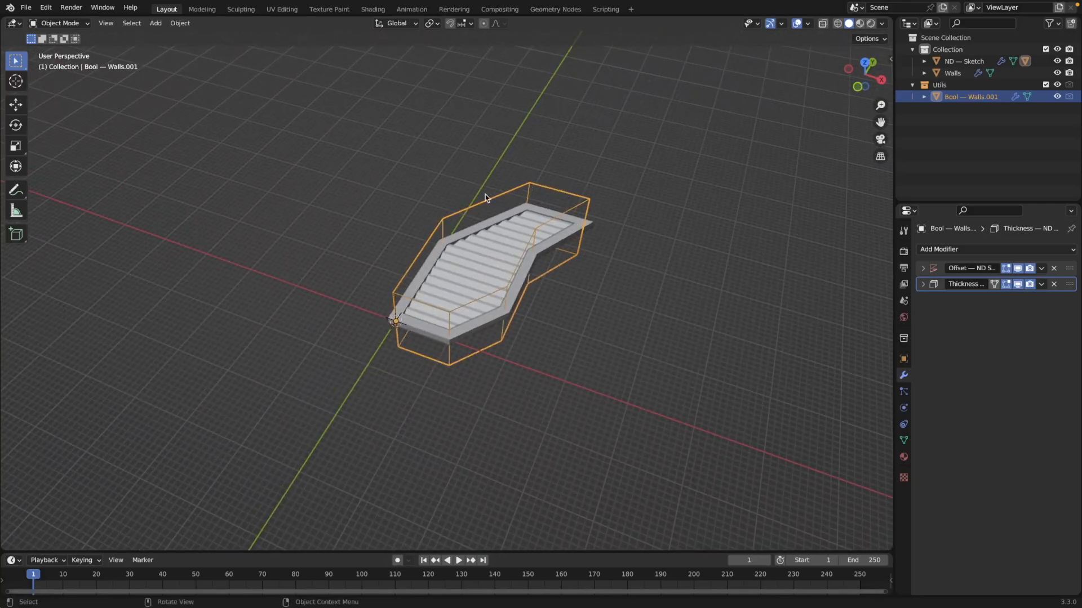
{"action": "mouse_move", "coordinate": [604, 334]}
{"action": "middle_mouse_down"}
{"action": "mouse_move", "coordinate": [625, 350]}
{"action": "mouse_move", "coordinate": [627, 380]}
{"action": "mouse_move", "coordinate": [597, 332]}
{"action": "mouse_move", "coordinate": [604, 323]}
{"action": "middle_mouse_up"}
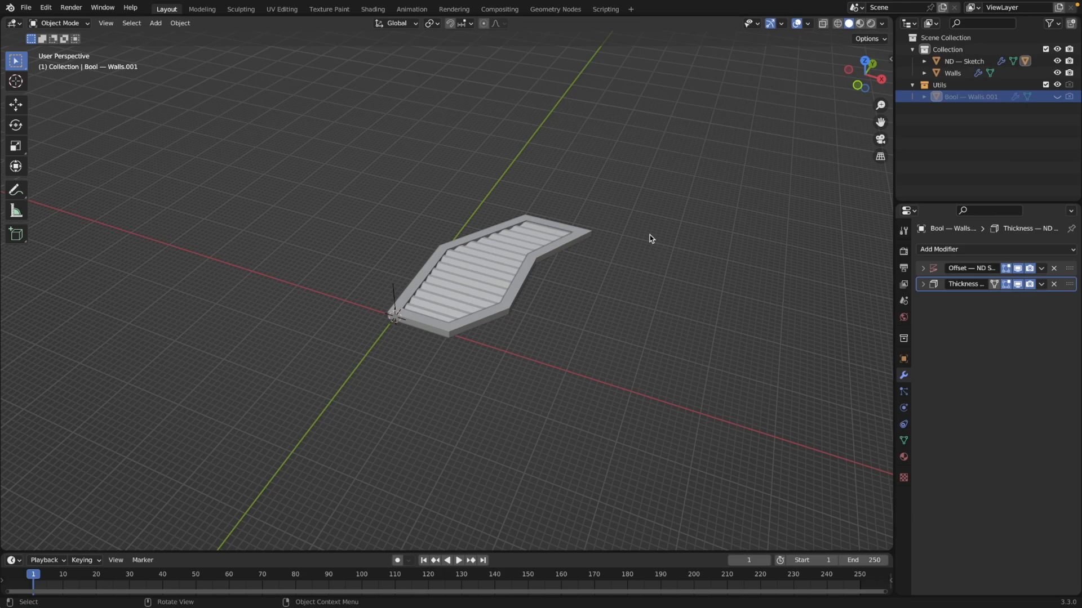
{"action": "middle_click_drag", "start_coordinate": [617, 291], "coordinate": [582, 295]}
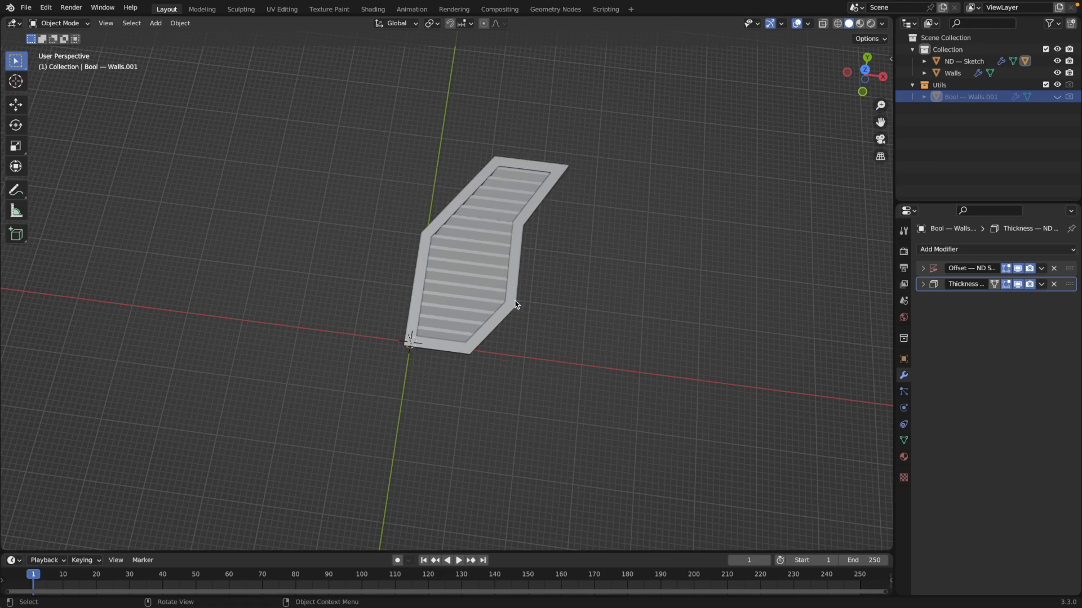
{"action": "middle_click_drag", "start_coordinate": [546, 353], "coordinate": [508, 306]}
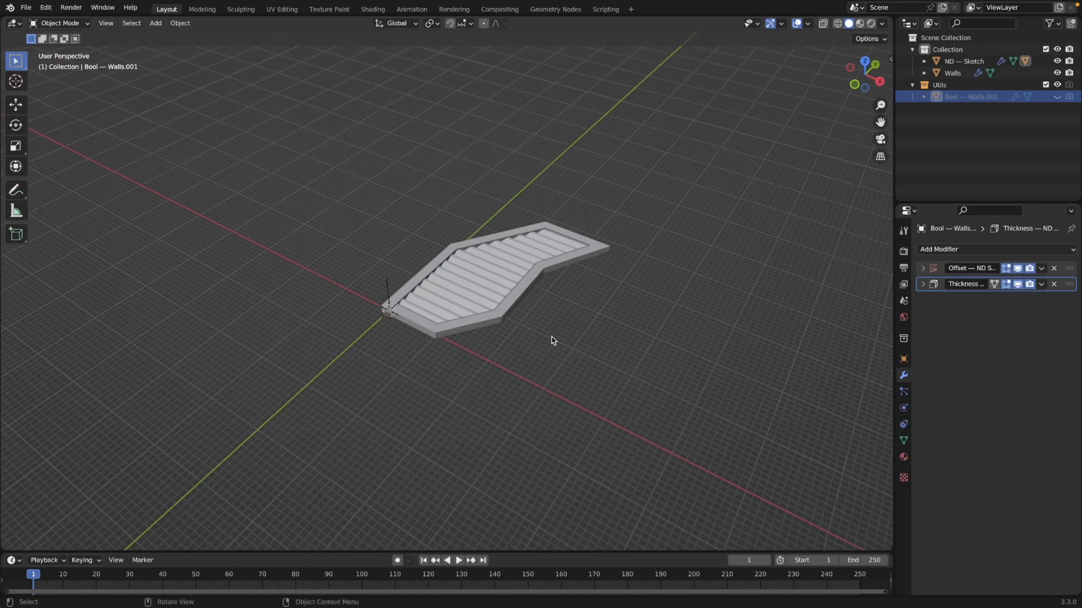
{"action": "mouse_move", "coordinate": [551, 336]}
{"action": "middle_mouse_down"}
{"action": "mouse_move", "coordinate": [555, 360]}
{"action": "mouse_move", "coordinate": [556, 339]}
{"action": "mouse_move", "coordinate": [502, 359]}
{"action": "mouse_move", "coordinate": [547, 350]}
{"action": "middle_mouse_up"}
{"action": "scroll", "coordinate": [547, 350], "scroll_direction": "up", "scroll_amount": 1}
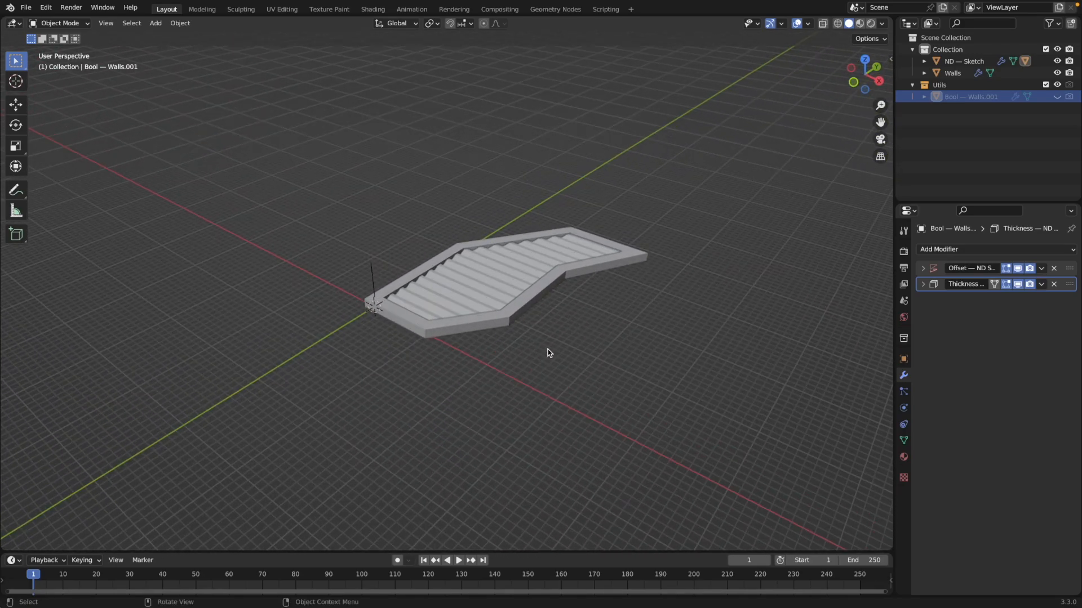
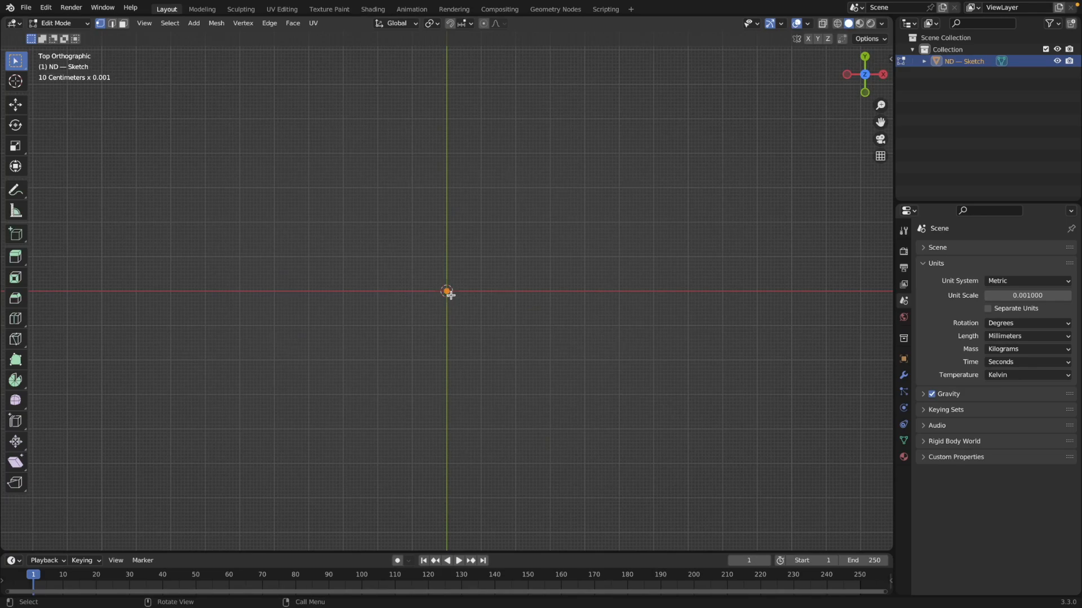
- Extrude the new ND sketch's single vertex 1 mm in the positive direction along its local X axis
{"action": "key", "text": "e"}
{"action": "key", "text": "x"}
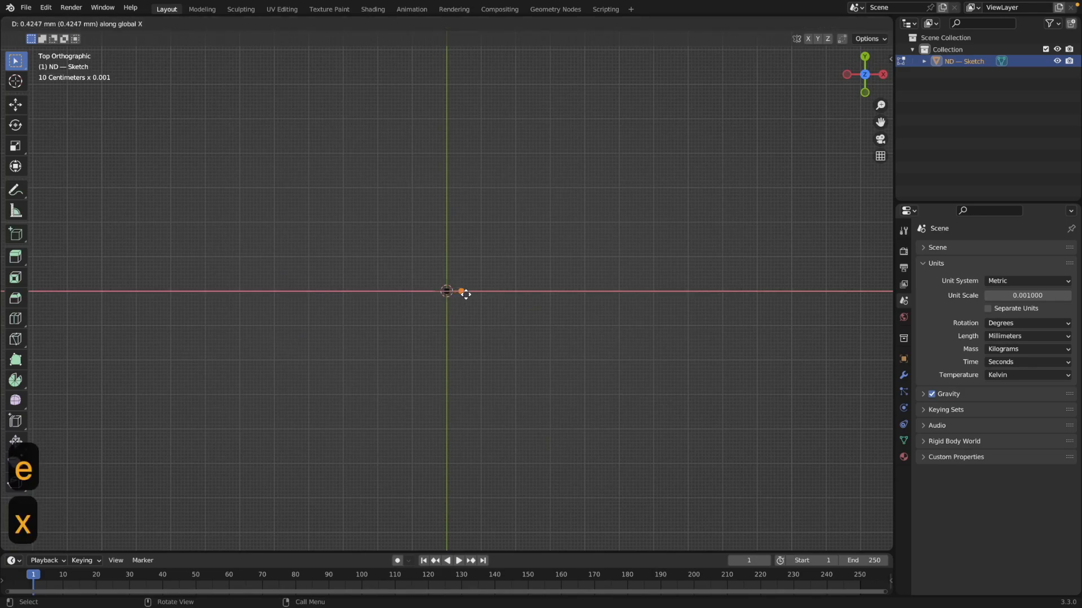
{"action": "key", "text": "x"}
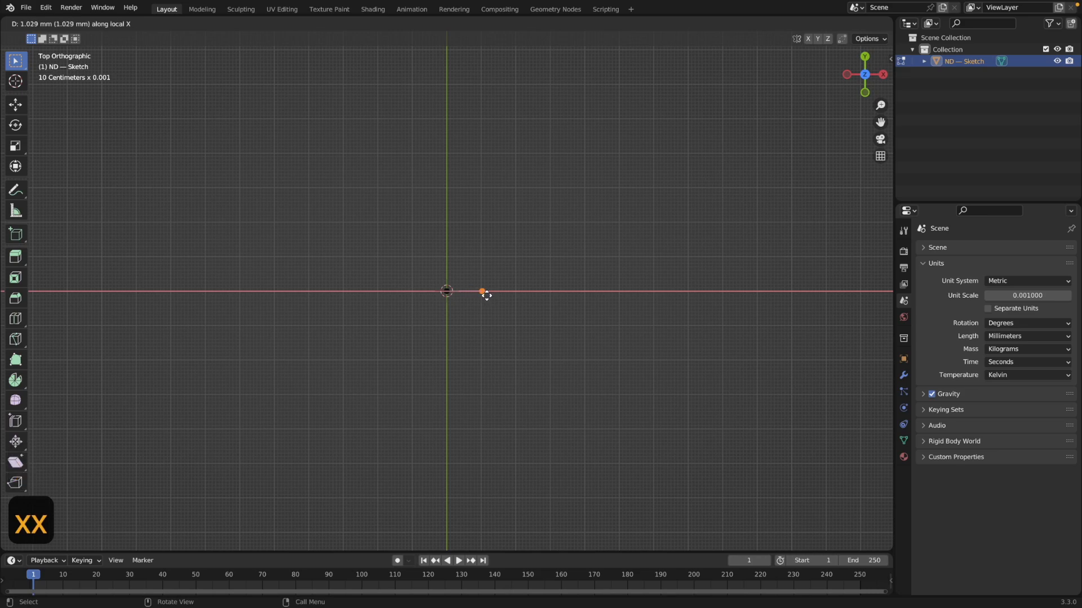
{"action": "key", "text": "ctrl"}
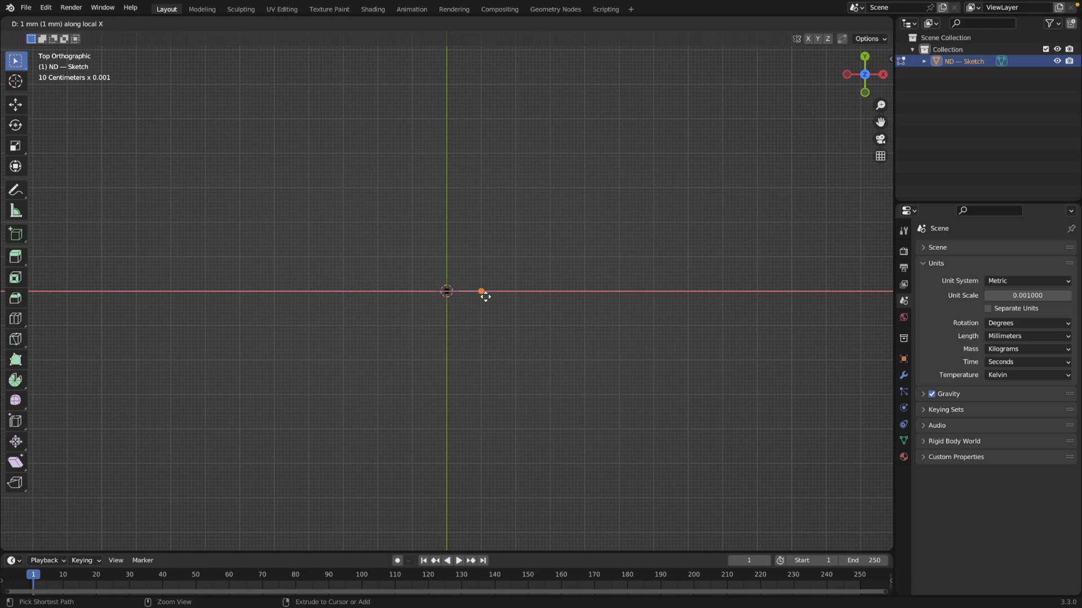
{"action": "left_click", "coordinate": [485, 296], "text": "ctrl"}
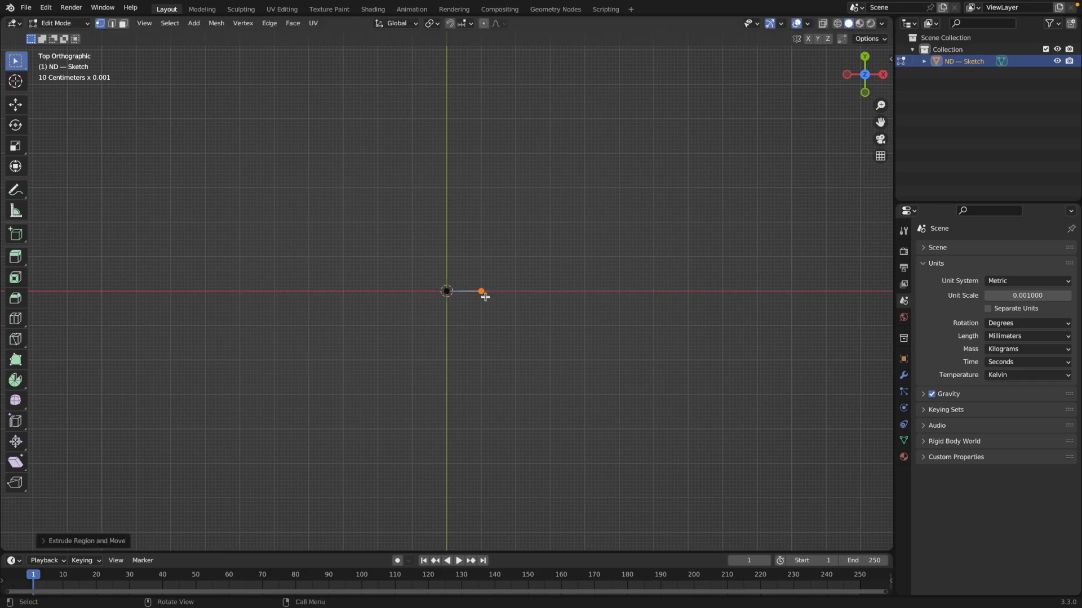
- Extrude the end vertex by 1 mm in X and 3 mm in Y, and return to Object Mode
{"action": "key", "text": "e"}
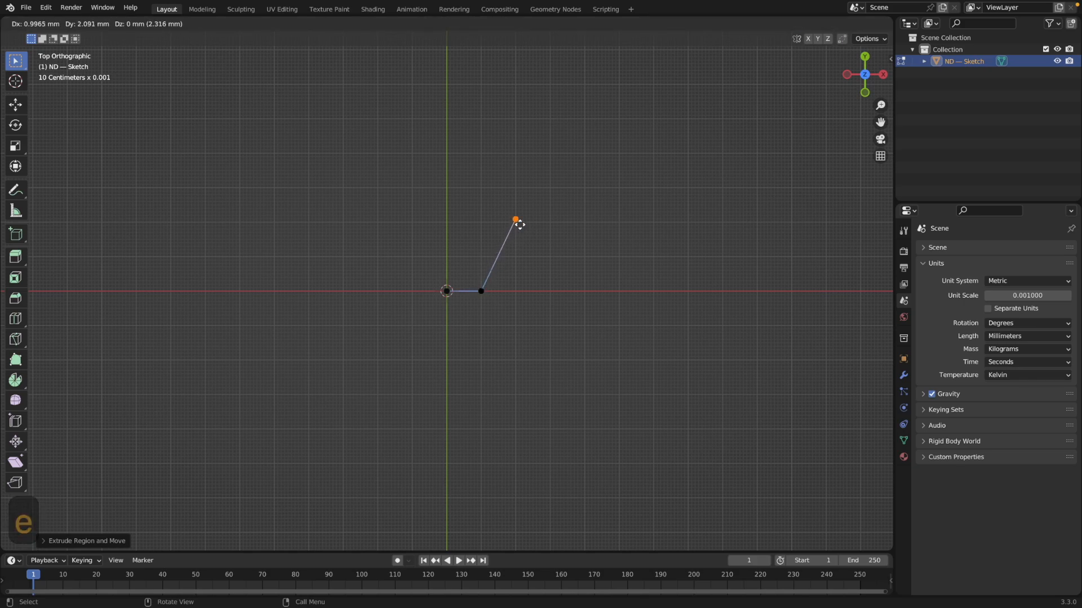
{"action": "key", "text": "ctrl"}
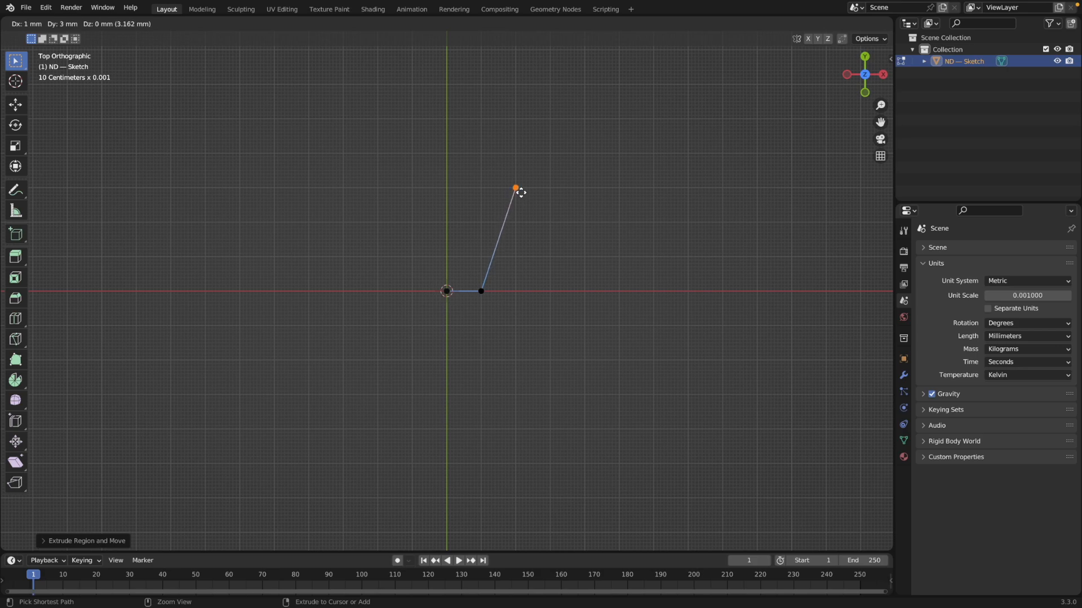
{"action": "left_click", "coordinate": [520, 193]}
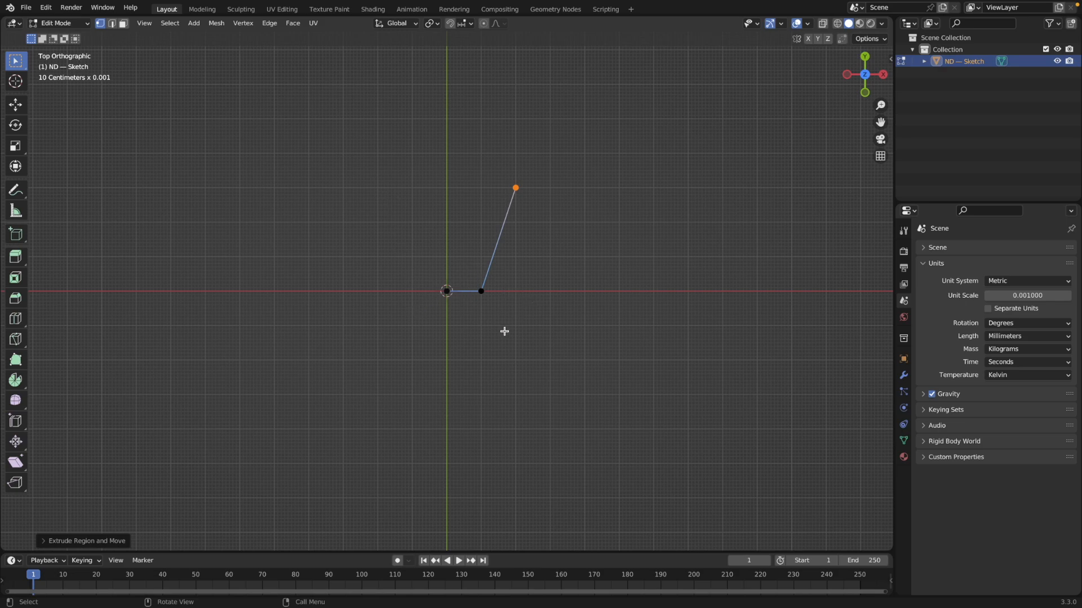
{"action": "key", "text": "Tab"}
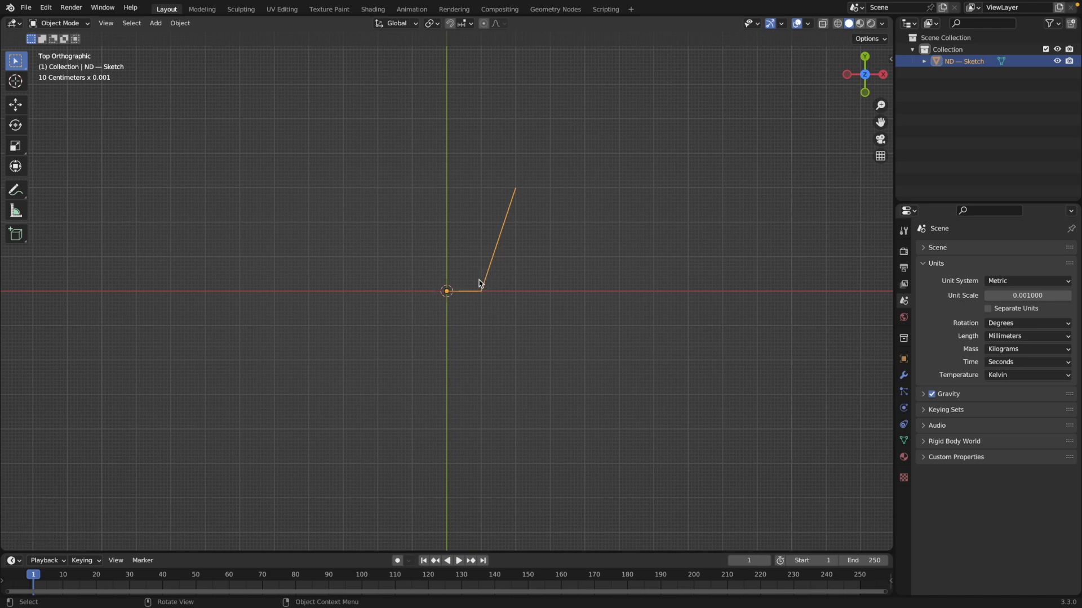
- Mirror the sketch profile across the X axis with ND Mirror, unflipped
{"action": "key", "text": "shift+2"}
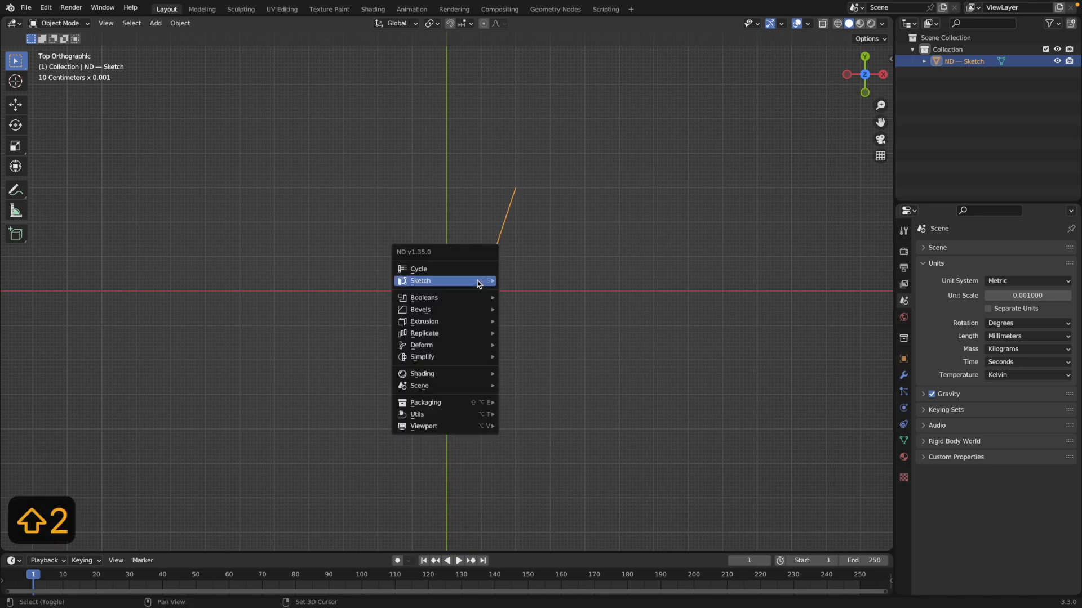
{"action": "mouse_move", "coordinate": [478, 283]}
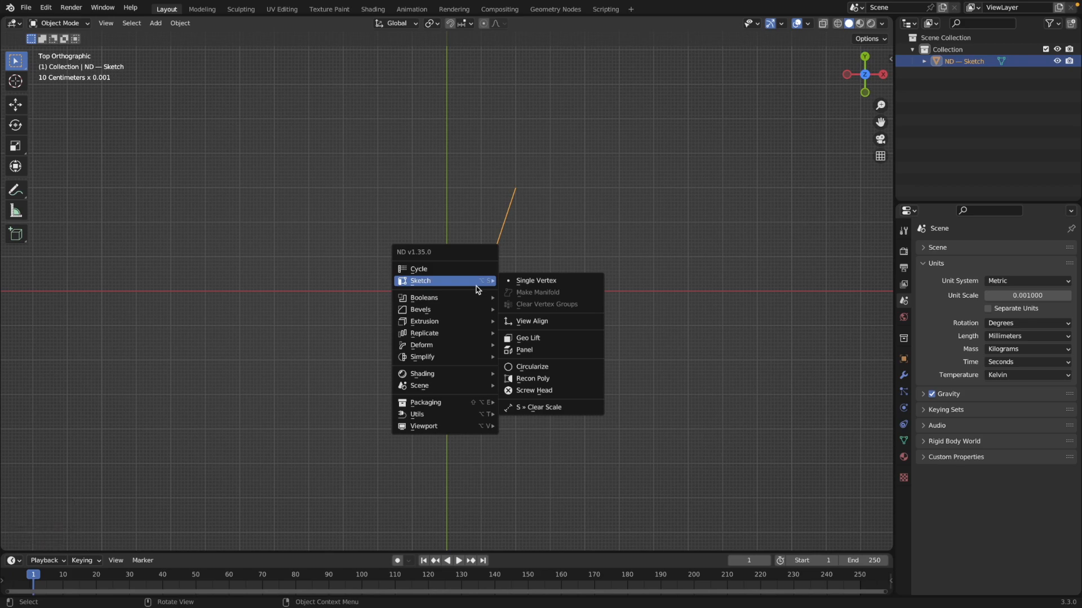
{"action": "mouse_move", "coordinate": [465, 338]}
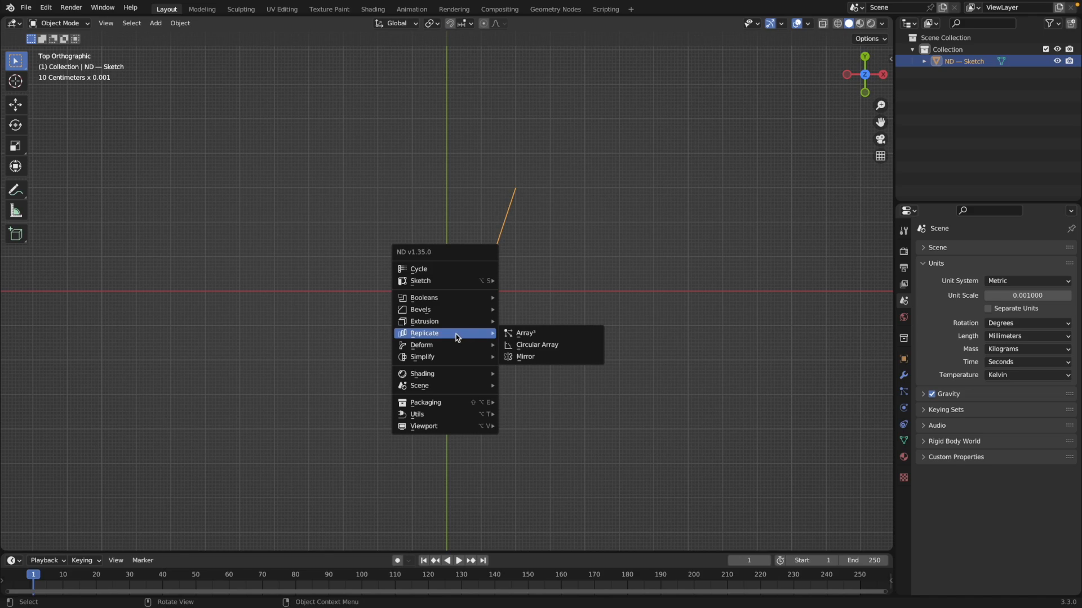
{"action": "left_click", "coordinate": [536, 356]}
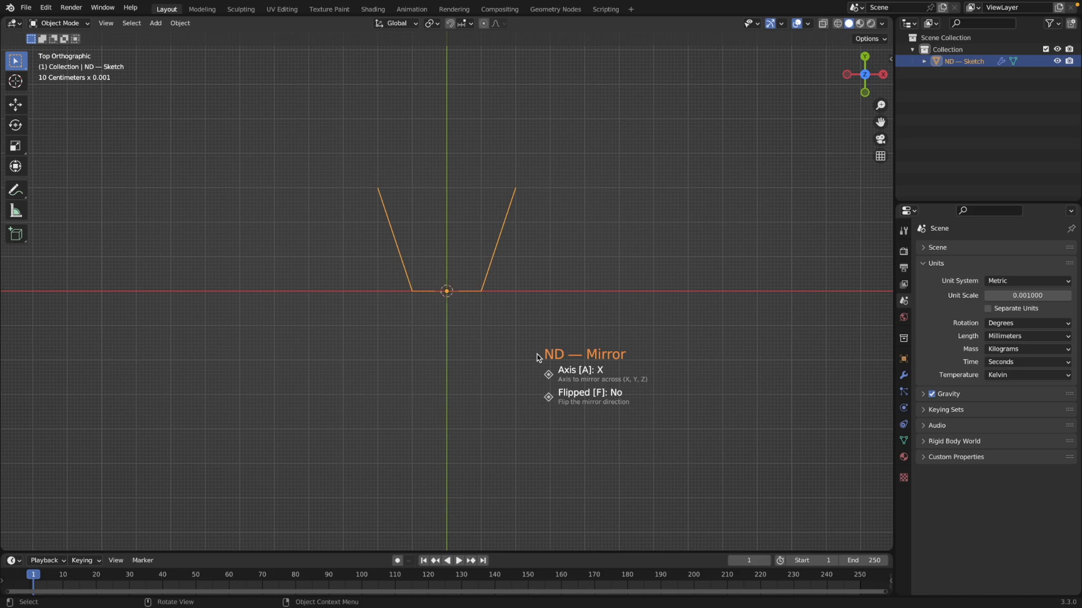
{"action": "key", "text": "Return"}
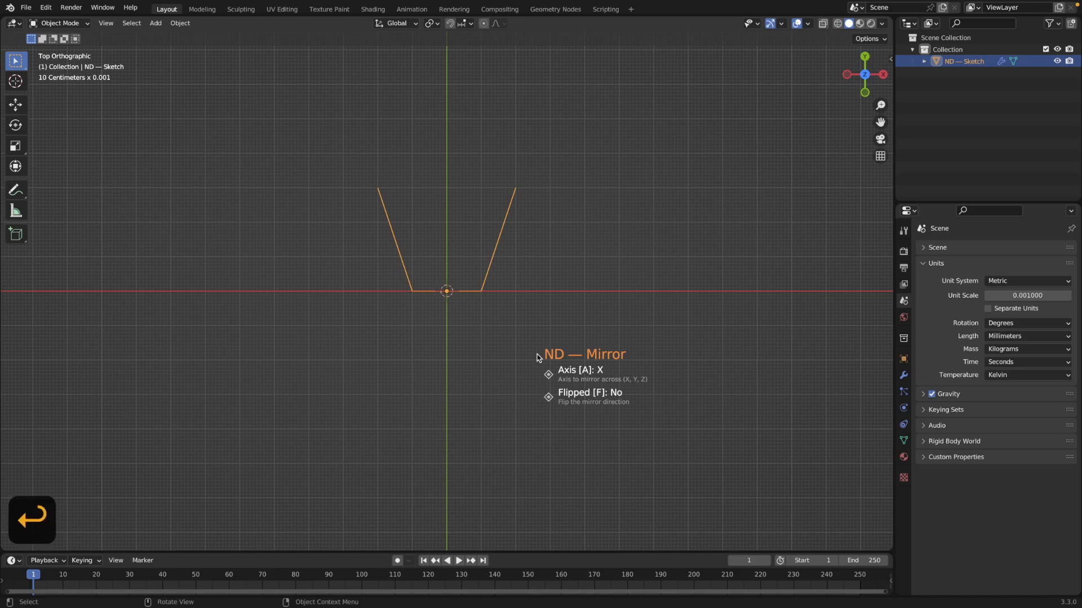
- Extrude the mirrored profile along the Z axis with ND Profile Extrude, using Positive weighting and zero offset
{"action": "middle_click_drag", "start_coordinate": [537, 353], "coordinate": [556, 333]}
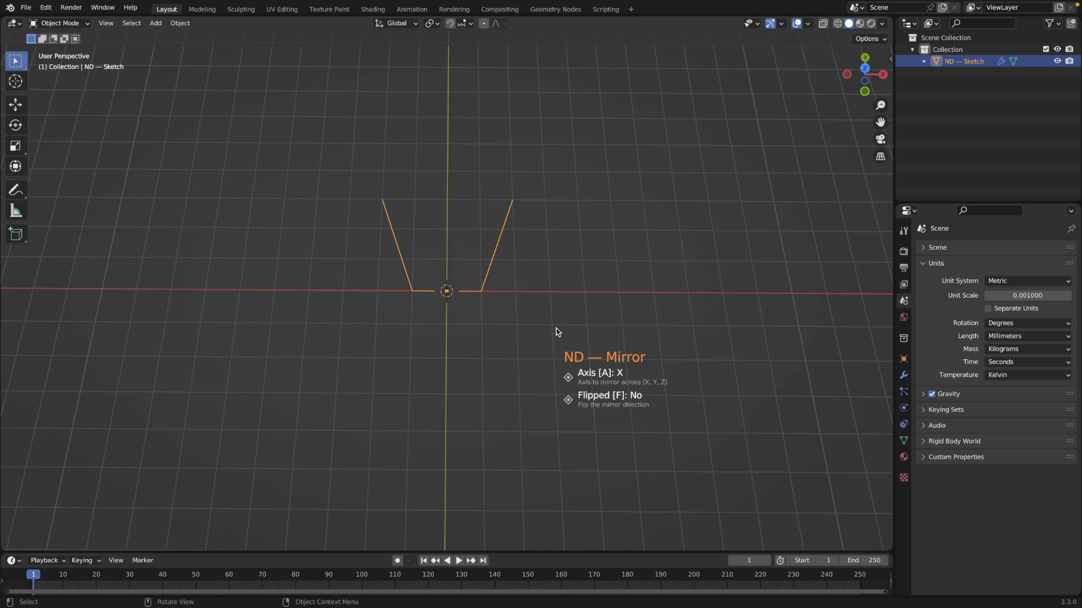
{"action": "key", "text": "shift+2"}
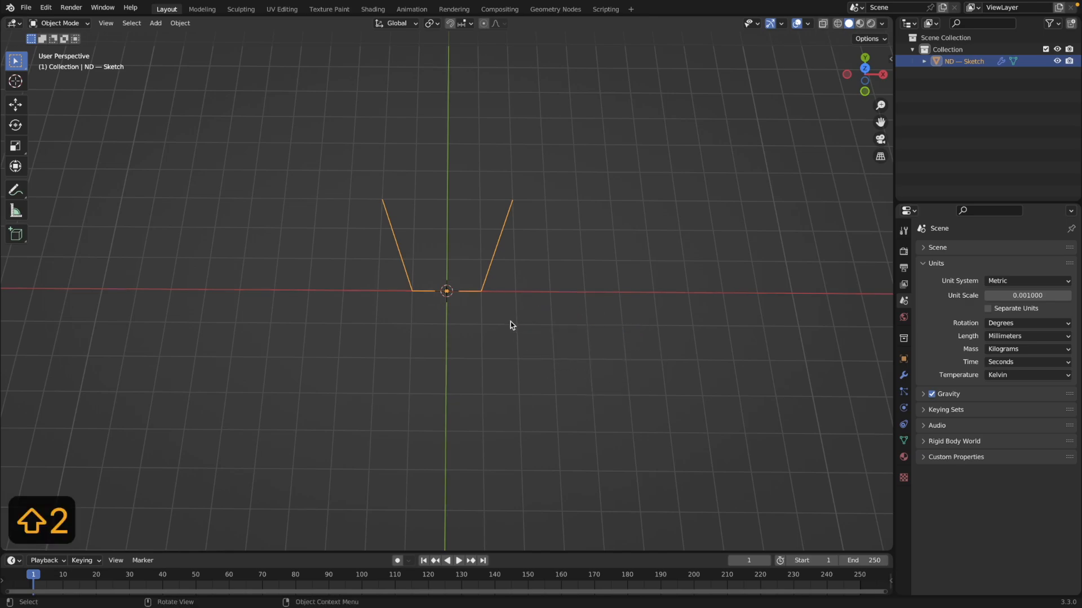
{"action": "key", "text": "shift+2"}
{"action": "mouse_move", "coordinate": [519, 311]}
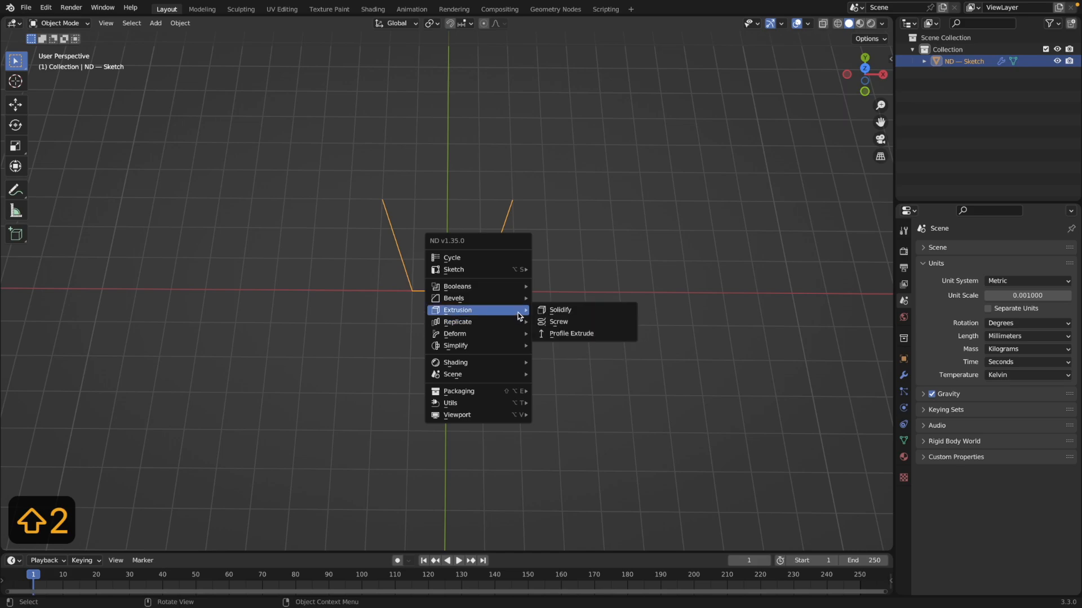
{"action": "left_click", "coordinate": [564, 332]}
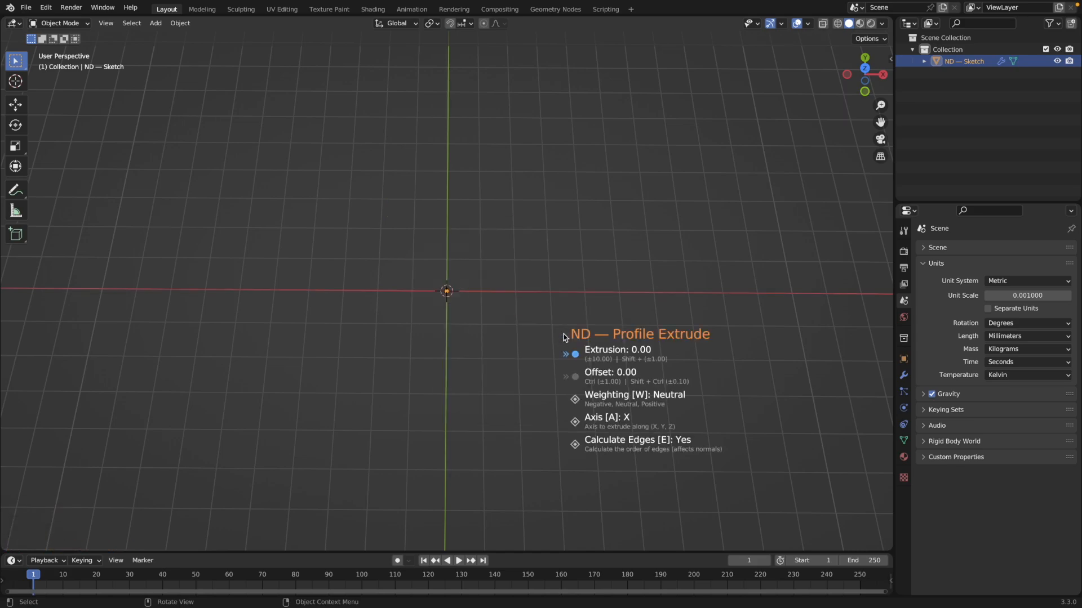
{"action": "key", "text": "a"}
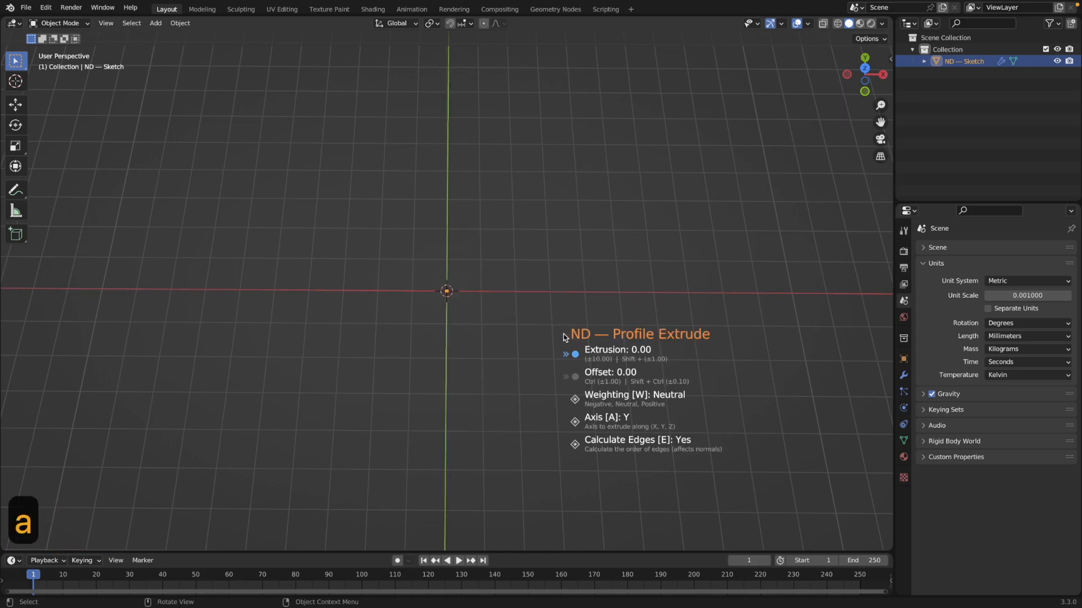
{"action": "key", "text": "a"}
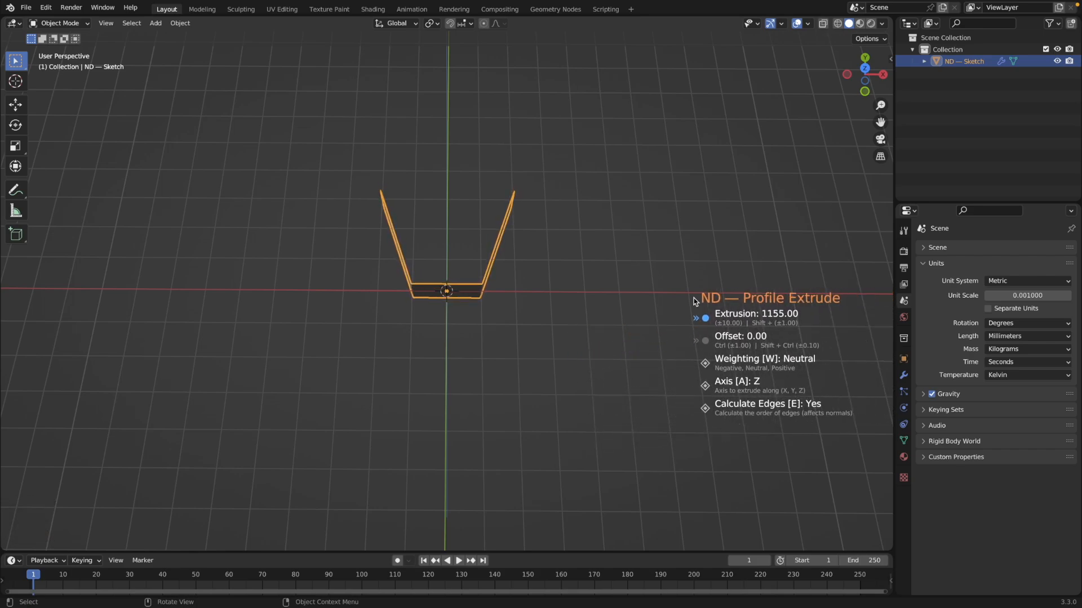
{"action": "key", "text": "w"}
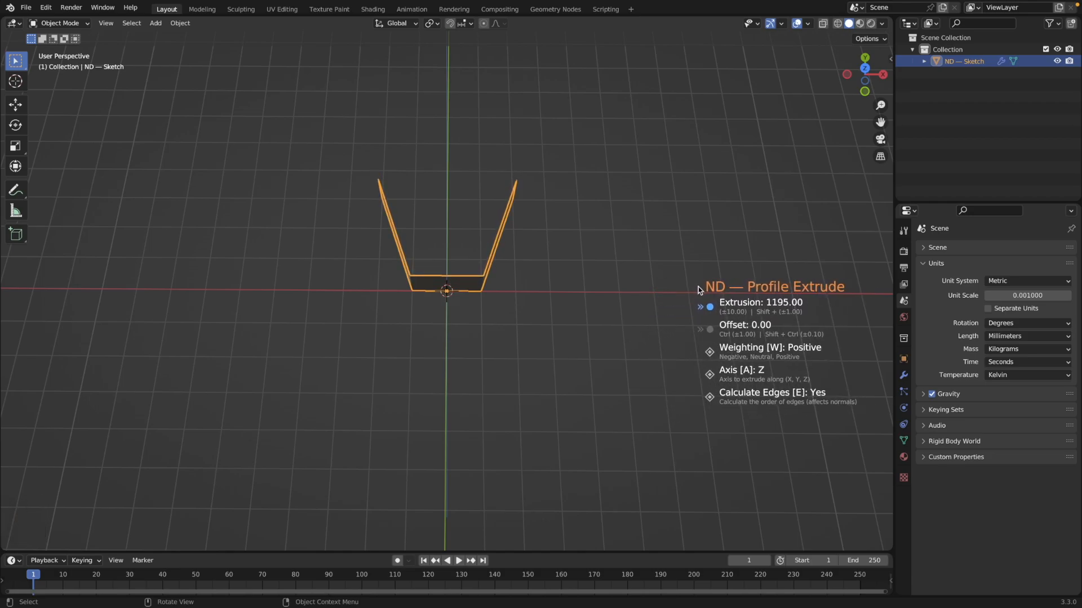
{"action": "left_click", "coordinate": [682, 288]}
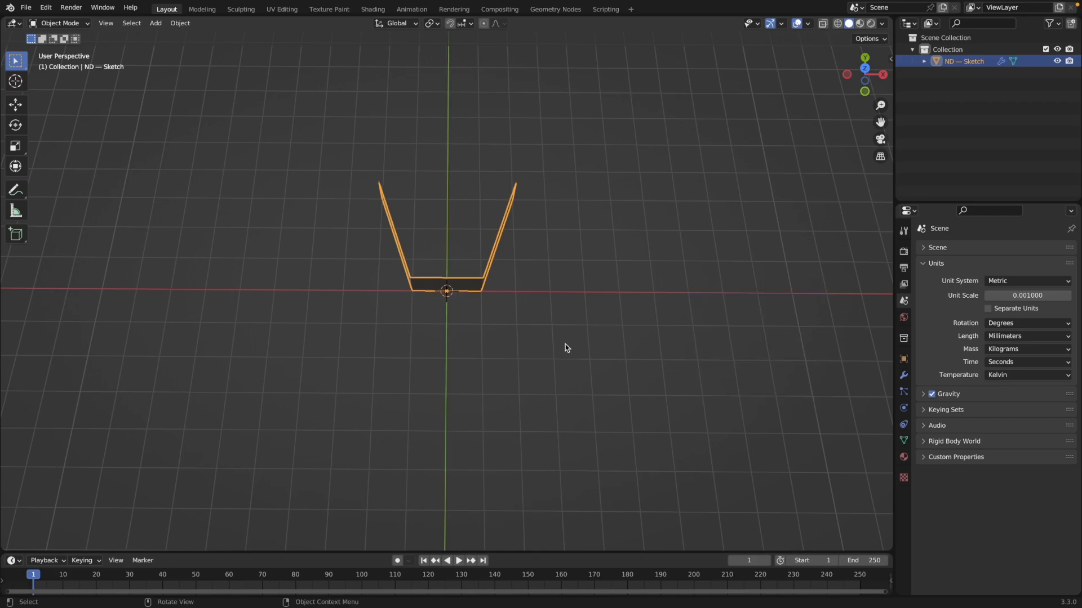
- Solidify the extruded mirrored profile with ND Solidify at 490.00 thickness, Negative weighting, zero offset and Simple mode
{"action": "mouse_move", "coordinate": [565, 344]}
{"action": "middle_mouse_down"}
{"action": "mouse_move", "coordinate": [514, 367]}
{"action": "mouse_move", "coordinate": [529, 366]}
{"action": "middle_mouse_up"}
{"action": "key", "text": "shift+2"}
{"action": "mouse_move", "coordinate": [530, 369]}
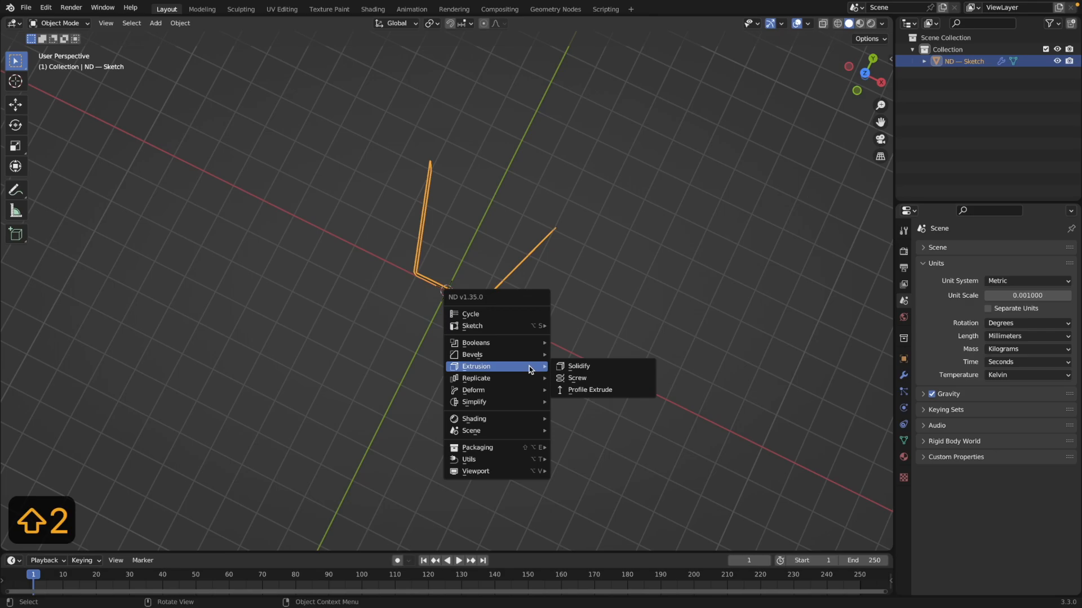
{"action": "left_click", "coordinate": [561, 366]}
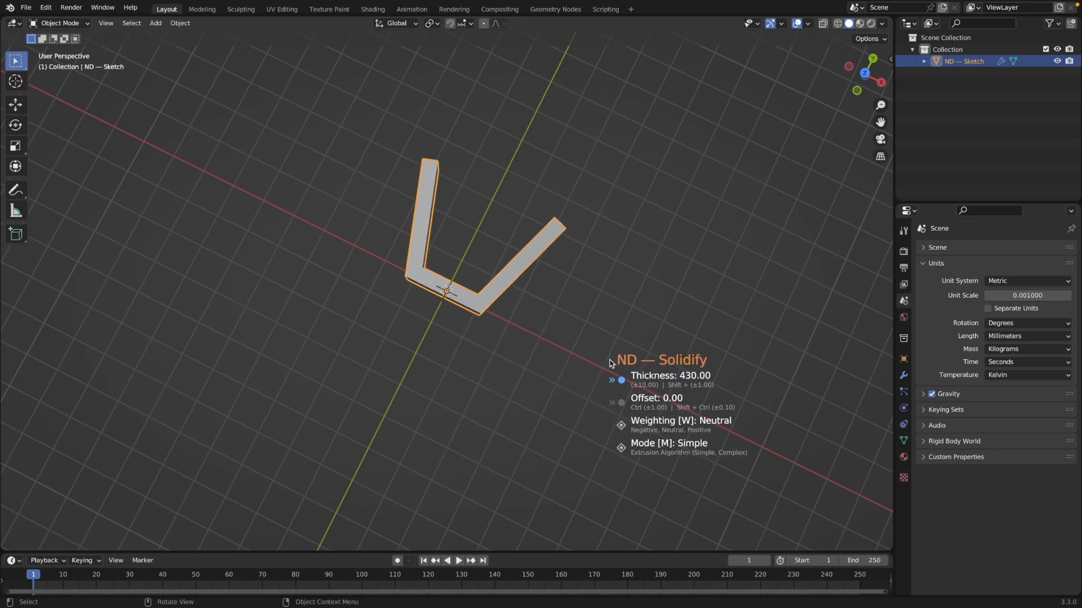
{"action": "key", "text": "w"}
{"action": "key", "text": "w"}
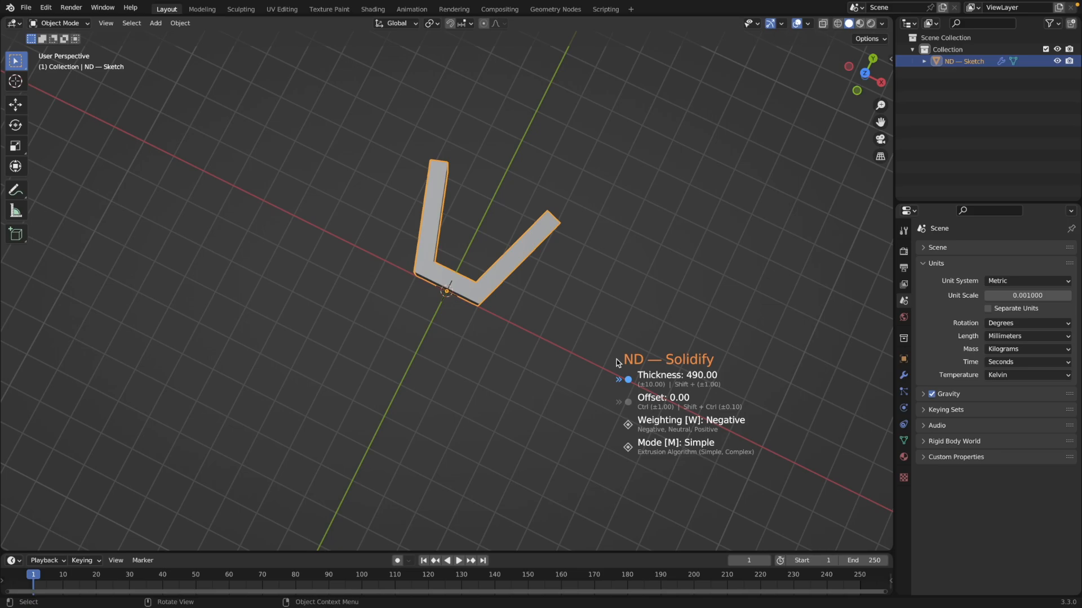
{"action": "left_click", "coordinate": [616, 359]}
- Recall ND Profile Extrude on the solidified profile and lower its extrusion along Z, keeping Positive weighting and zero offset
{"action": "middle_click_drag", "start_coordinate": [552, 374], "coordinate": [494, 297]}
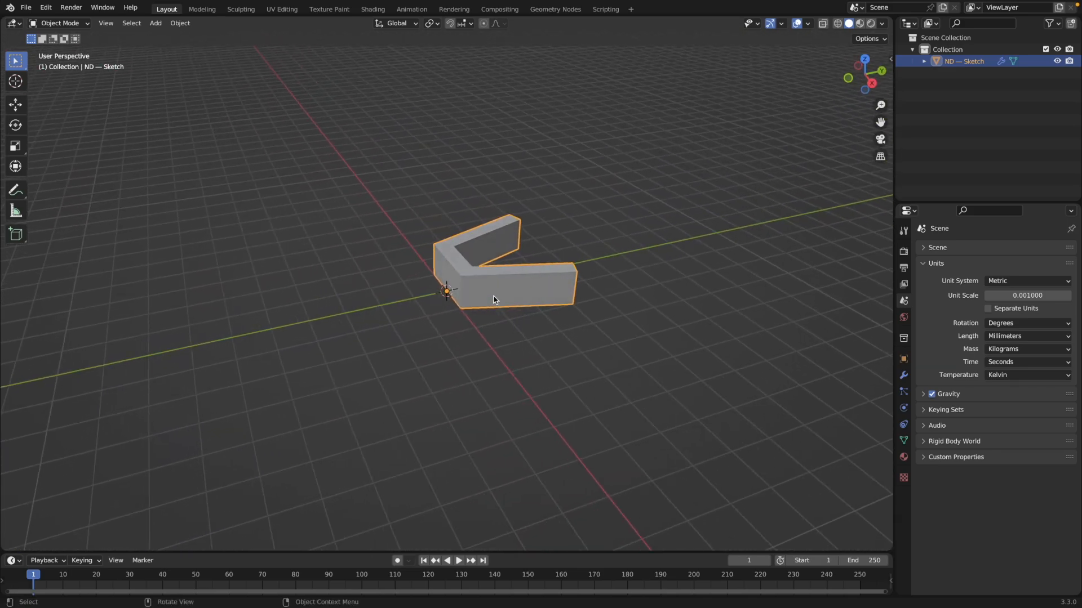
{"action": "key", "text": "shift+2"}
{"action": "mouse_move", "coordinate": [490, 280]}
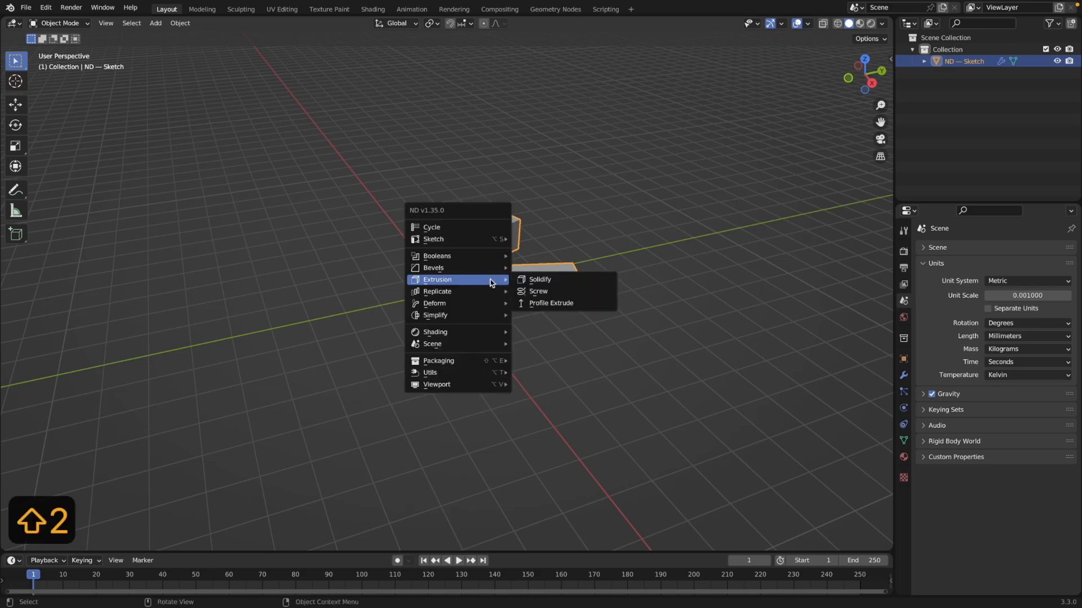
{"action": "left_click", "coordinate": [550, 304]}
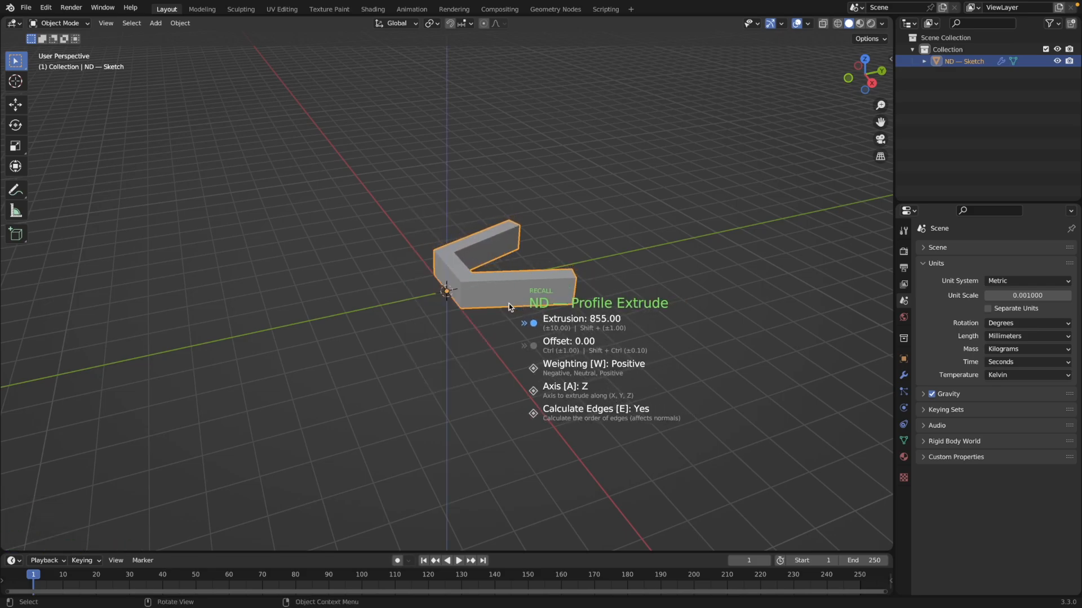
{"action": "left_click", "coordinate": [493, 307]}
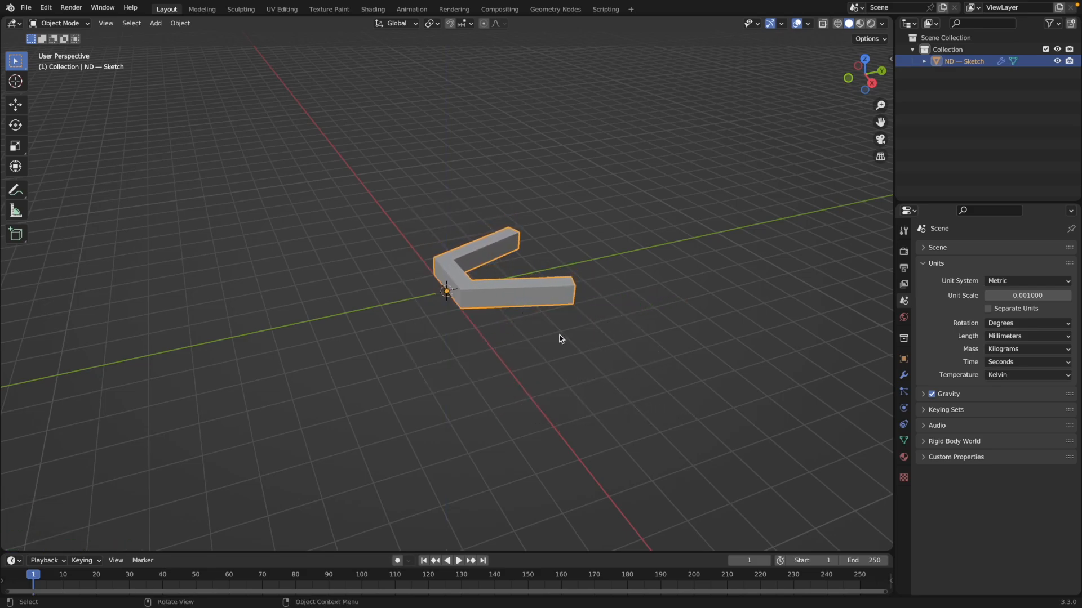
- Deselect the extruded frame and start a new ND Single Vertex sketch in the right orthographic view with X-ray on
{"action": "middle_click_drag", "start_coordinate": [581, 361], "coordinate": [544, 424]}
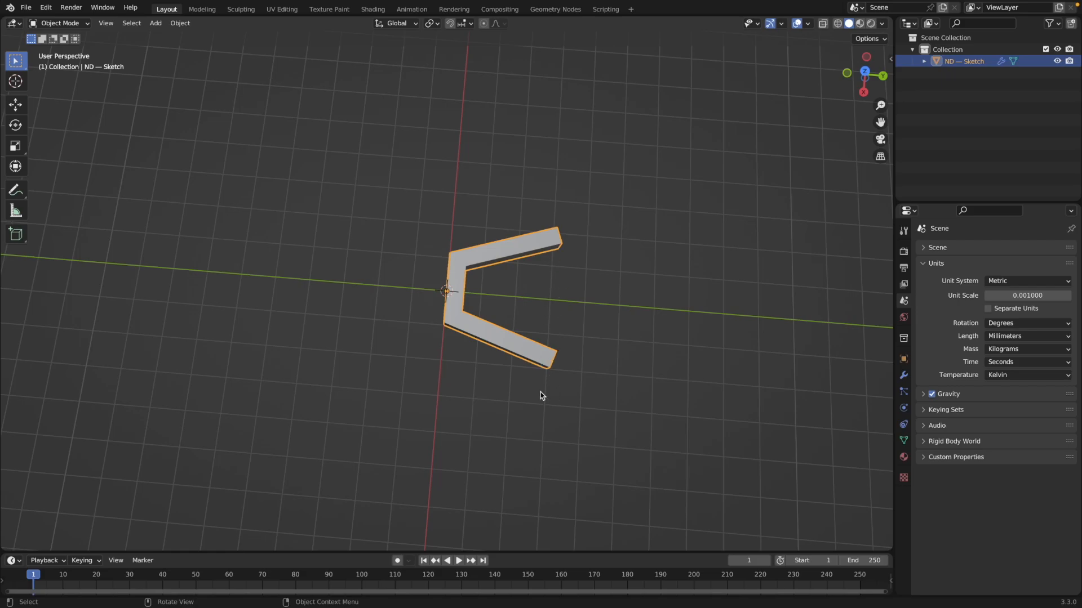
{"action": "middle_click_drag", "start_coordinate": [607, 366], "coordinate": [623, 318]}
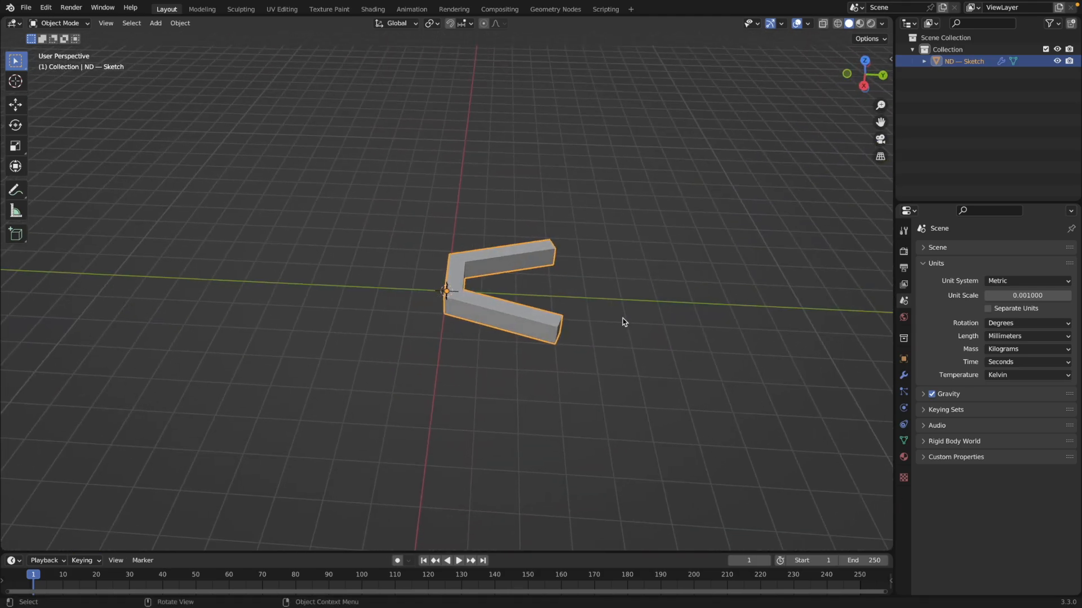
{"action": "key", "text": "KP_3"}
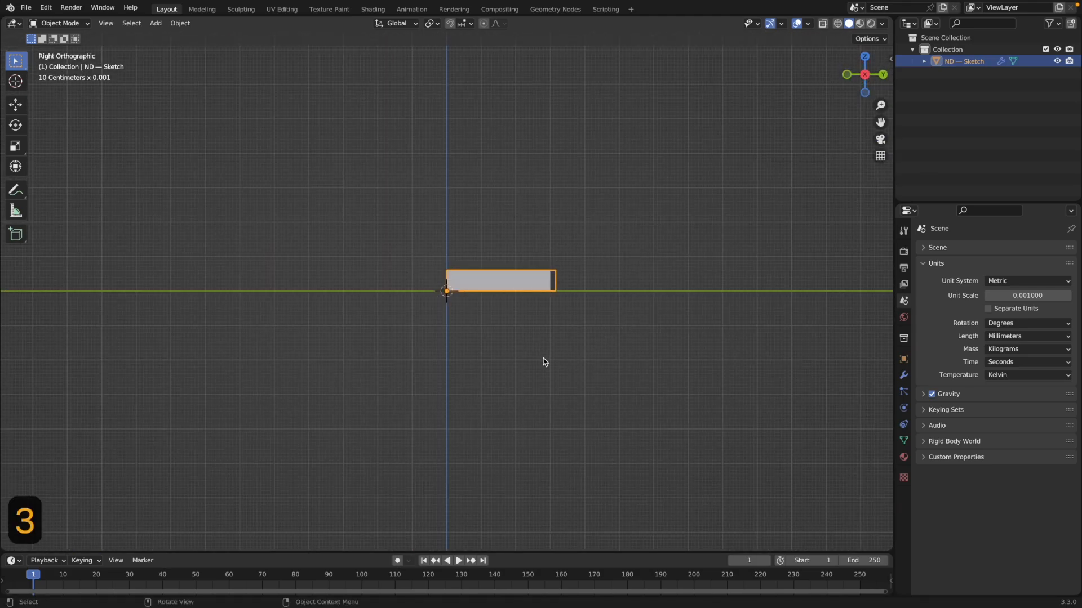
{"action": "key", "text": "alt+z"}
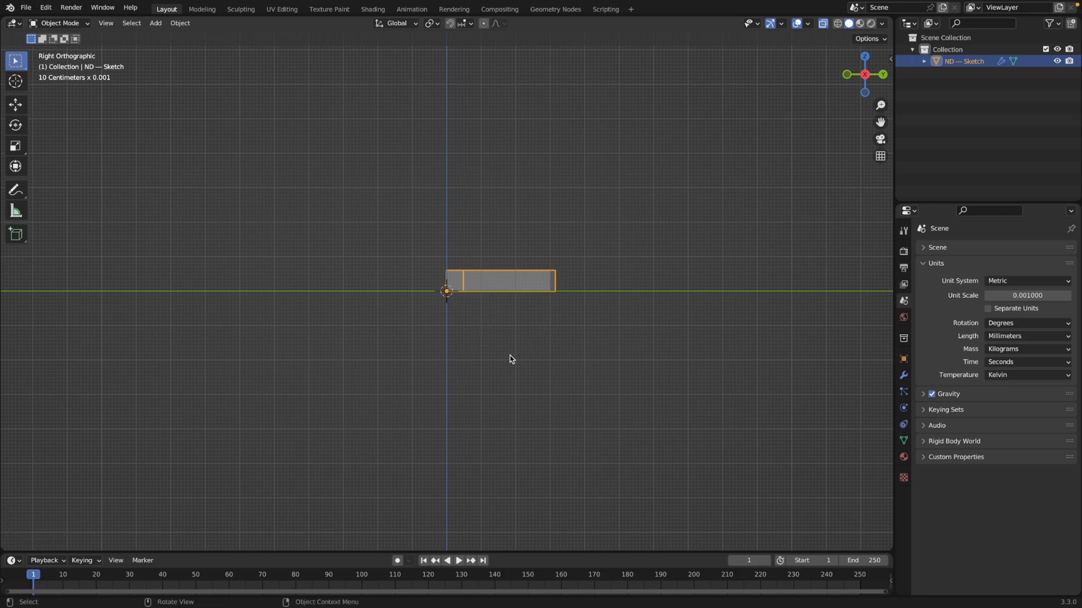
{"action": "left_click", "coordinate": [498, 366]}
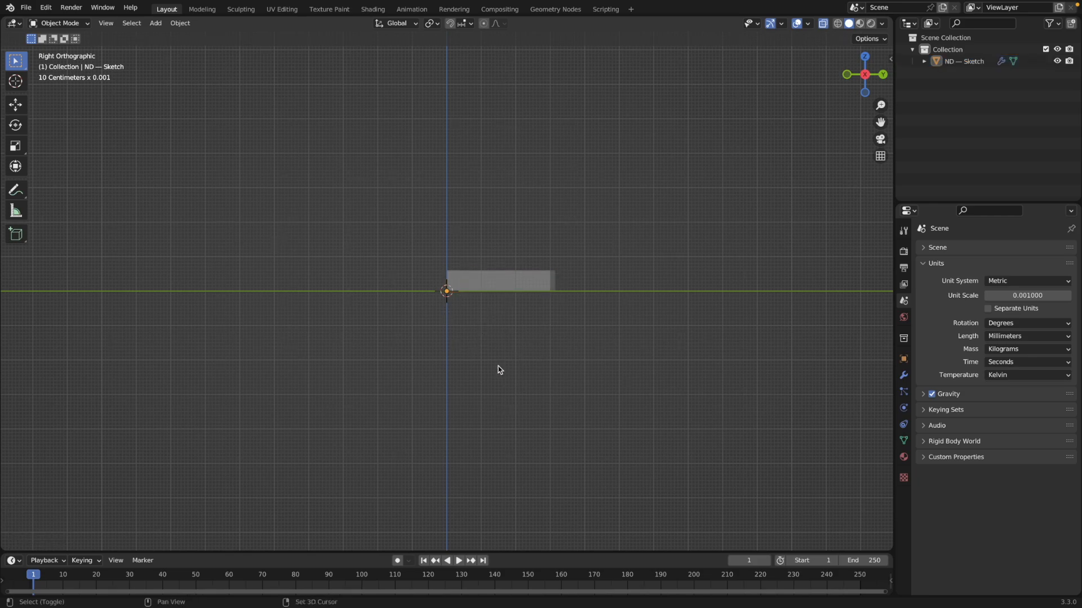
{"action": "key", "text": "shift+2"}
{"action": "mouse_move", "coordinate": [496, 325]}
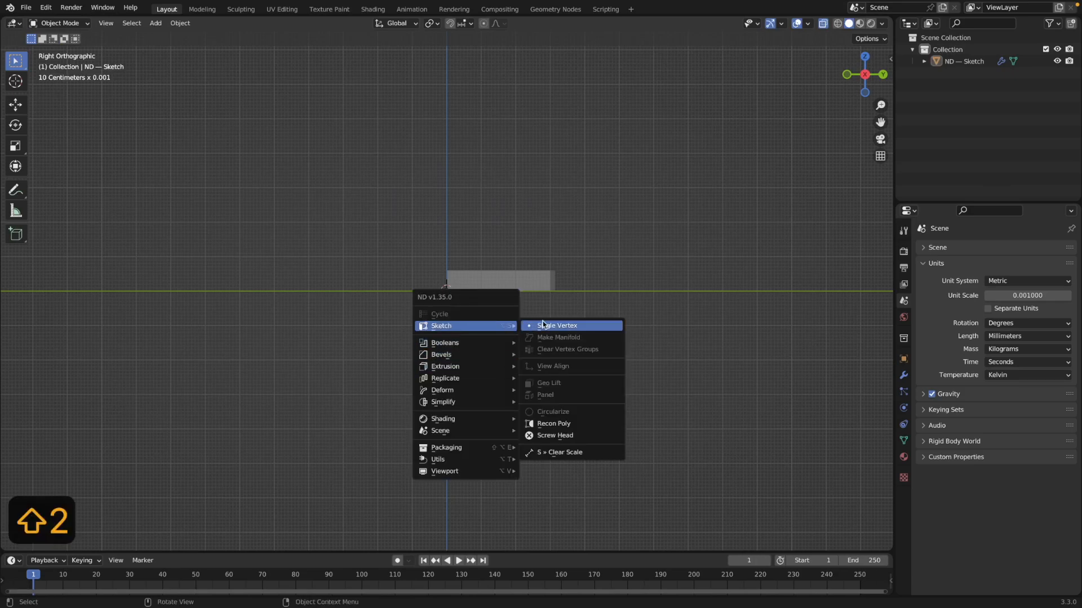
{"action": "left_click", "coordinate": [556, 325]}
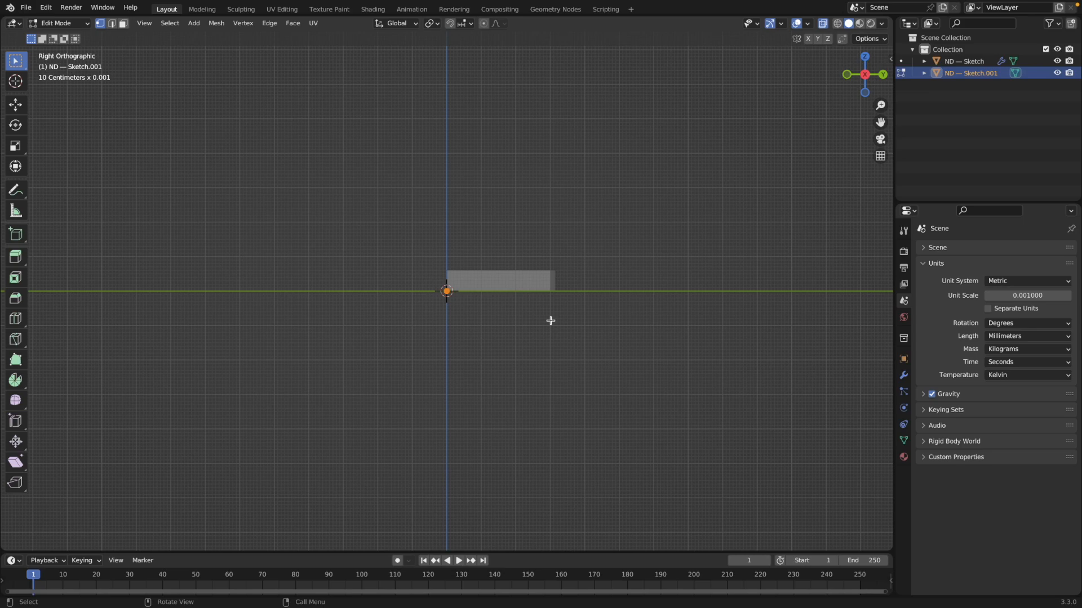
- Move the sketch vertex about 0.21 mm along Y and extrude it diagonally about 0.8 mm in Y and 0.5 mm in Z
{"action": "key", "text": "g"}
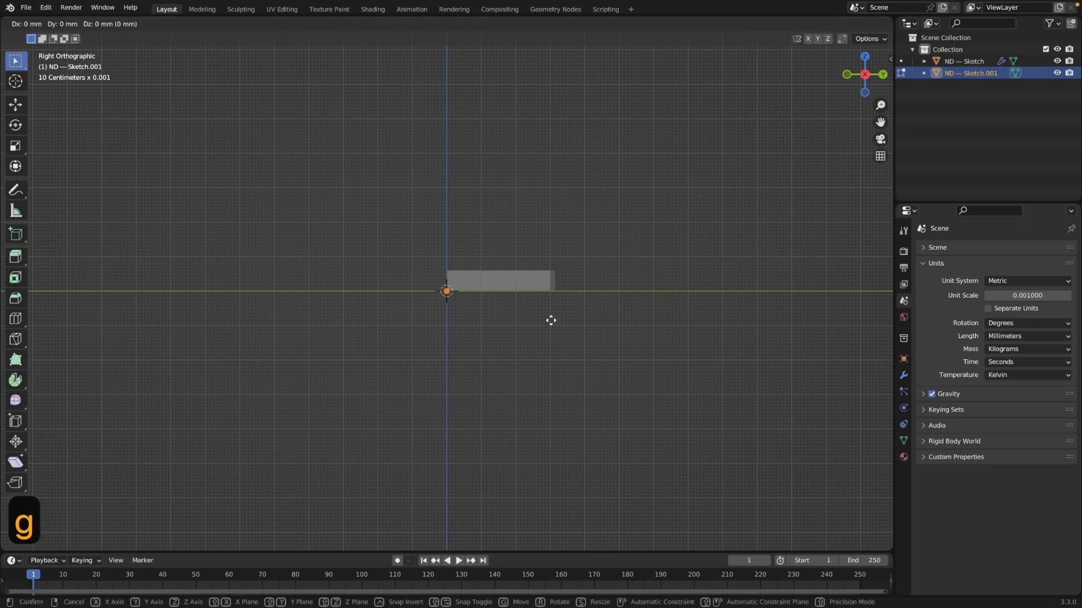
{"action": "key", "text": "y"}
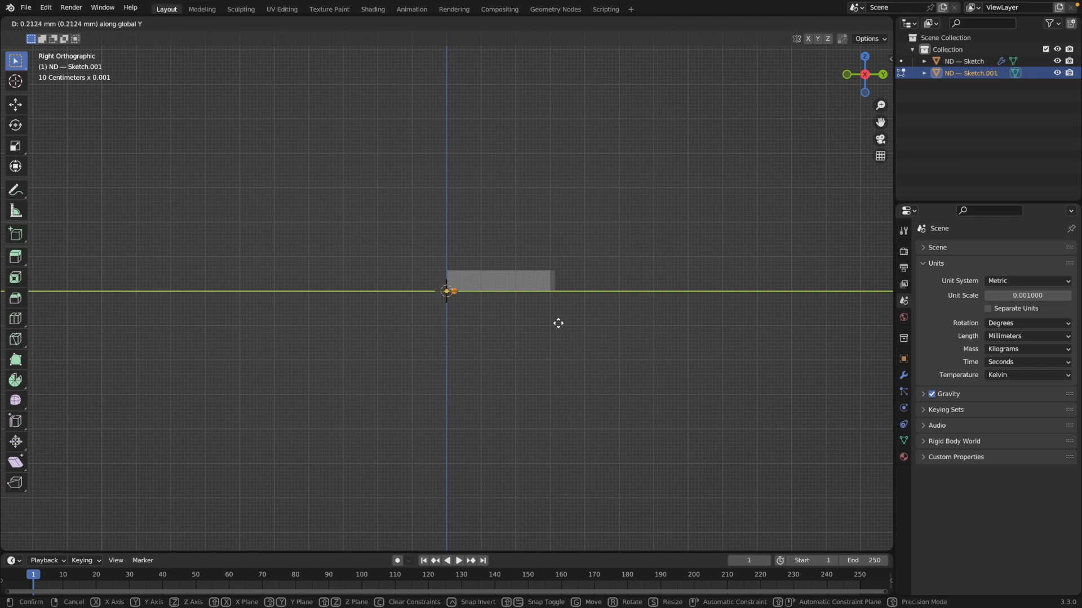
{"action": "left_click", "coordinate": [557, 323]}
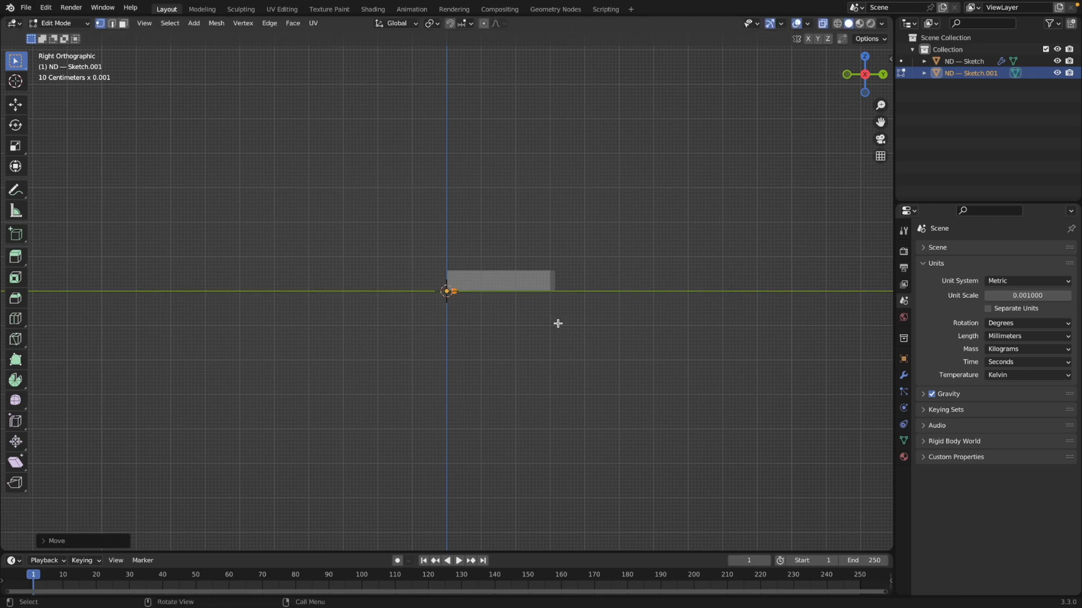
{"action": "key", "text": "e"}
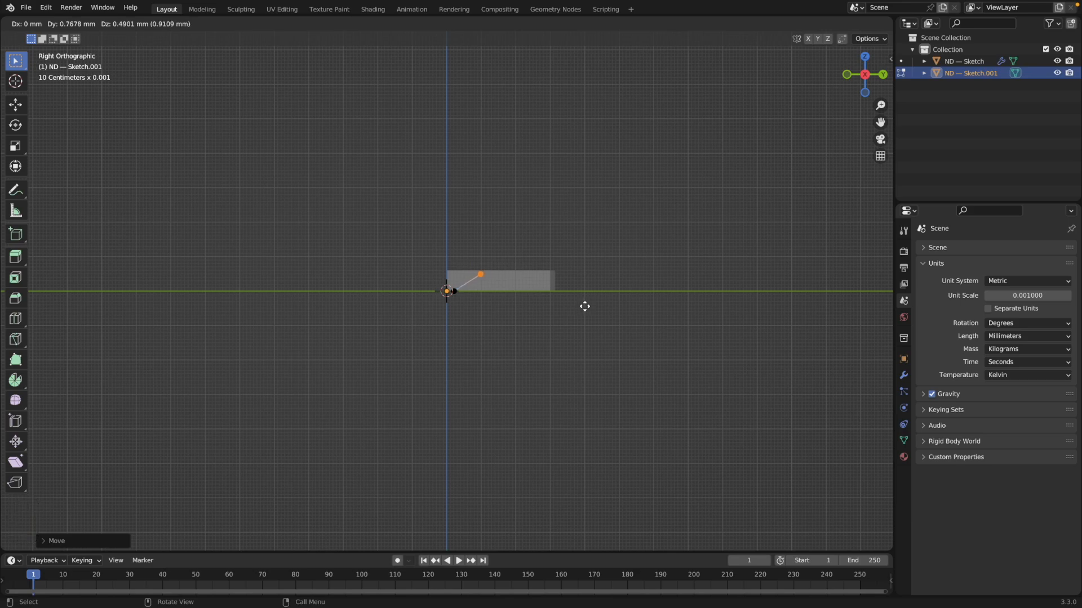
{"action": "left_click", "coordinate": [587, 307]}
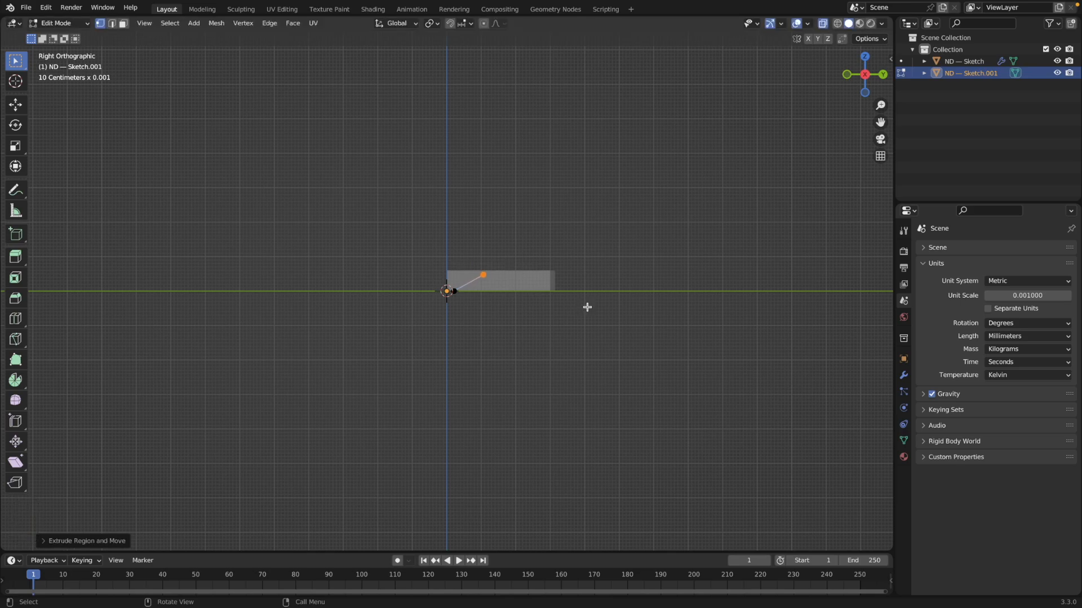
- Extrude the end vertex about 0.25 mm along Y and diagonally back down to the baseline, and close the outline with ND Make Manifold
{"action": "key", "text": "e"}
{"action": "key", "text": "y"}
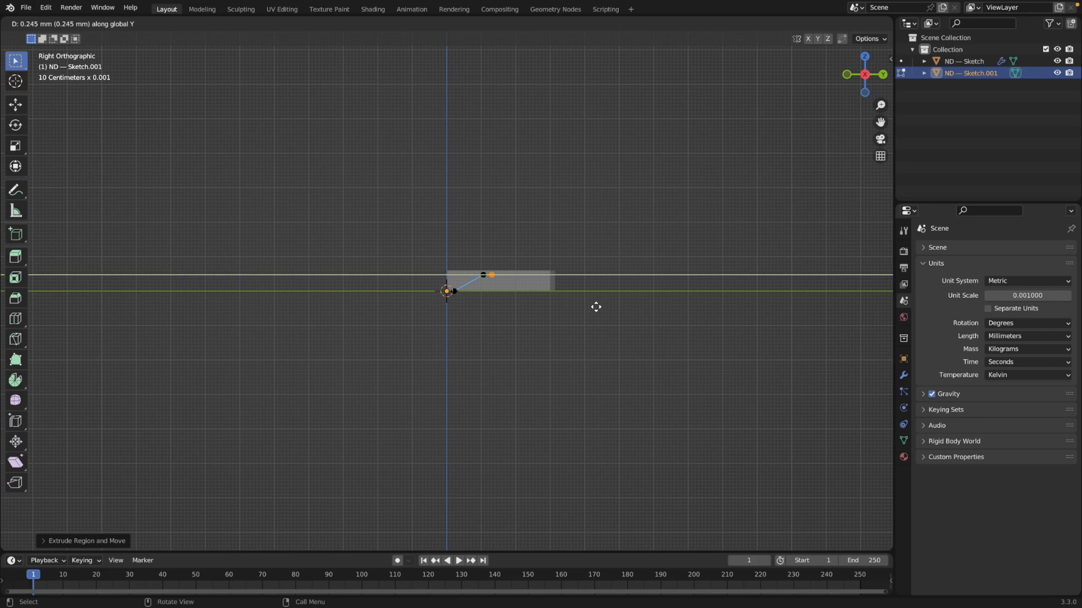
{"action": "left_click", "coordinate": [595, 307]}
{"action": "key", "text": "e"}
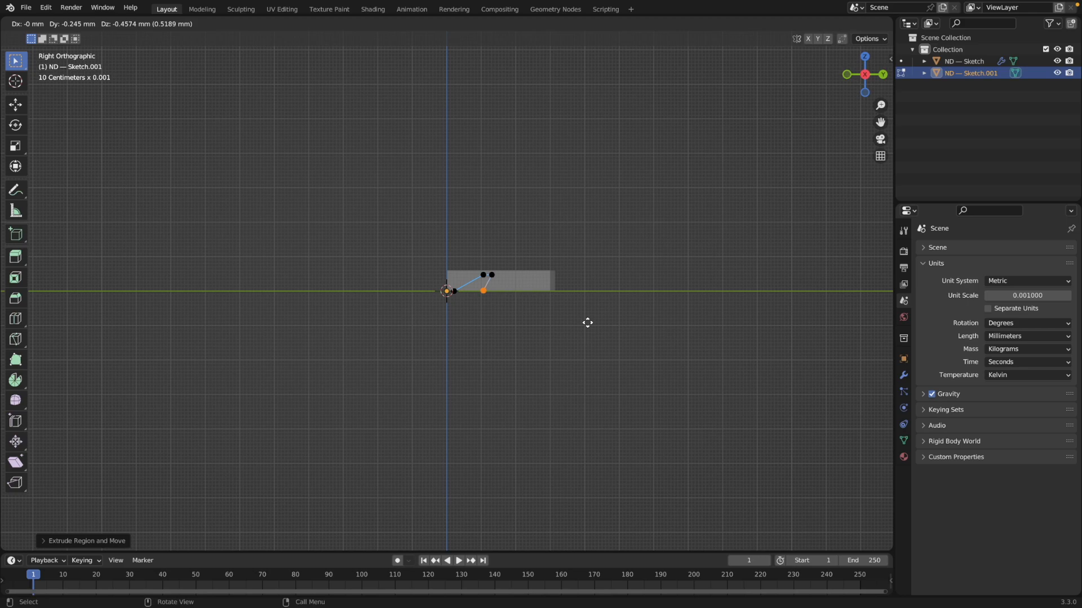
{"action": "left_click", "coordinate": [587, 323]}
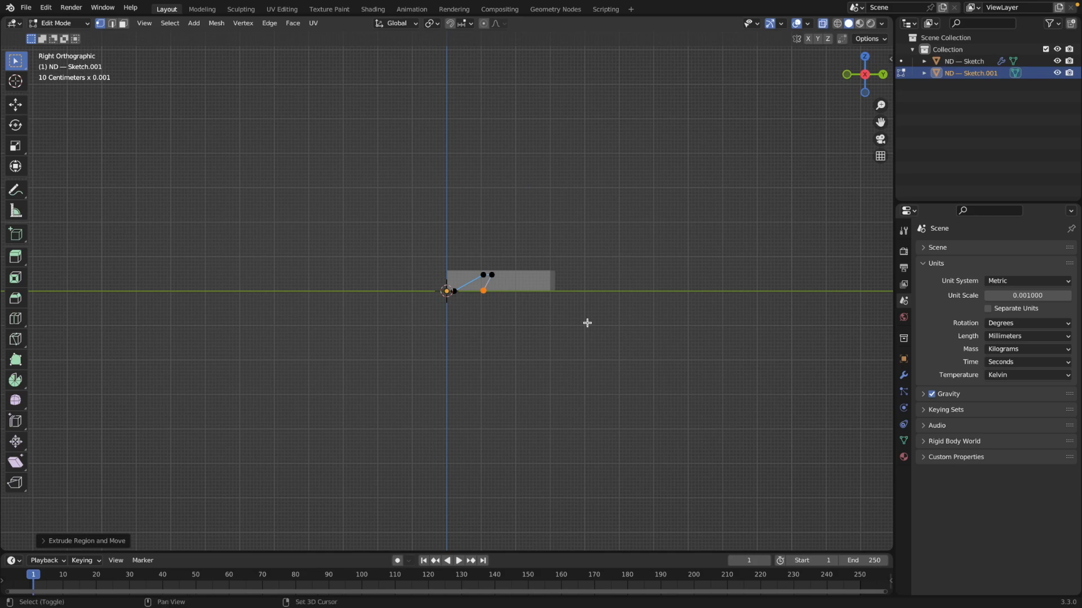
{"action": "right_click", "coordinate": [587, 323]}
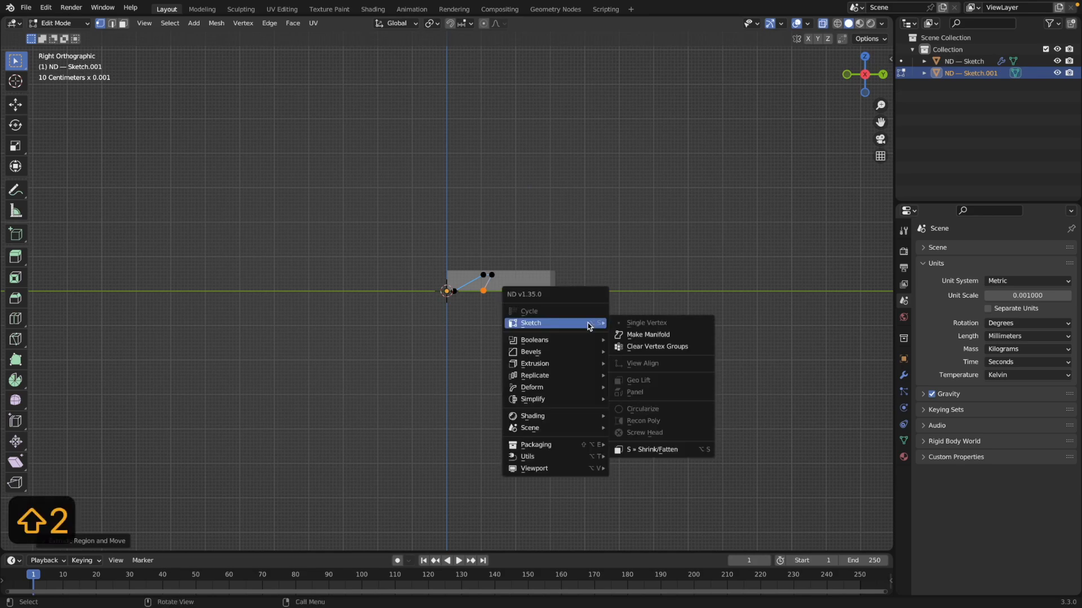
{"action": "left_click", "coordinate": [618, 335]}
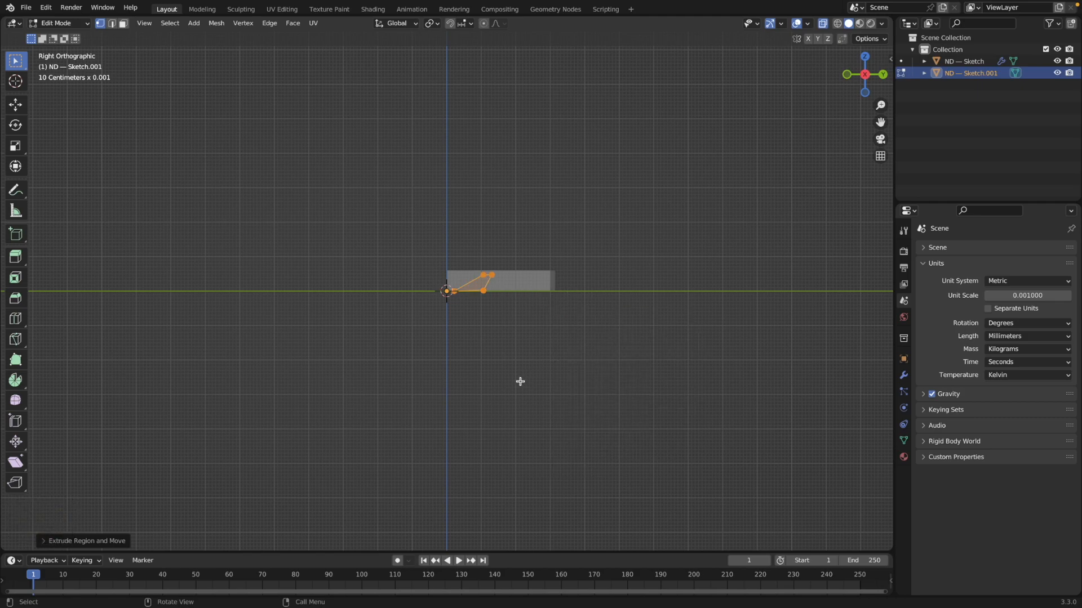
- Return to Object Mode and thicken the slanted profile with ND Solidify until it extends past both sides of the frame's base
{"action": "middle_click_drag", "start_coordinate": [520, 382], "coordinate": [606, 465]}
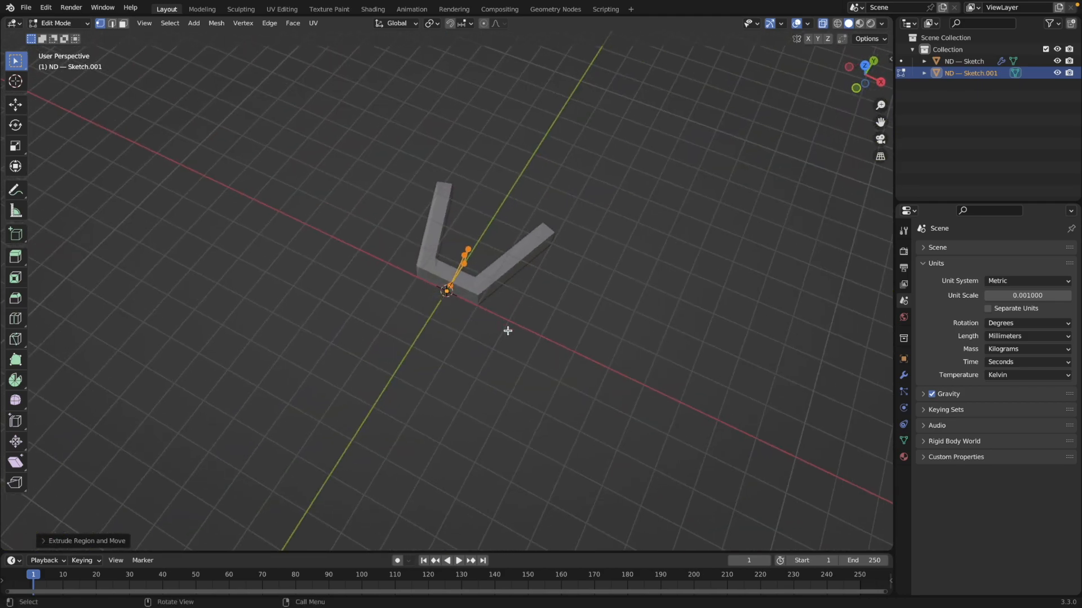
{"action": "key", "text": "Tab"}
{"action": "key", "text": "shift+2"}
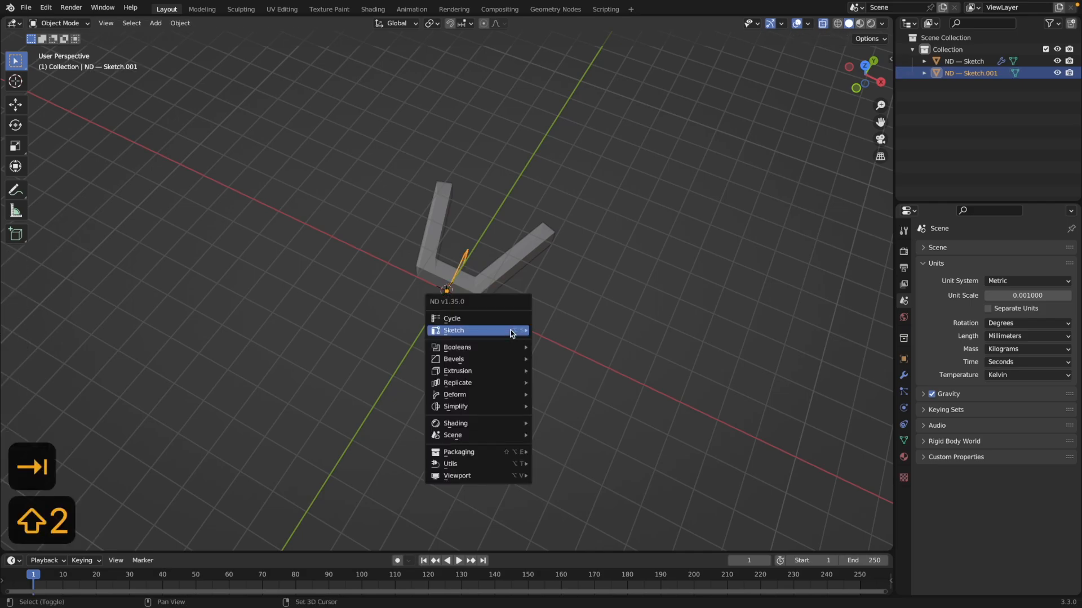
{"action": "mouse_move", "coordinate": [514, 371]}
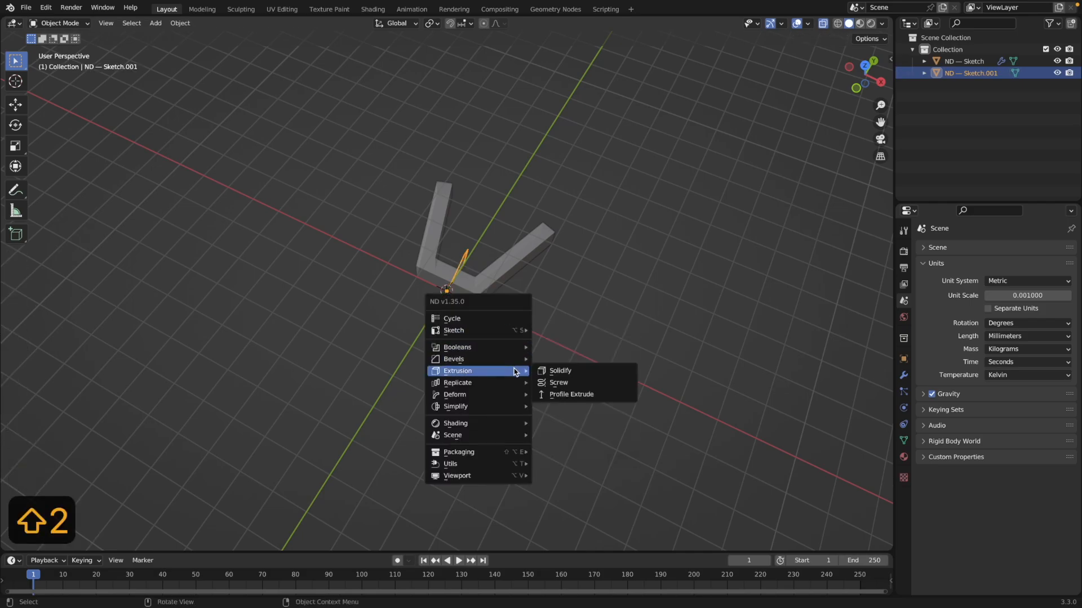
{"action": "left_click", "coordinate": [559, 370]}
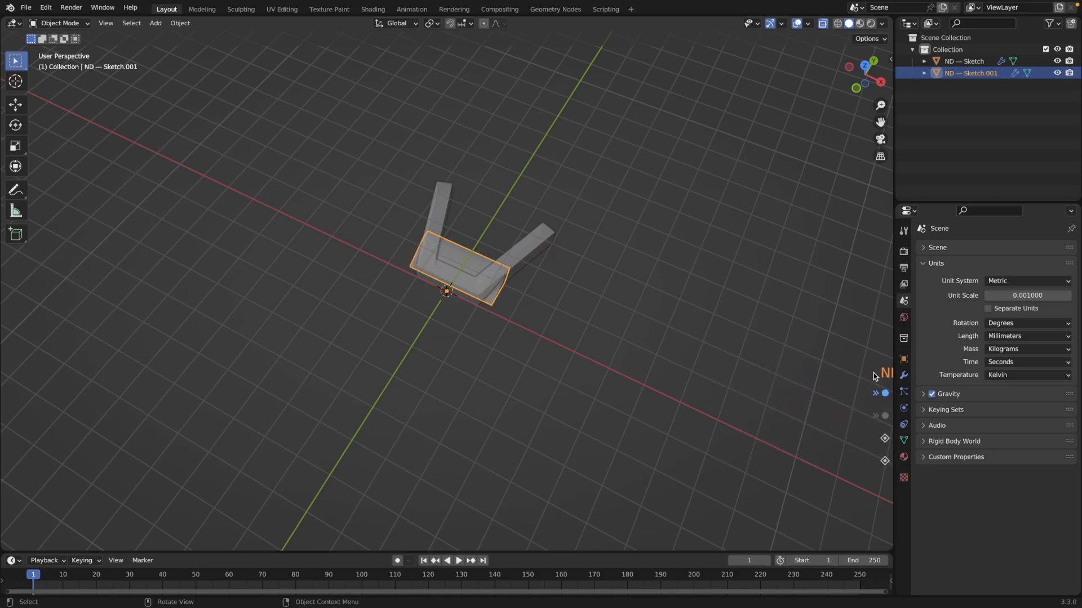
{"action": "left_click", "coordinate": [141, 390]}
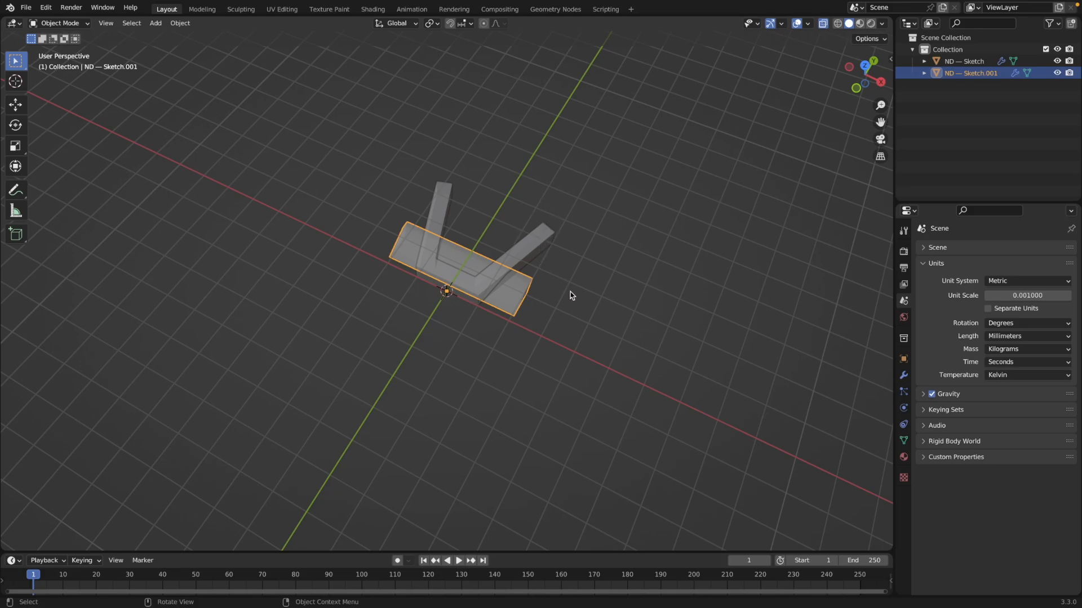
- Turn X-ray off and array the slanted block along Y with ND Array³, using a count of 3 and an offset of 0.80
{"action": "key", "text": "alt+z"}
{"action": "middle_click_drag", "start_coordinate": [582, 348], "coordinate": [495, 284]}
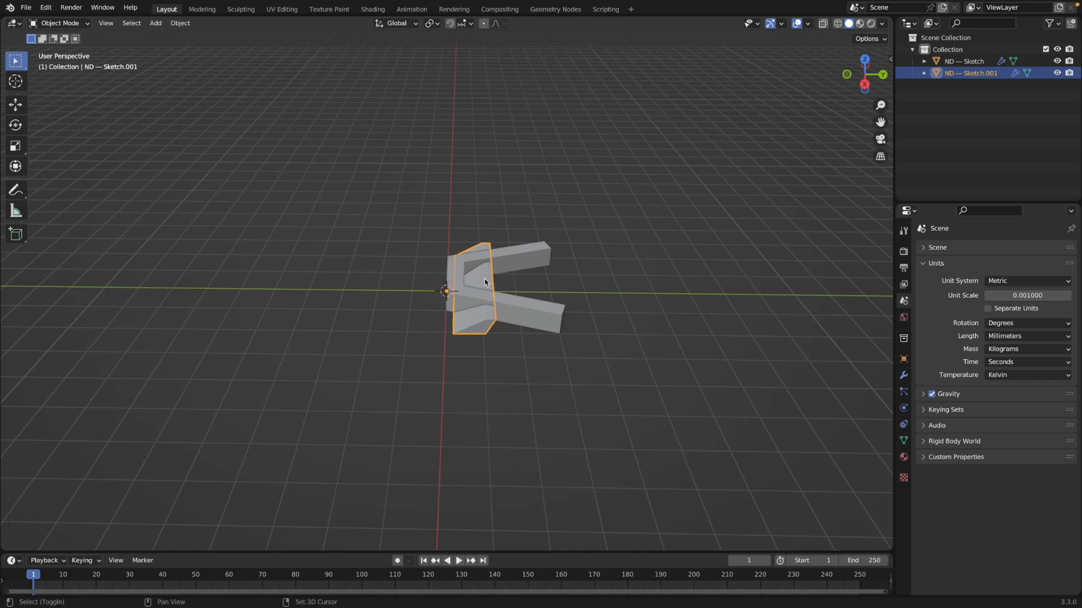
{"action": "key", "text": "shift+2"}
{"action": "mouse_move", "coordinate": [482, 291]}
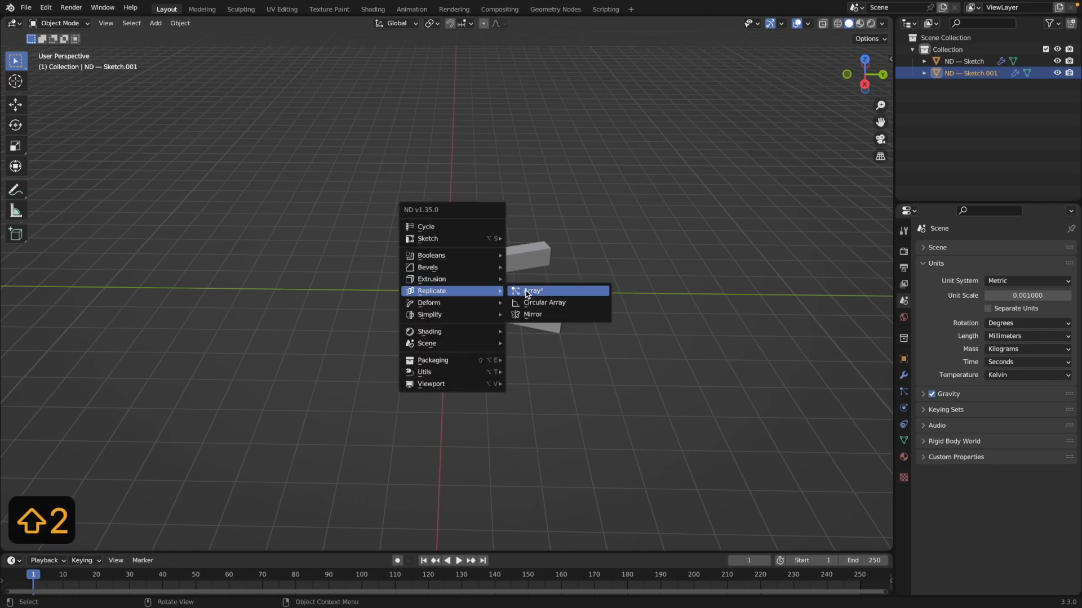
{"action": "left_click", "coordinate": [525, 290]}
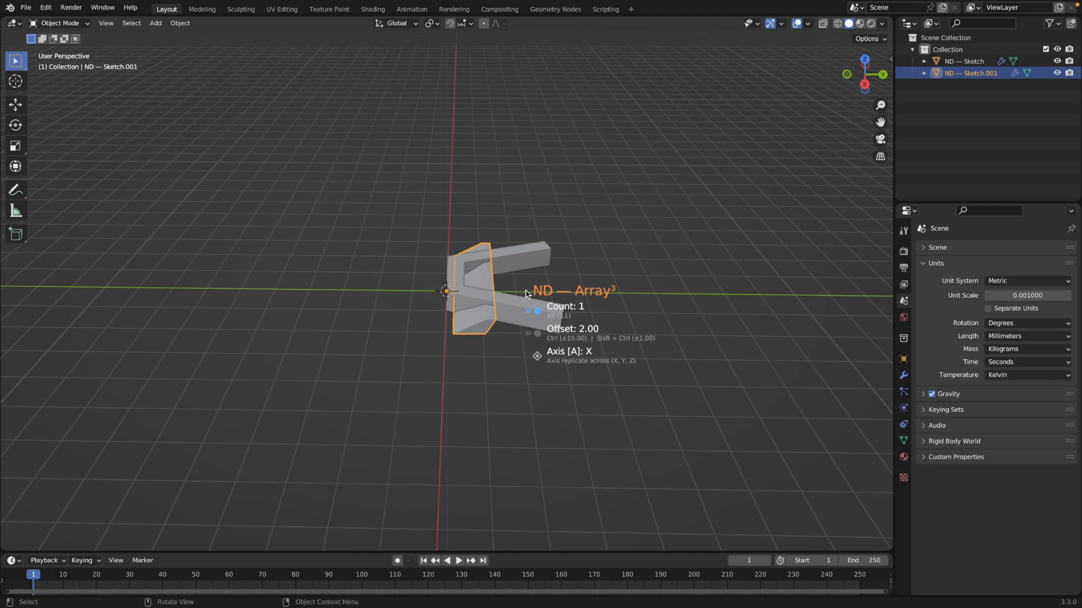
{"action": "key", "text": "a"}
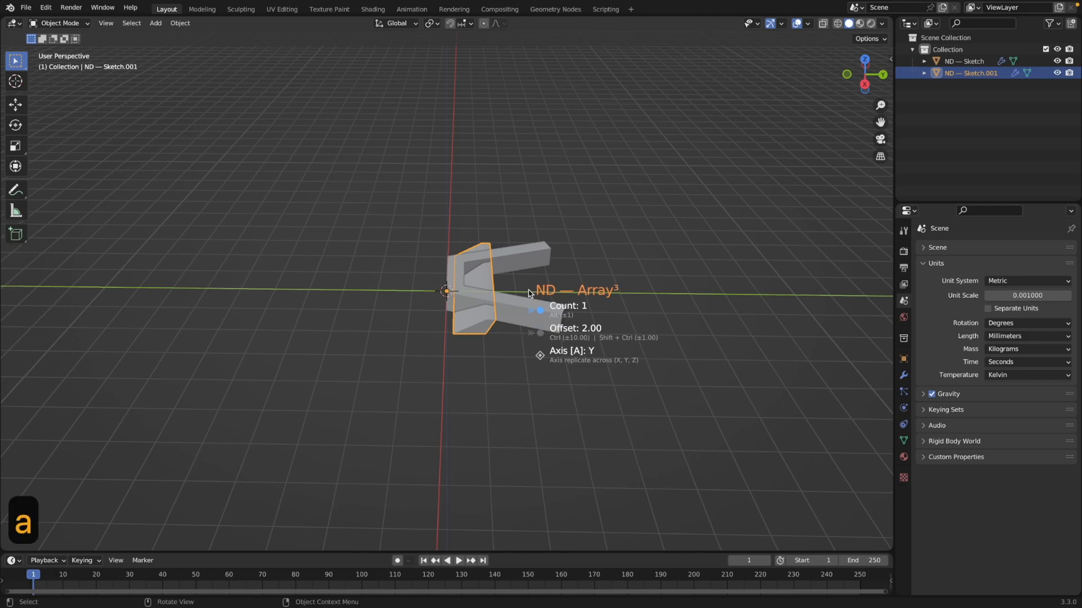
{"action": "scroll", "coordinate": [584, 293], "scroll_direction": "up", "scroll_amount": 3}
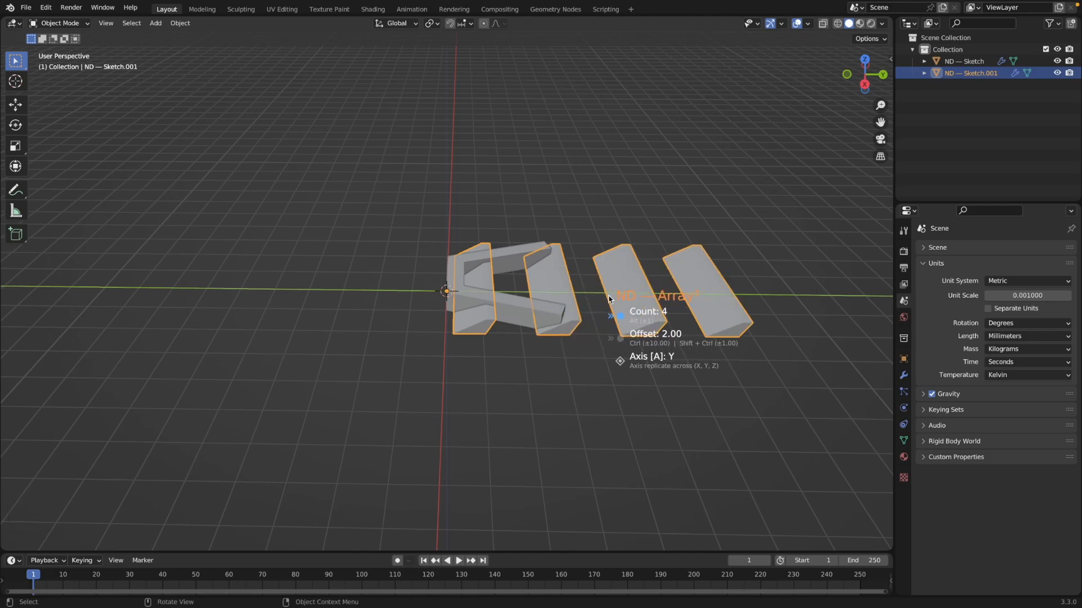
{"action": "scroll", "coordinate": [595, 299], "scroll_direction": "down", "scroll_amount": 1}
{"action": "key", "text": "ctrl"}
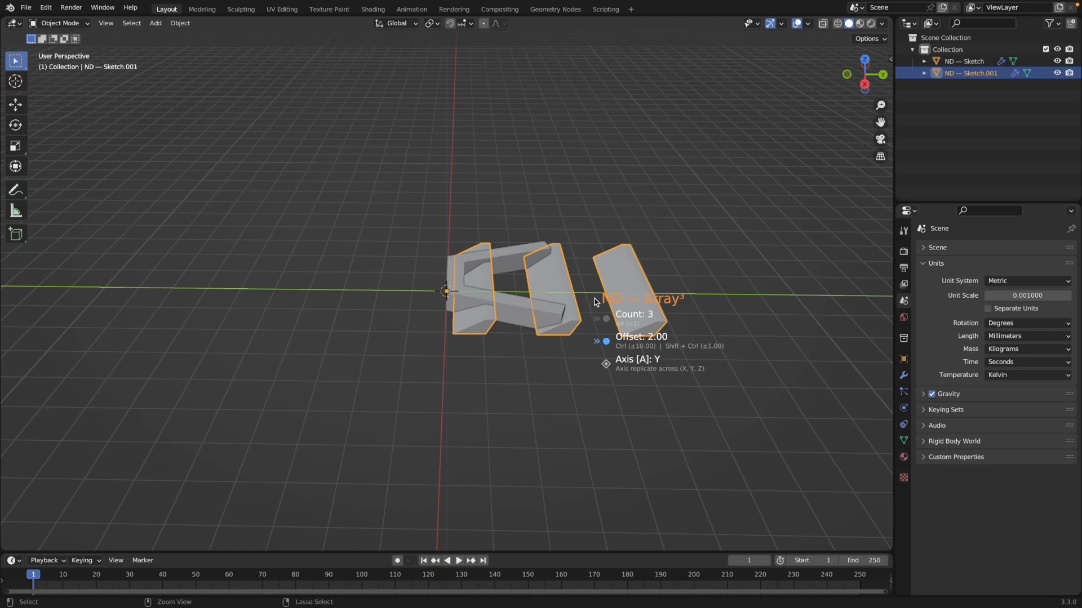
{"action": "left_click", "coordinate": [460, 312]}
- Recall ND Array³ on the slanted blocks and reduce their Y offset to 0.68
{"action": "mouse_move", "coordinate": [582, 342]}
{"action": "middle_mouse_down"}
{"action": "mouse_move", "coordinate": [511, 336]}
{"action": "mouse_move", "coordinate": [585, 353]}
{"action": "middle_mouse_up"}
{"action": "key", "text": "shift+2"}
{"action": "mouse_move", "coordinate": [585, 354]}
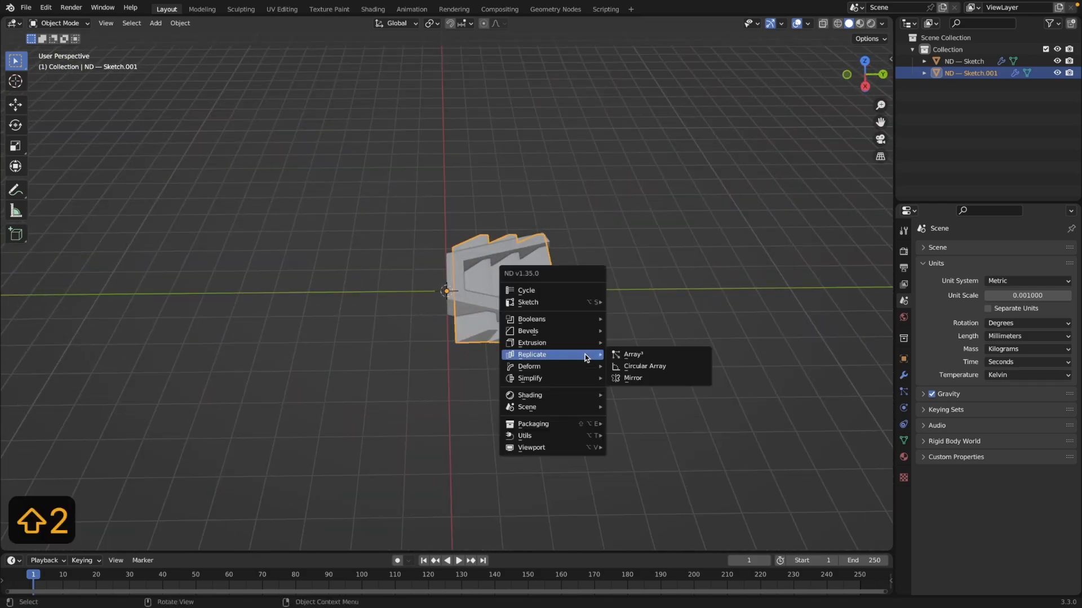
{"action": "left_click", "coordinate": [619, 353]}
{"action": "key", "text": "a"}
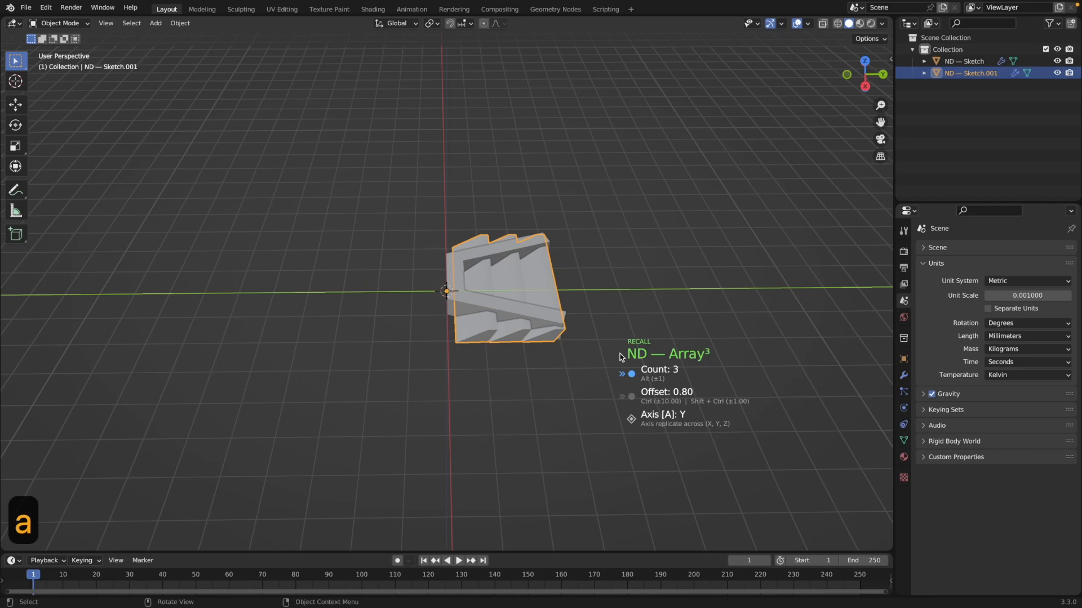
{"action": "key", "text": "ctrl"}
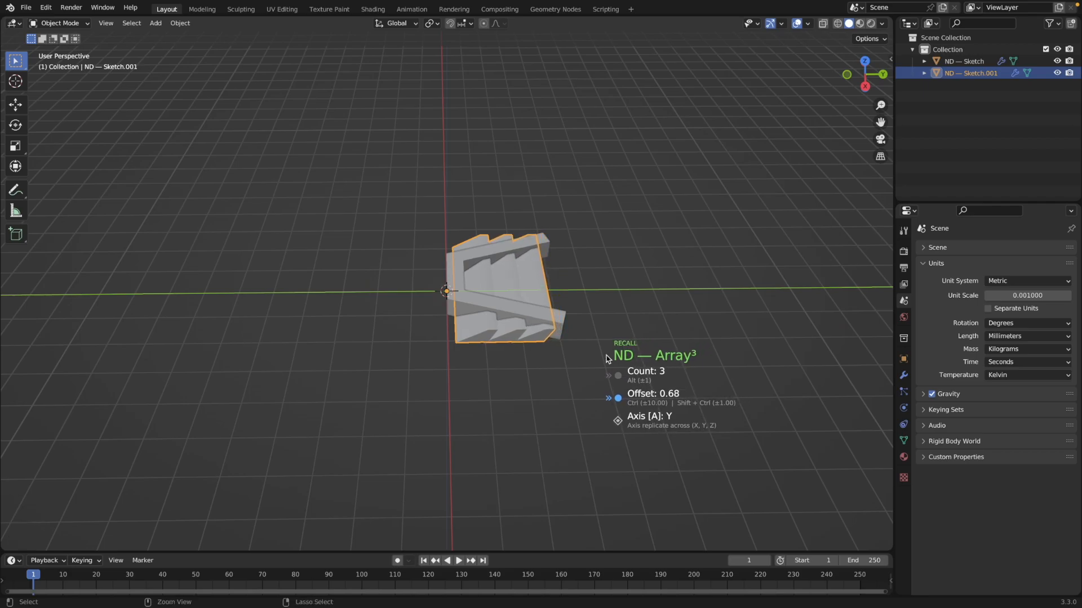
{"action": "left_click", "coordinate": [606, 356]}
{"action": "middle_click_drag", "start_coordinate": [606, 356], "coordinate": [577, 280]}
{"action": "key", "text": "Tab"}
{"action": "key", "text": "Tab"}
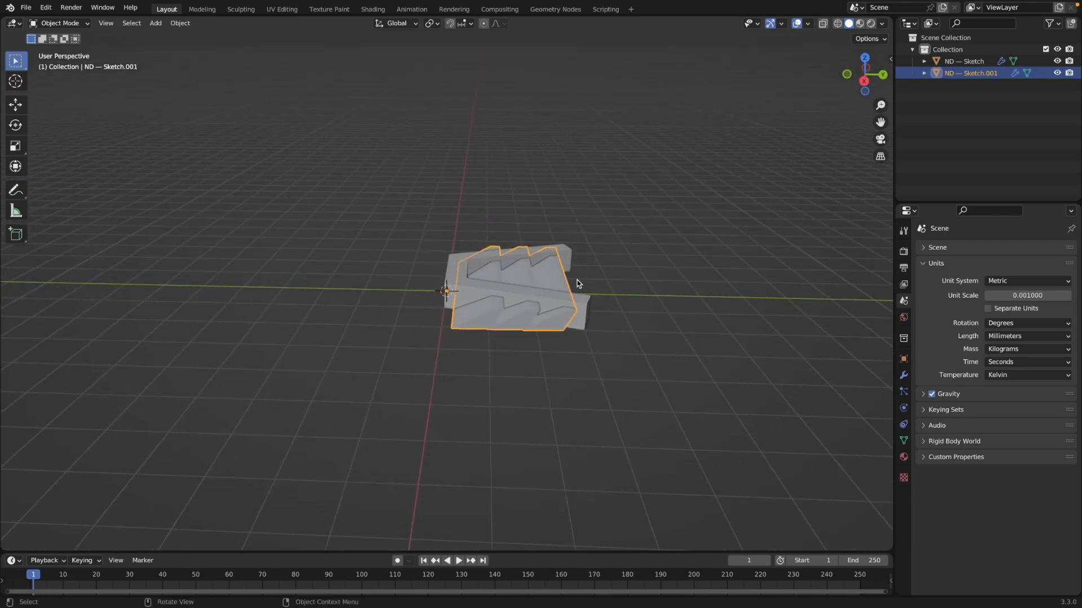
- Select the frame and duplicate it in place in the top orthographic view
{"action": "middle_click_drag", "start_coordinate": [640, 345], "coordinate": [369, 252]}
{"action": "left_click", "coordinate": [411, 241]}
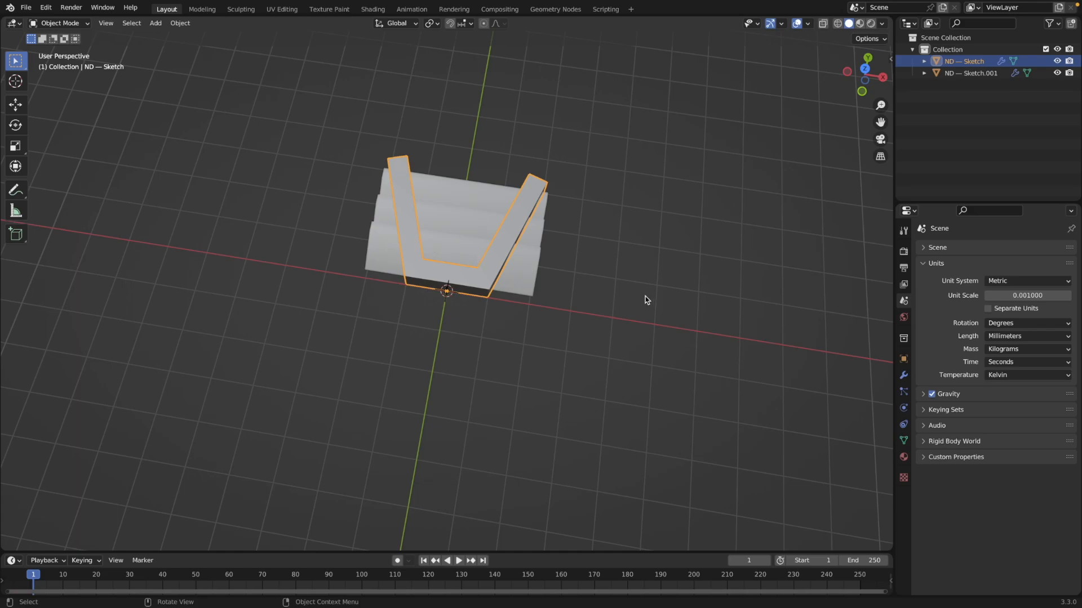
{"action": "key", "text": "KP_7"}
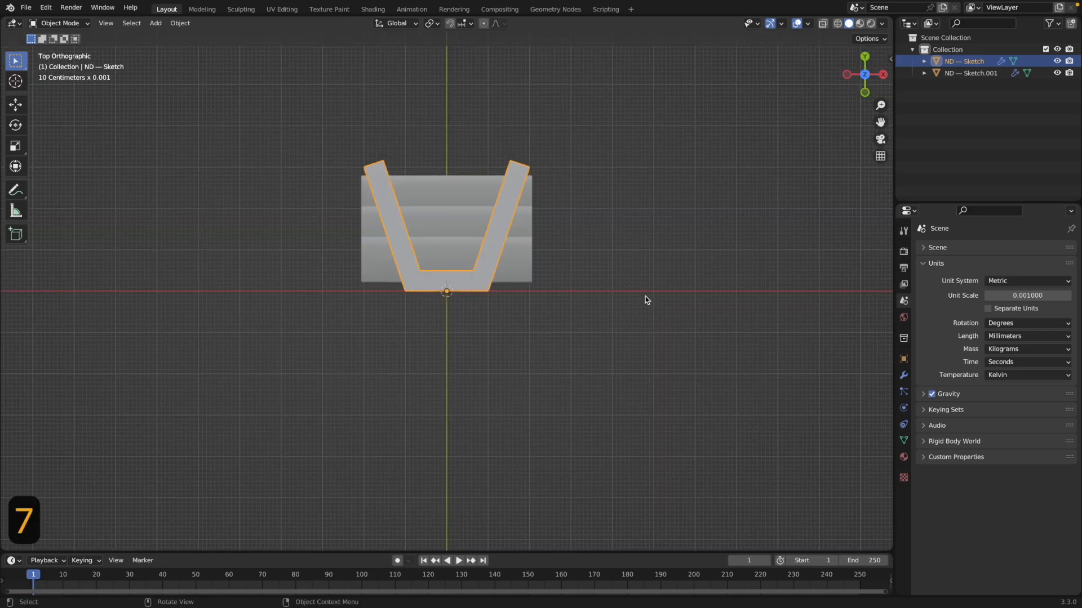
{"action": "key", "text": "shift+d"}
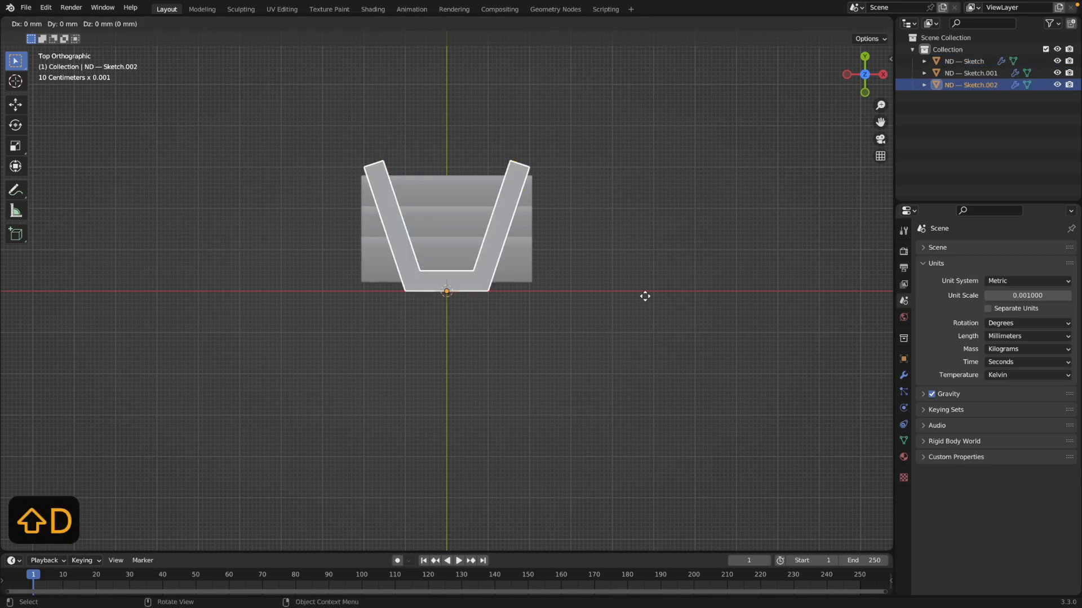
{"action": "key", "text": "Escape"}
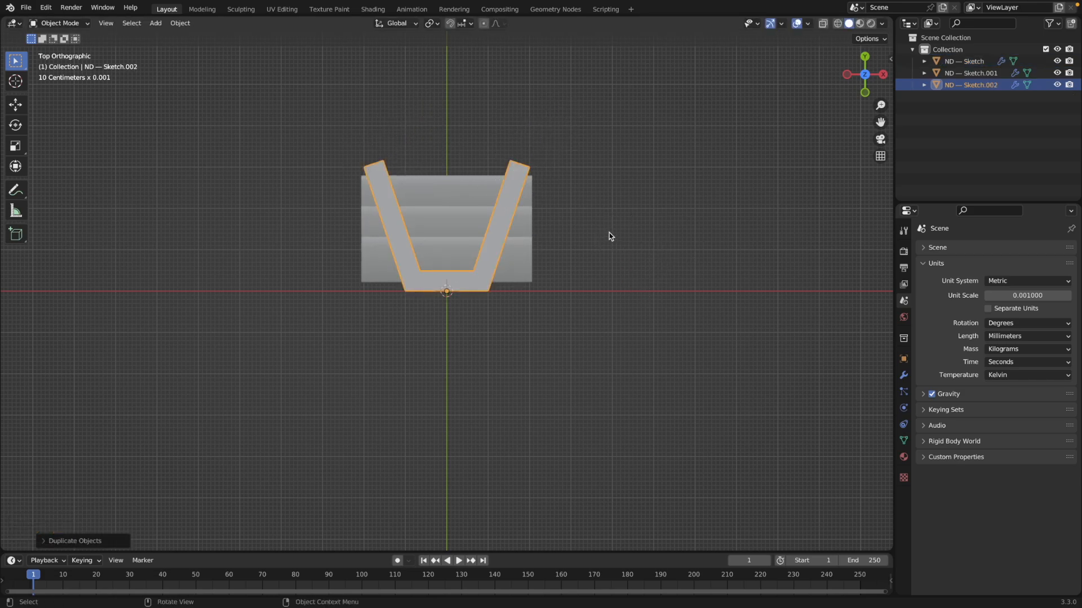
- Enter Edit Mode on the duplicate with X-ray on and move its arm's end vertex about 0.14 mm inward and toward the base
{"action": "key", "text": "Tab"}
{"action": "key", "text": "alt+z"}
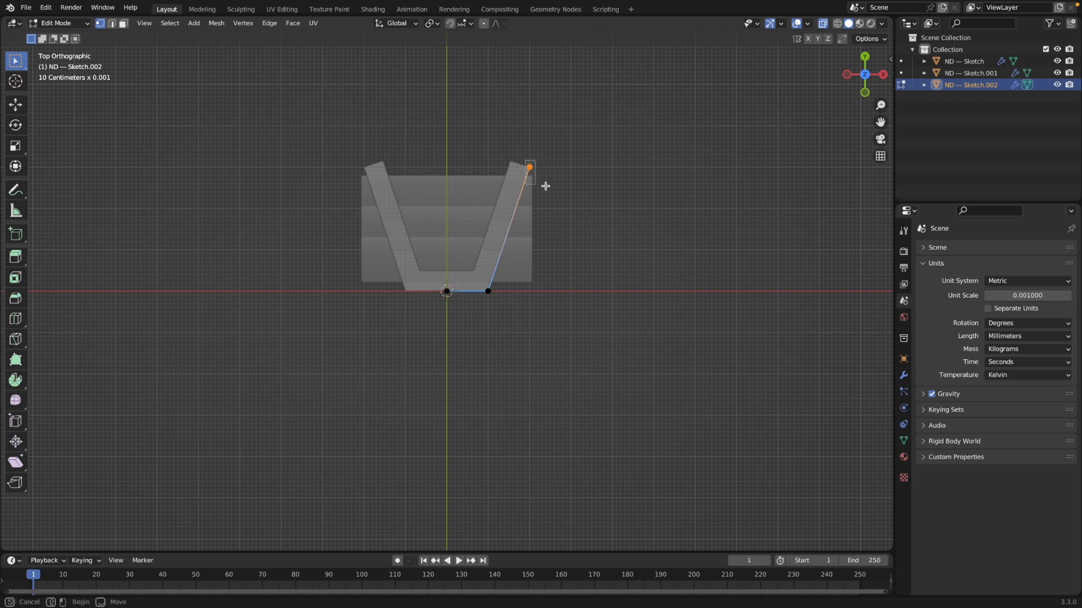
{"action": "key", "text": "g"}
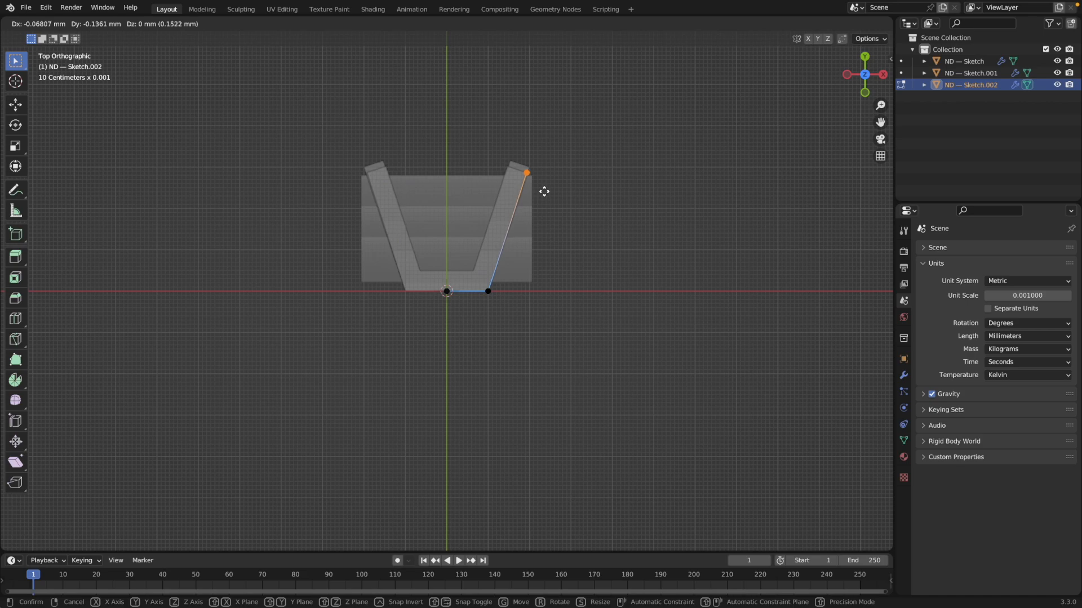
{"action": "left_click", "coordinate": [541, 191]}
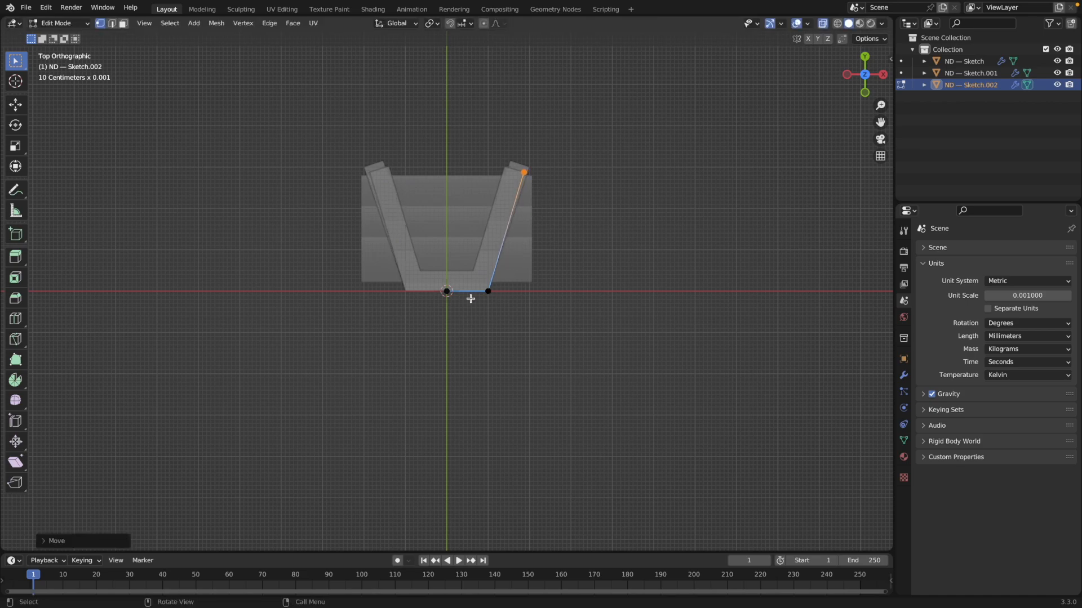
- Move the duplicate's base corner vertex about 0.07 mm inward and raise its centre vertex about 0.07 mm along Y
{"action": "left_click", "coordinate": [506, 310]}
{"action": "key", "text": "g"}
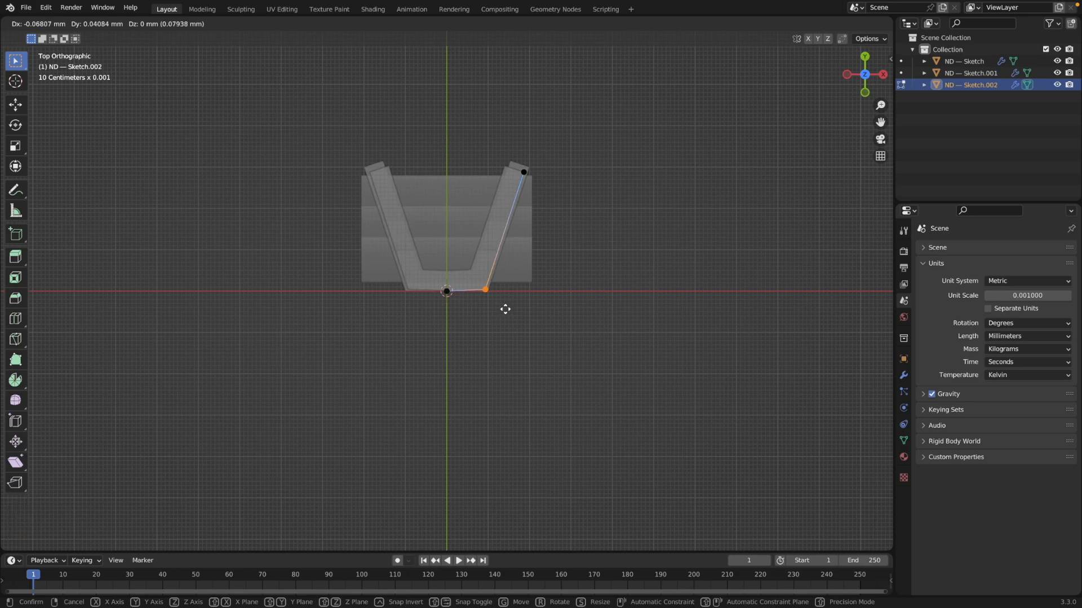
{"action": "left_click", "coordinate": [505, 308]}
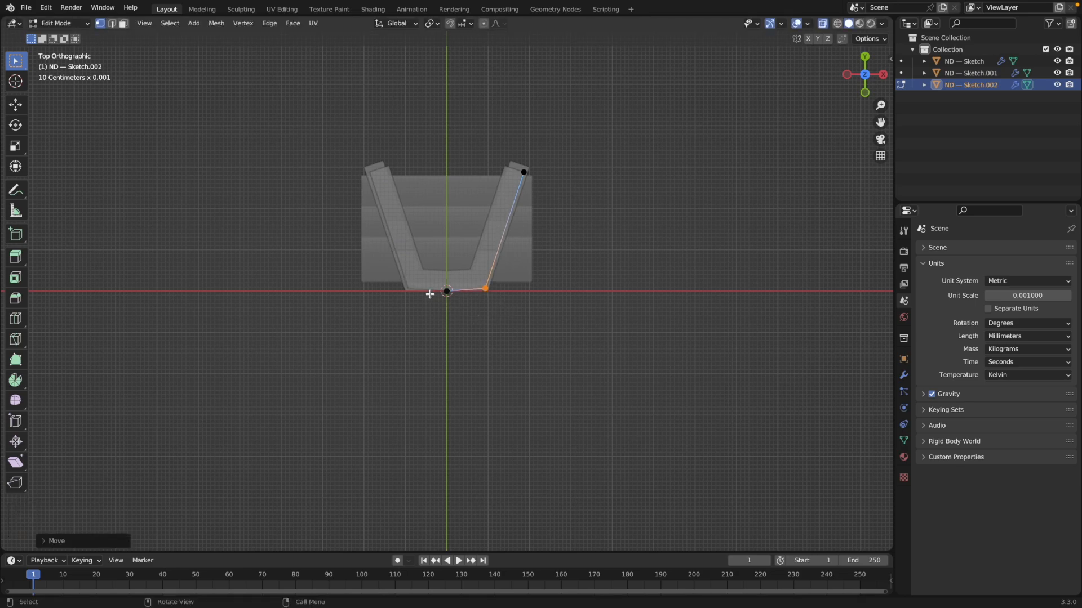
{"action": "left_click", "coordinate": [449, 298]}
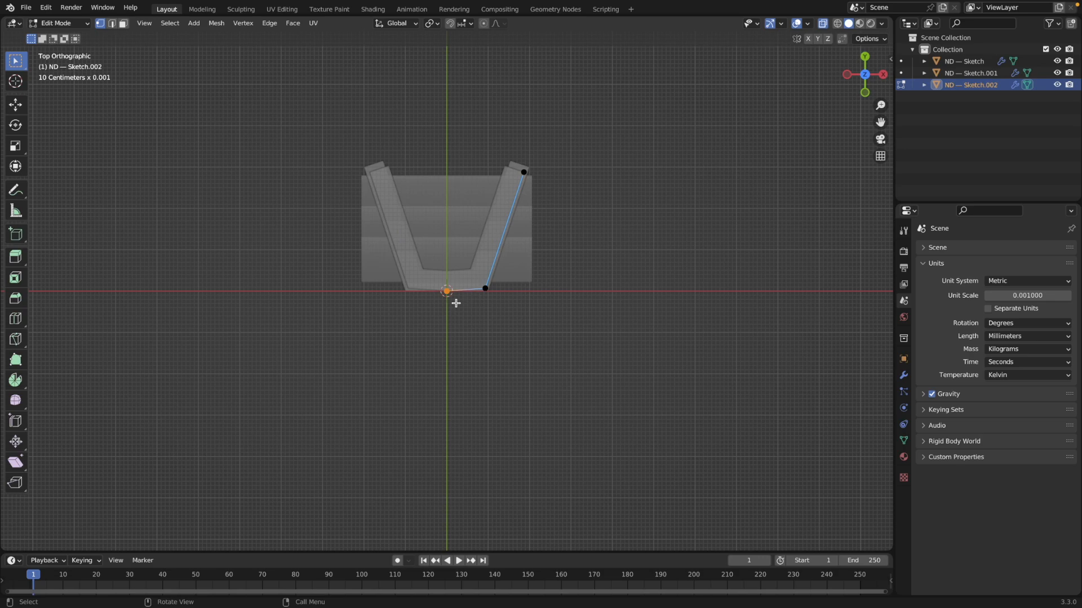
{"action": "key", "text": "g"}
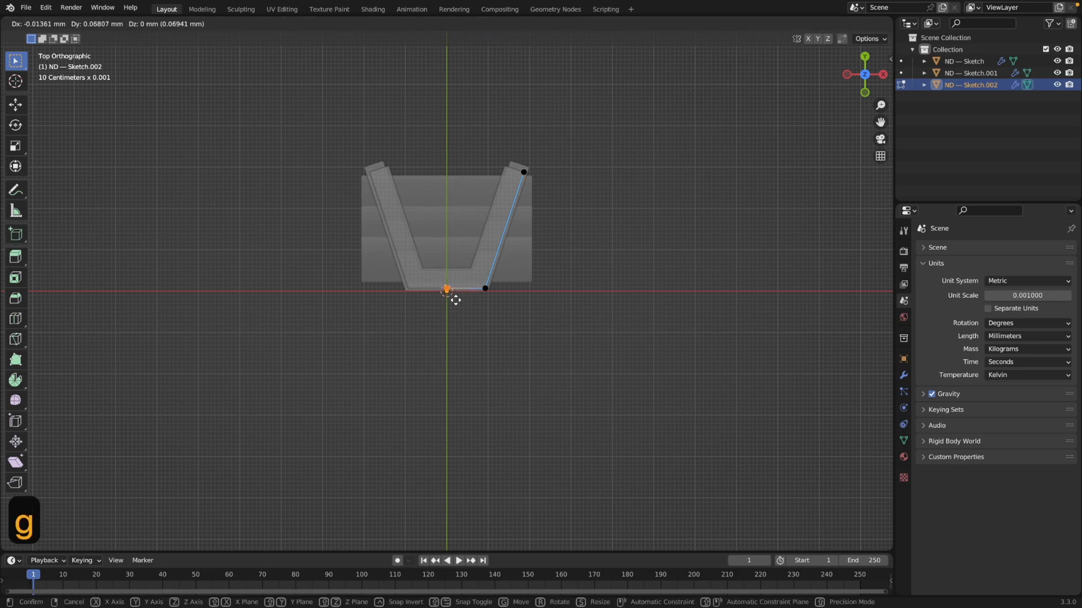
{"action": "left_click", "coordinate": [463, 299]}
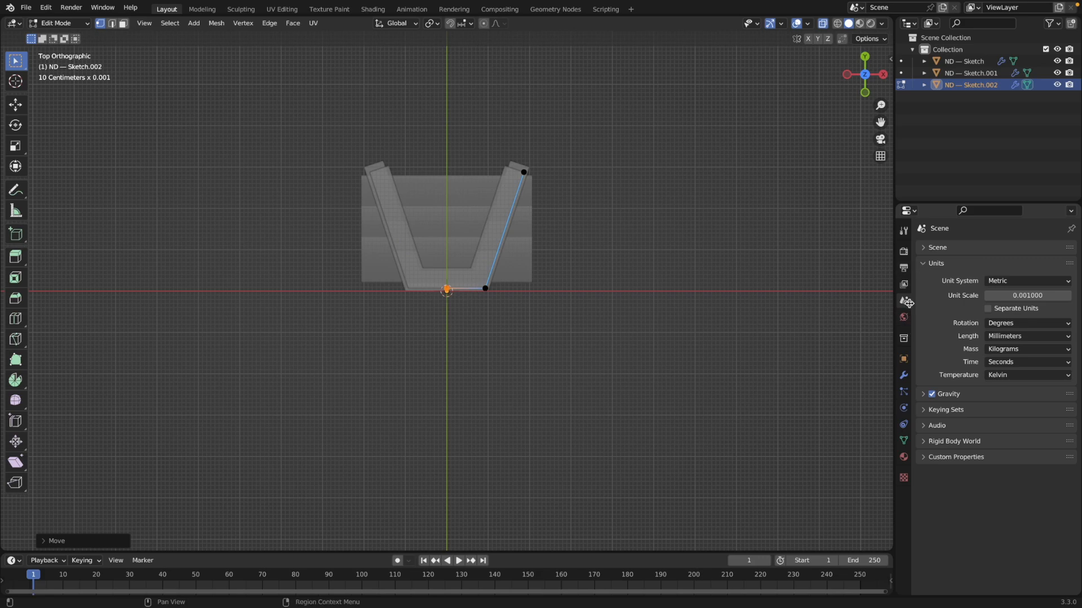
- Remove the duplicate's weighting, offset, extrusion and thickness modifiers, keeping only the Mirror modifier
{"action": "left_click", "coordinate": [903, 375]}
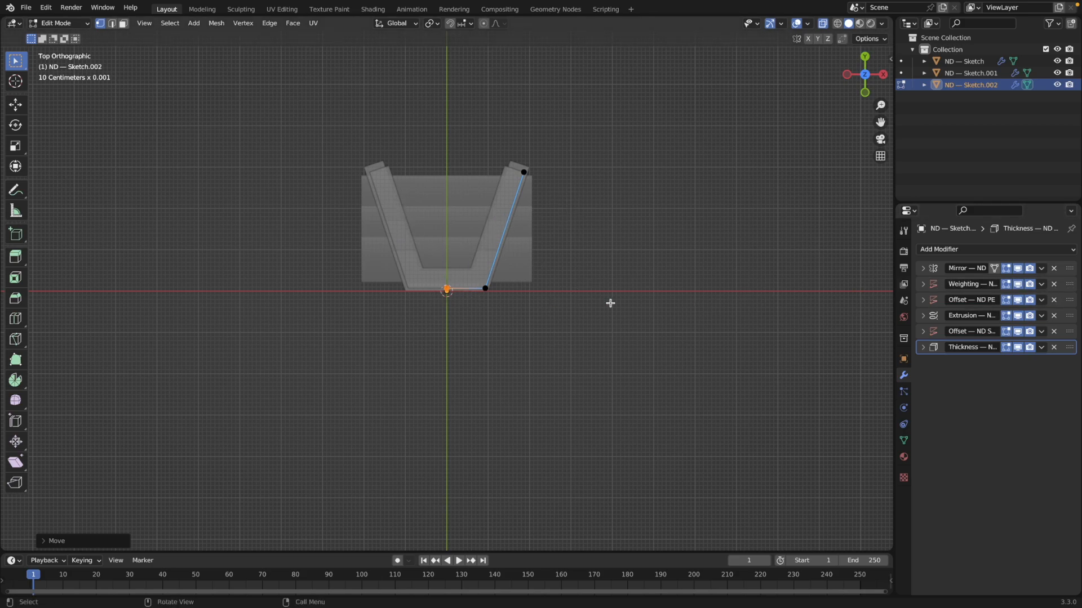
{"action": "left_click", "coordinate": [1054, 284]}
{"action": "left_click", "coordinate": [1054, 284]}
{"action": "left_click", "coordinate": [1054, 285]}
{"action": "left_click", "coordinate": [1054, 284]}
{"action": "left_click", "coordinate": [1054, 285]}
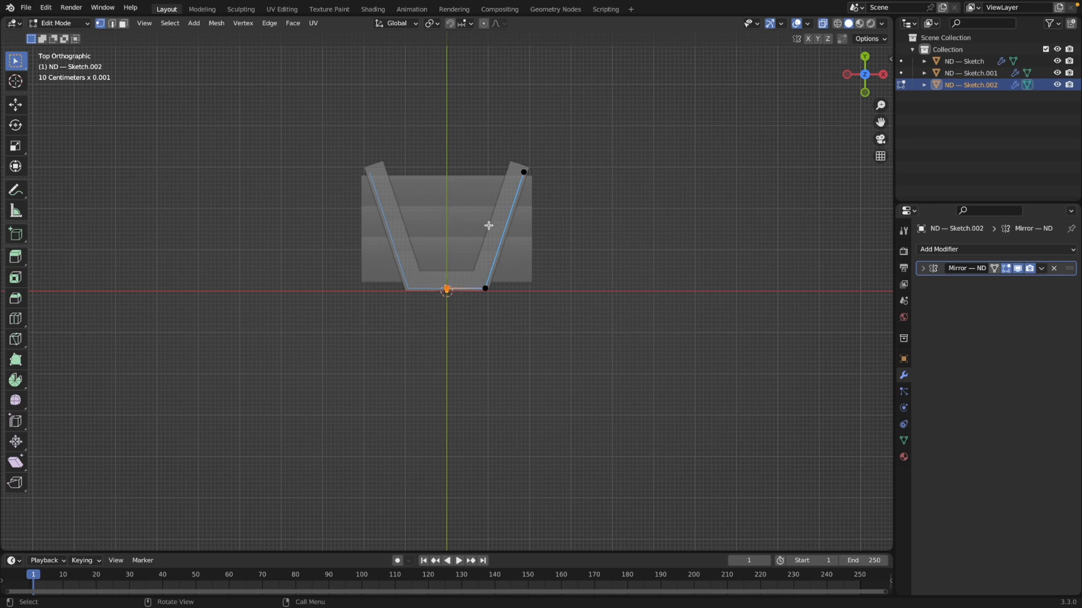
- Extrude the arm's end vertex along X to the centre line and fill the half profile with Make Edge/Face
{"action": "left_click", "coordinate": [523, 172]}
{"action": "key", "text": "e"}
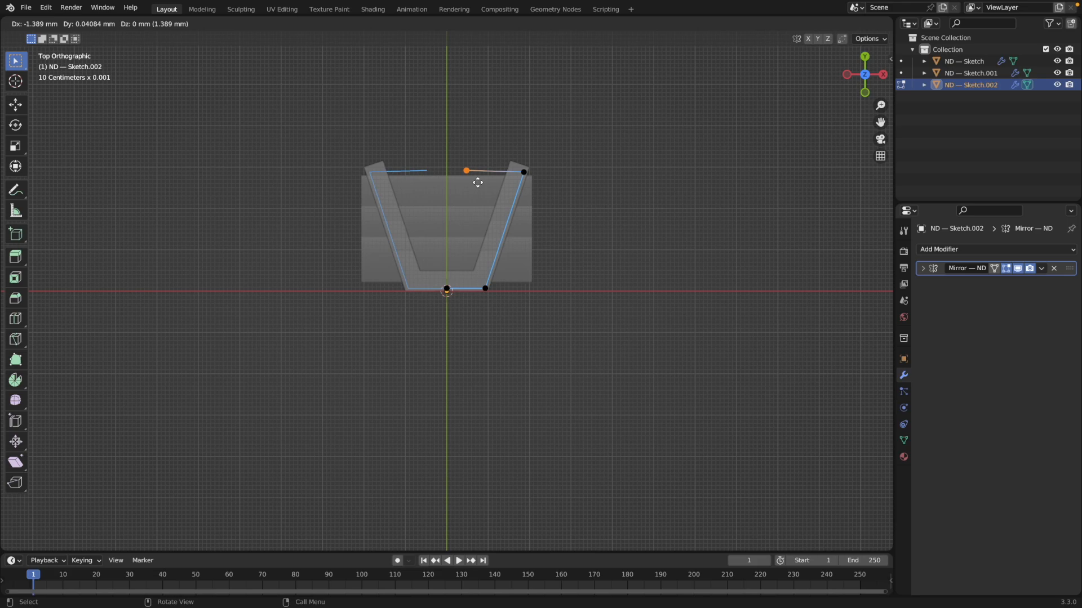
{"action": "key", "text": "x"}
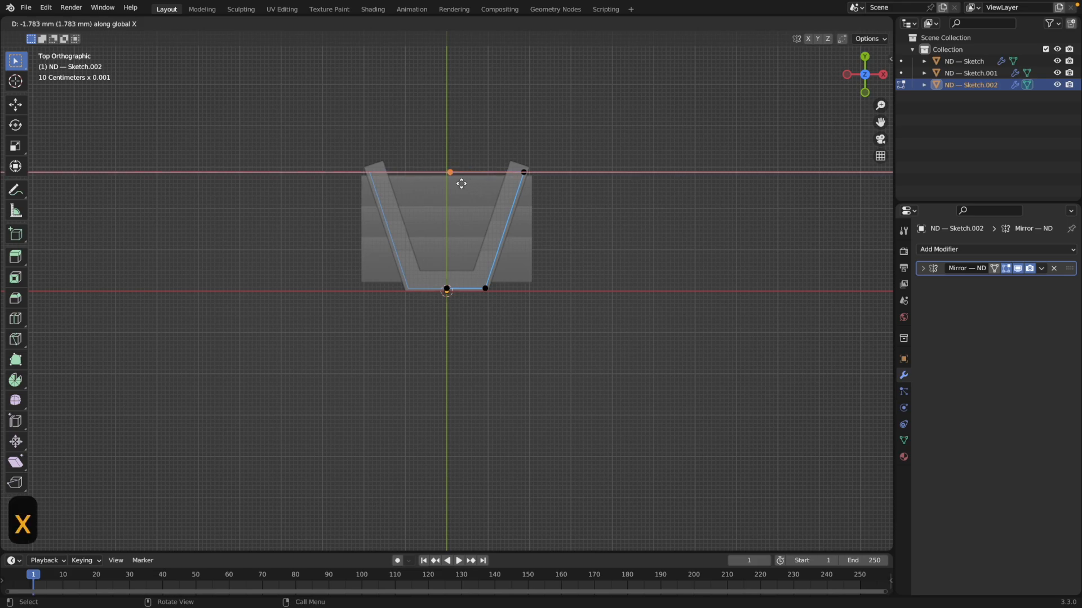
{"action": "left_click", "coordinate": [457, 184]}
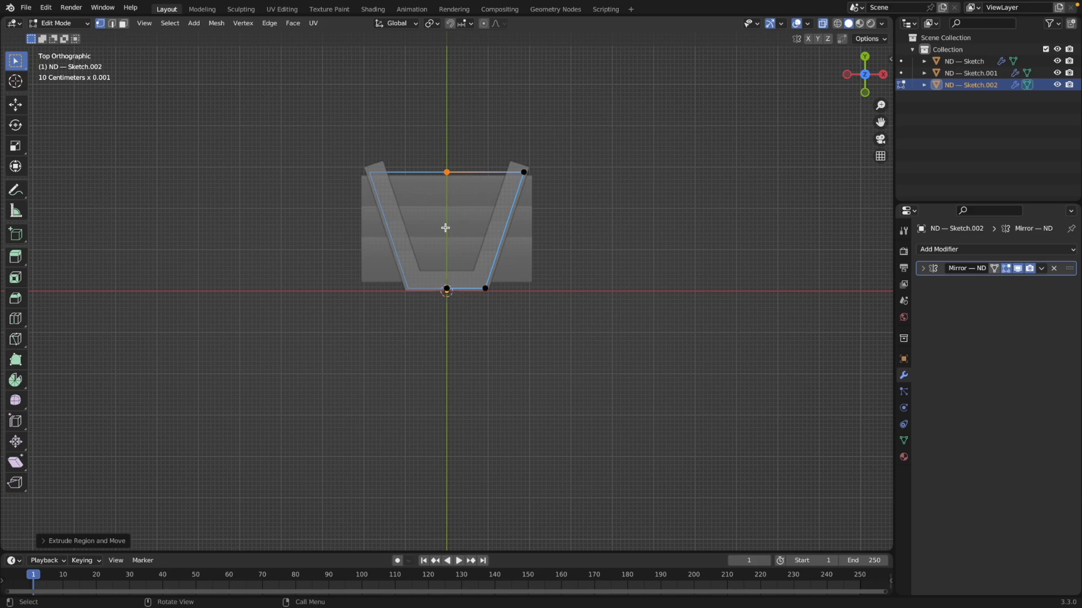
{"action": "key", "text": "a"}
{"action": "key", "text": "f"}
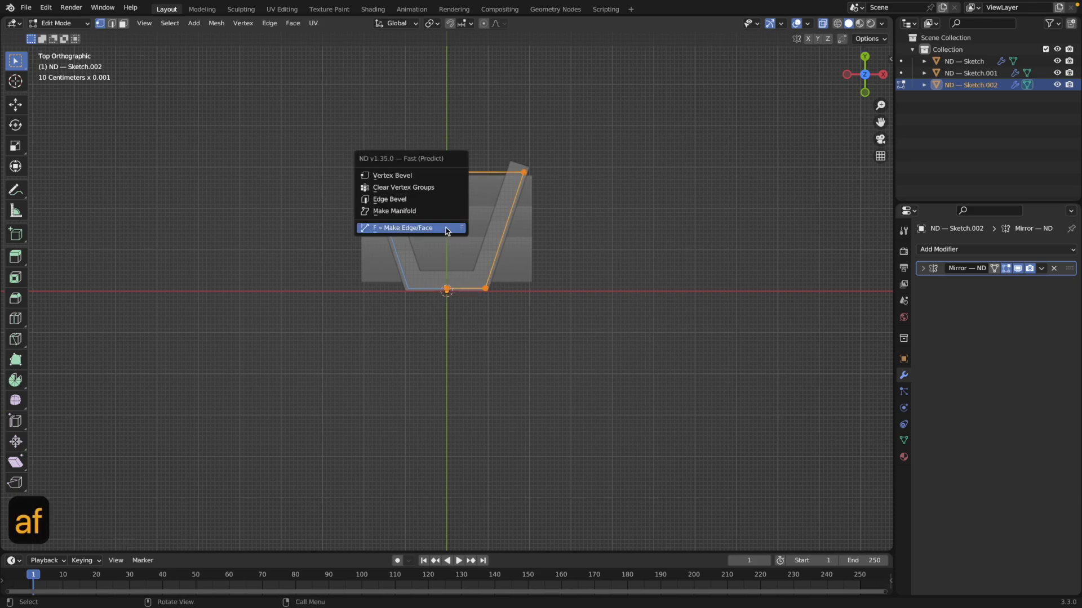
{"action": "left_click", "coordinate": [445, 228]}
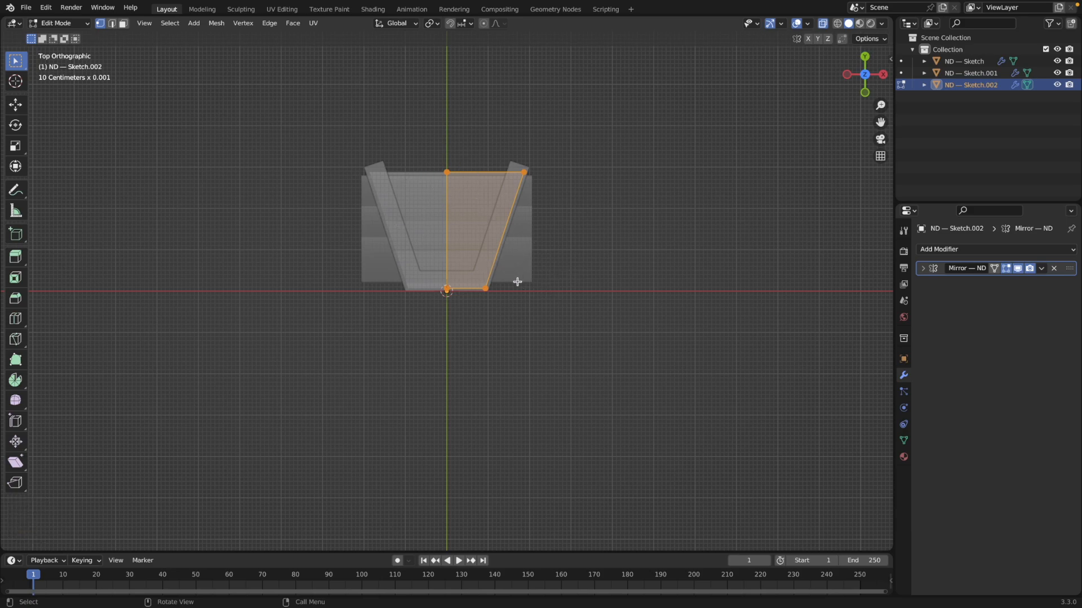
{"action": "left_click", "coordinate": [574, 347]}
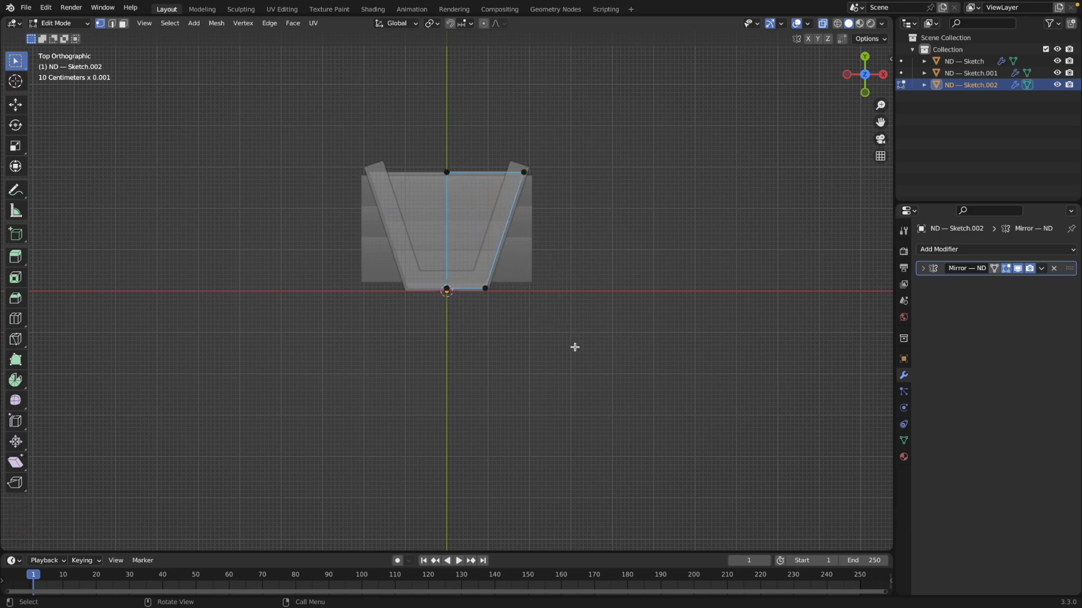
- Return to Object Mode and thicken the filled trapezoid with ND Solidify until it extends well above and below the arrayed blocks
{"action": "key", "text": "Tab"}
{"action": "middle_click_drag", "start_coordinate": [572, 347], "coordinate": [552, 307]}
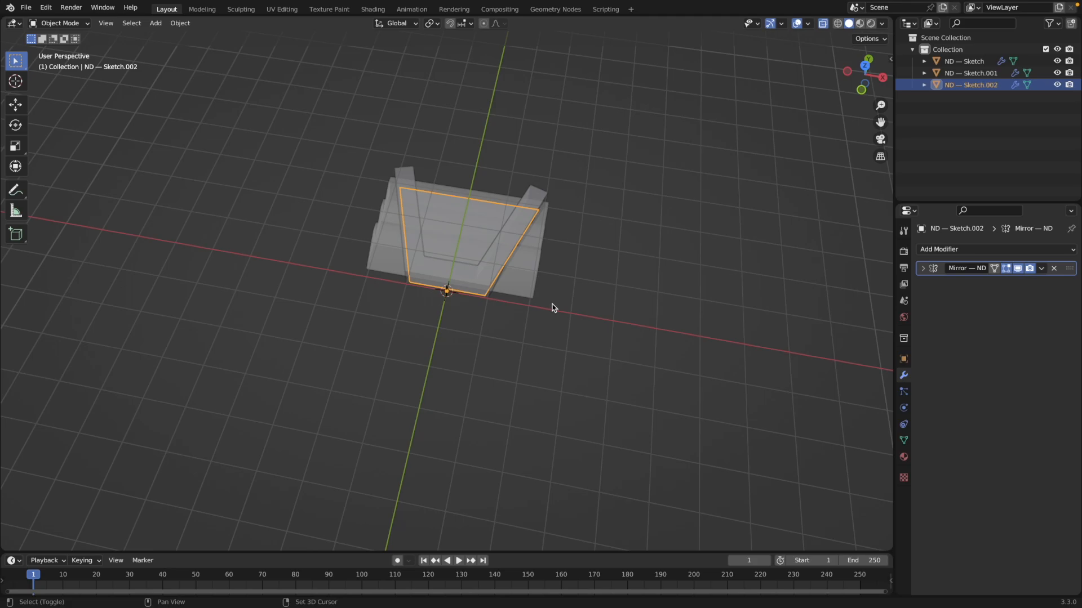
{"action": "key", "text": "shift+2"}
{"action": "mouse_move", "coordinate": [561, 292]}
{"action": "left_click", "coordinate": [600, 292]}
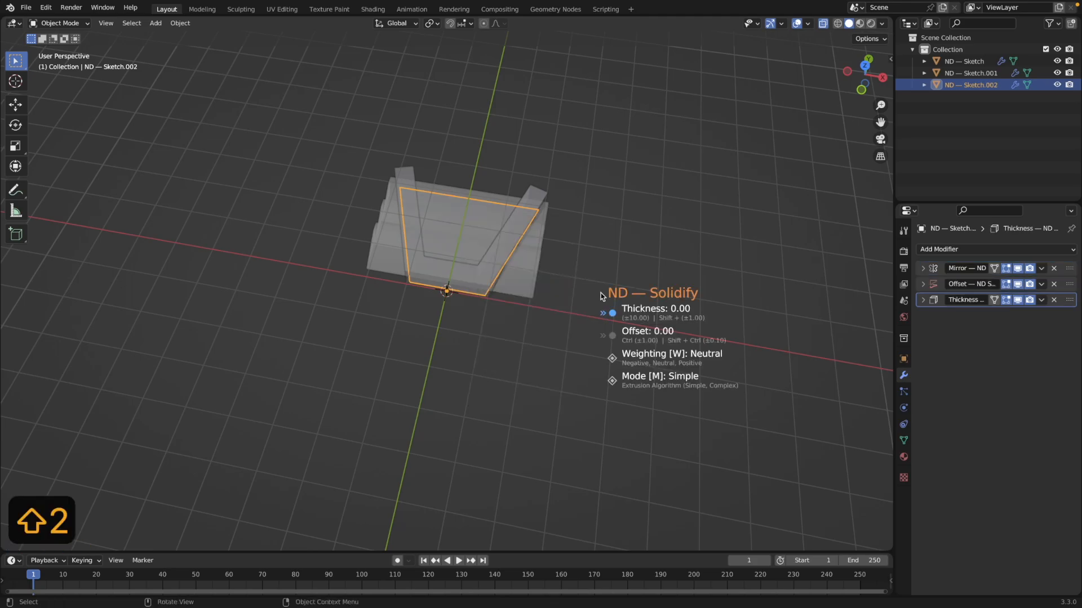
{"action": "left_click", "coordinate": [246, 255]}
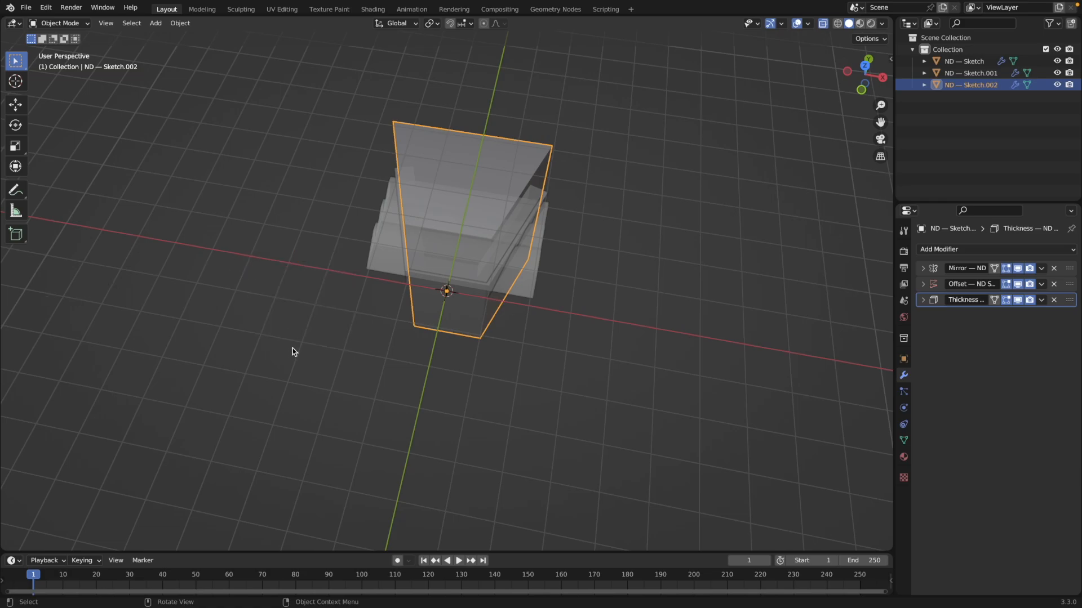
- With X-ray off, intersect the arrayed blocks with the trapezoid solid using ND Boolean Intersect, and hide the cutter object
{"action": "key", "text": "alt+z"}
{"action": "mouse_move", "coordinate": [532, 361]}
{"action": "middle_mouse_down"}
{"action": "mouse_move", "coordinate": [469, 429]}
{"action": "mouse_move", "coordinate": [385, 425]}
{"action": "mouse_move", "coordinate": [478, 333]}
{"action": "mouse_move", "coordinate": [512, 324]}
{"action": "middle_mouse_up"}
{"action": "mouse_move", "coordinate": [608, 311]}
{"action": "middle_mouse_down"}
{"action": "mouse_move", "coordinate": [674, 353]}
{"action": "mouse_move", "coordinate": [548, 261]}
{"action": "middle_mouse_up"}
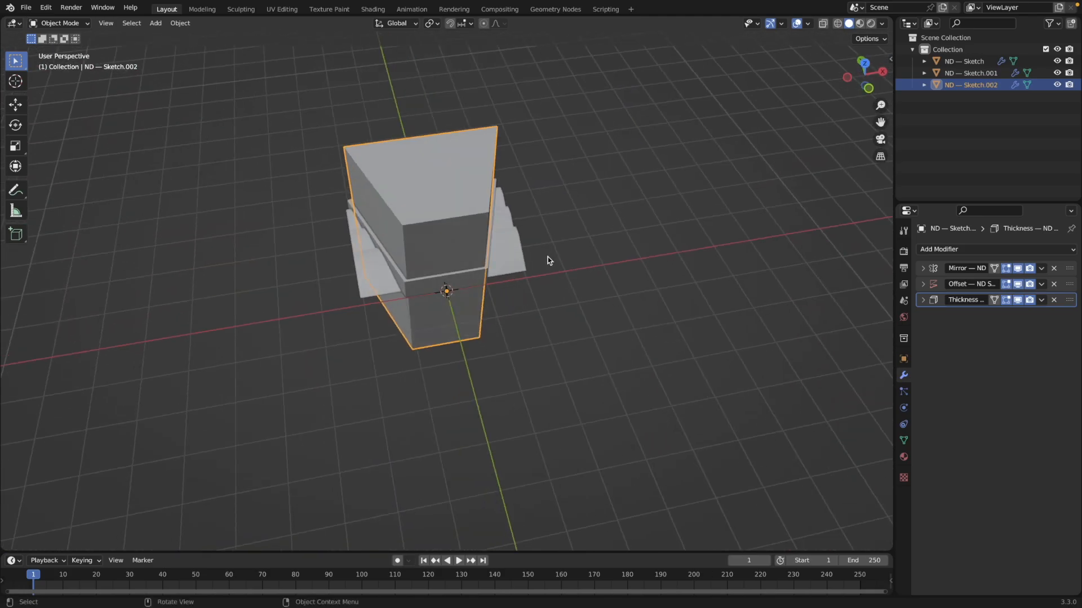
{"action": "left_click", "coordinate": [518, 252], "text": "shift"}
{"action": "mouse_move", "coordinate": [629, 307]}
{"action": "middle_mouse_down"}
{"action": "mouse_move", "coordinate": [554, 377]}
{"action": "mouse_move", "coordinate": [489, 323]}
{"action": "middle_mouse_up"}
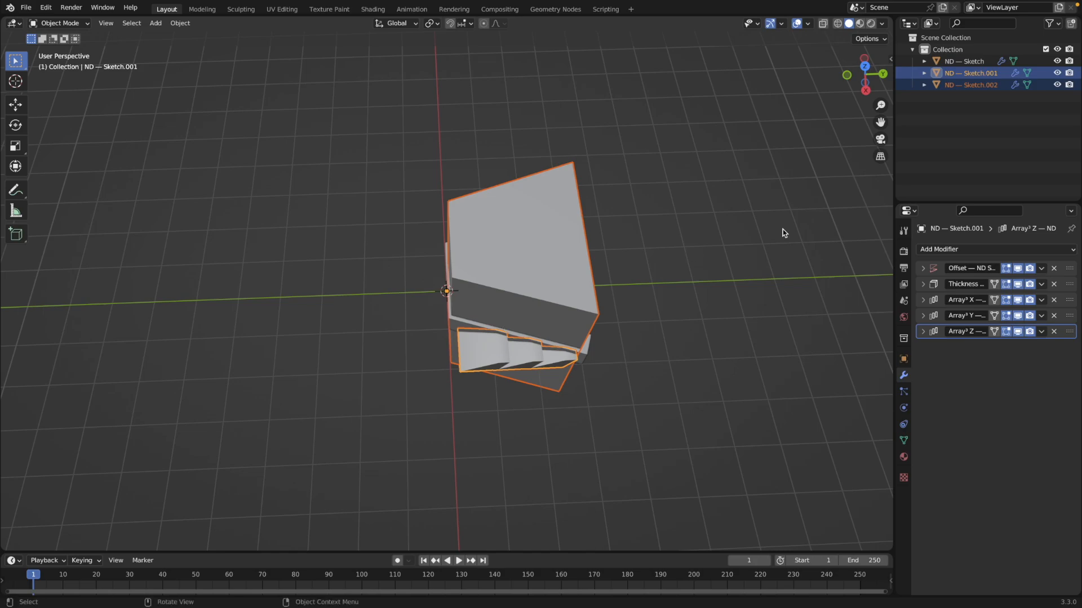
{"action": "key", "text": "shift+2"}
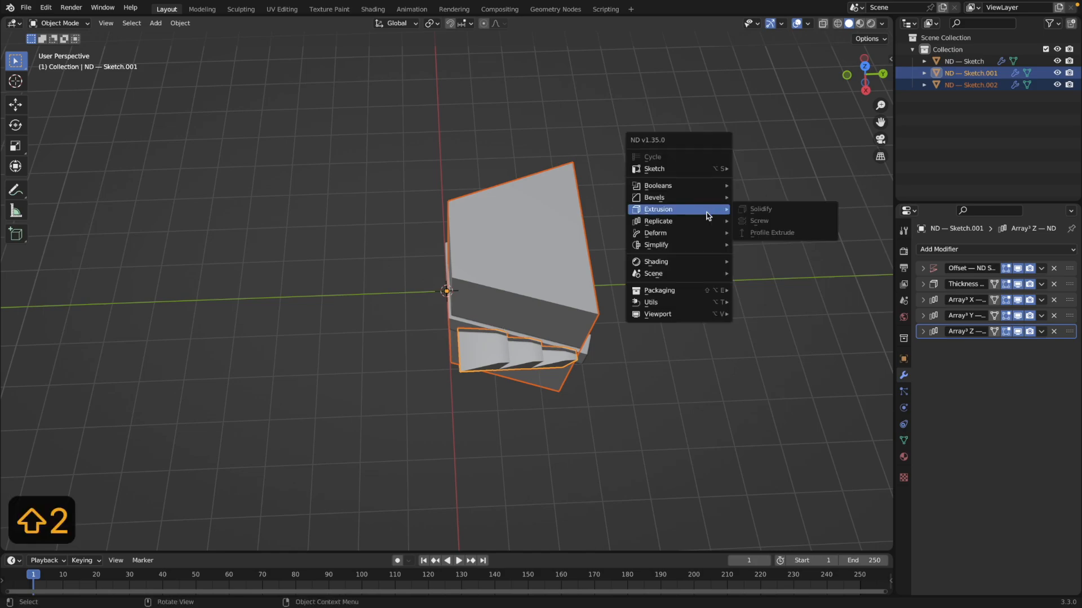
{"action": "mouse_move", "coordinate": [698, 184]}
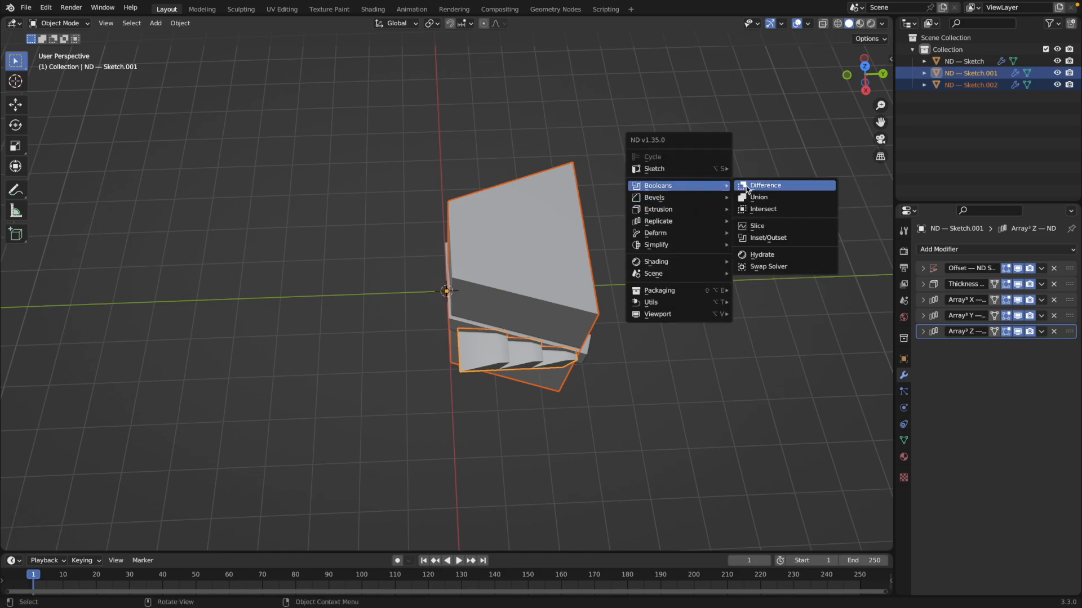
{"action": "left_click", "coordinate": [762, 208]}
{"action": "mouse_move", "coordinate": [654, 268]}
{"action": "middle_mouse_down"}
{"action": "mouse_move", "coordinate": [690, 316]}
{"action": "mouse_move", "coordinate": [727, 248]}
{"action": "mouse_move", "coordinate": [654, 262]}
{"action": "mouse_move", "coordinate": [572, 241]}
{"action": "mouse_move", "coordinate": [580, 222]}
{"action": "mouse_move", "coordinate": [606, 244]}
{"action": "middle_mouse_up"}
{"action": "left_click", "coordinate": [1057, 97]}
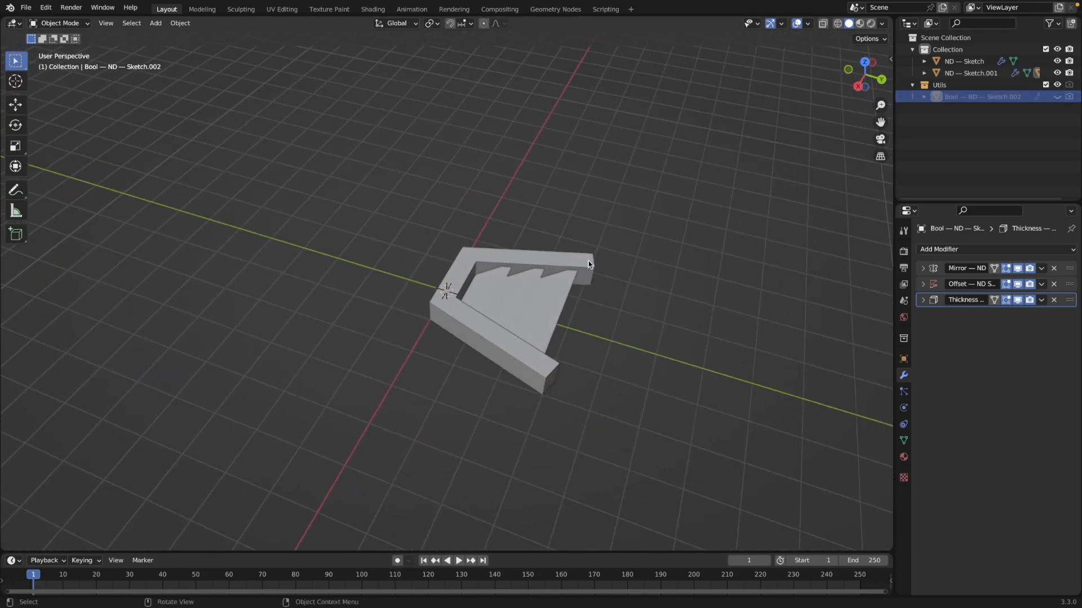
{"action": "middle_click_drag", "start_coordinate": [551, 387], "coordinate": [627, 369]}
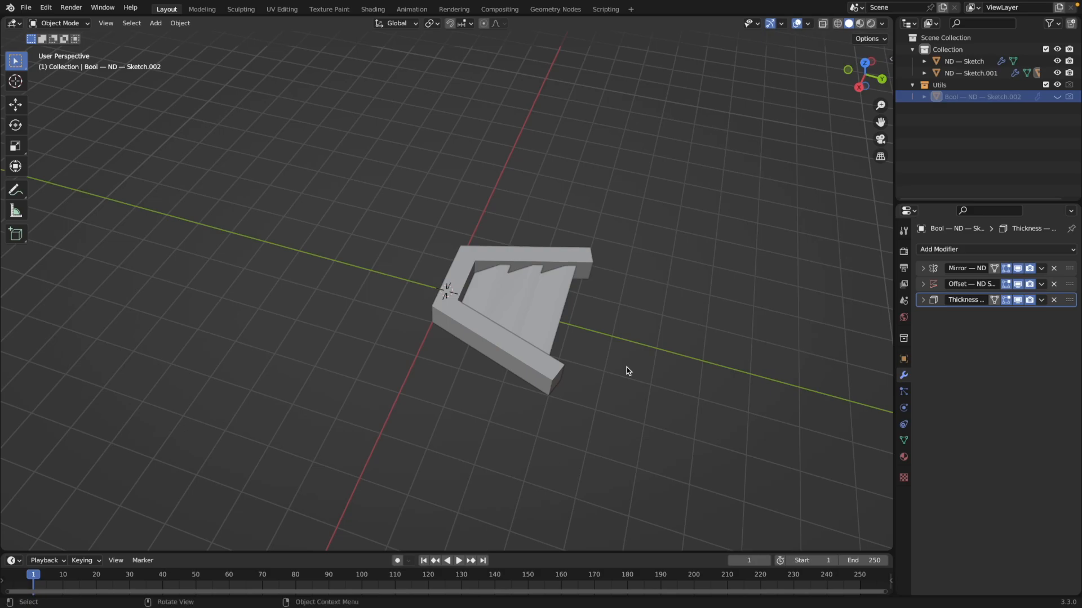
{"action": "middle_click_drag", "start_coordinate": [626, 368], "coordinate": [697, 404]}
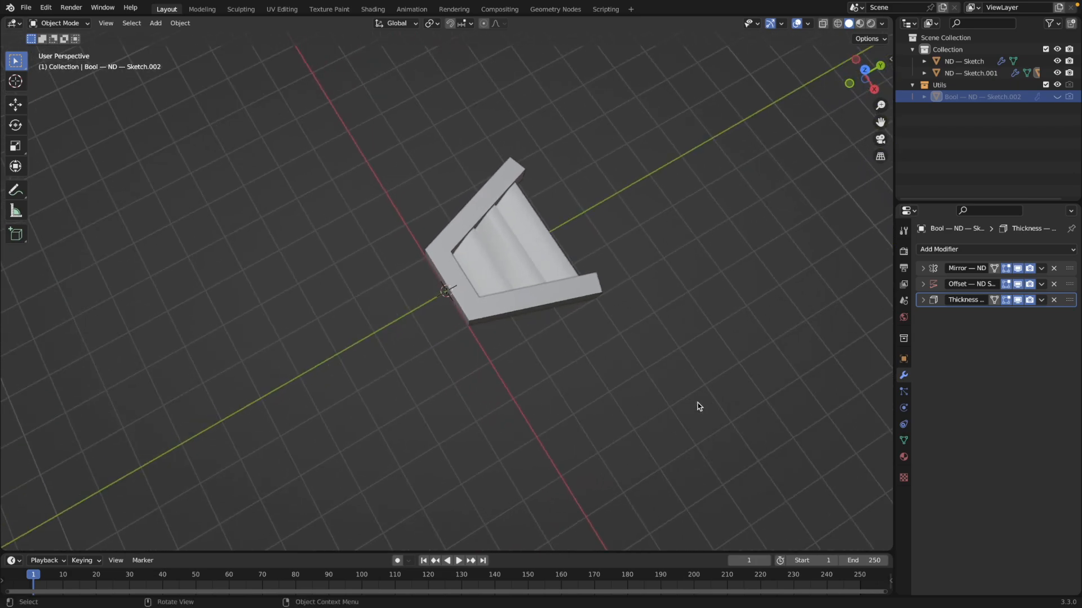
- In top view, place an ND single vertex just outside one arm near the frame's open end and extrude it about 4.52 mm along X
{"action": "key", "text": "7"}
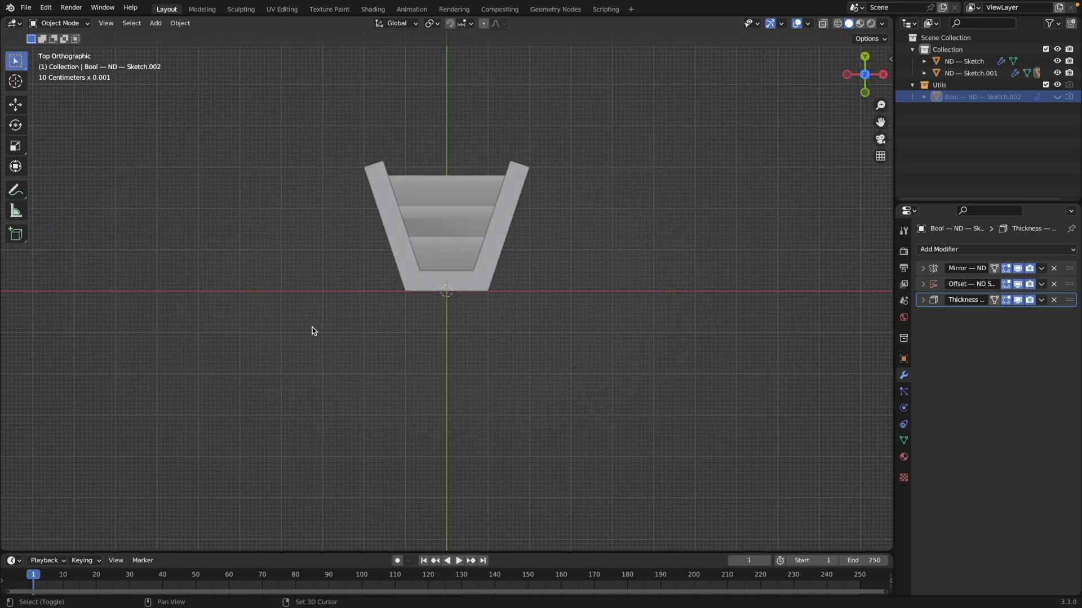
{"action": "key", "text": "shift+2"}
{"action": "mouse_move", "coordinate": [311, 330]}
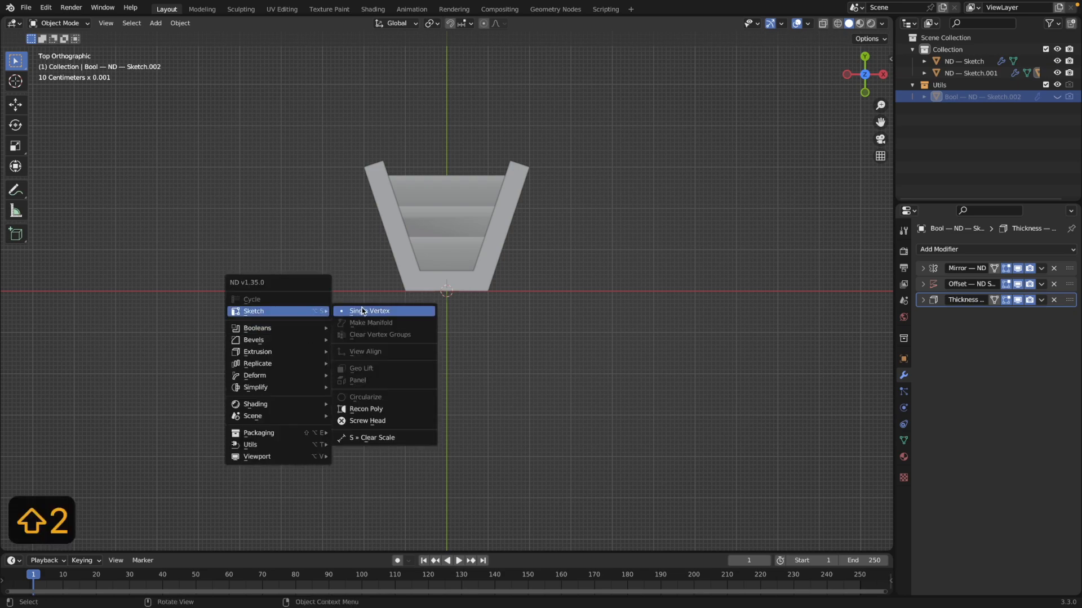
{"action": "left_click", "coordinate": [366, 309]}
{"action": "key", "text": "g"}
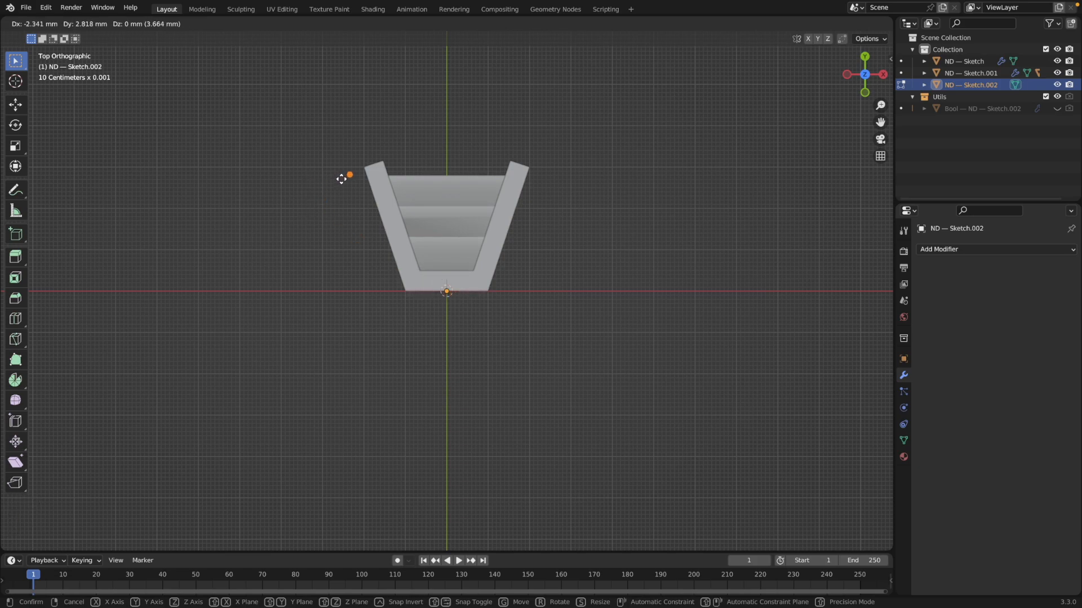
{"action": "left_click", "coordinate": [344, 180]}
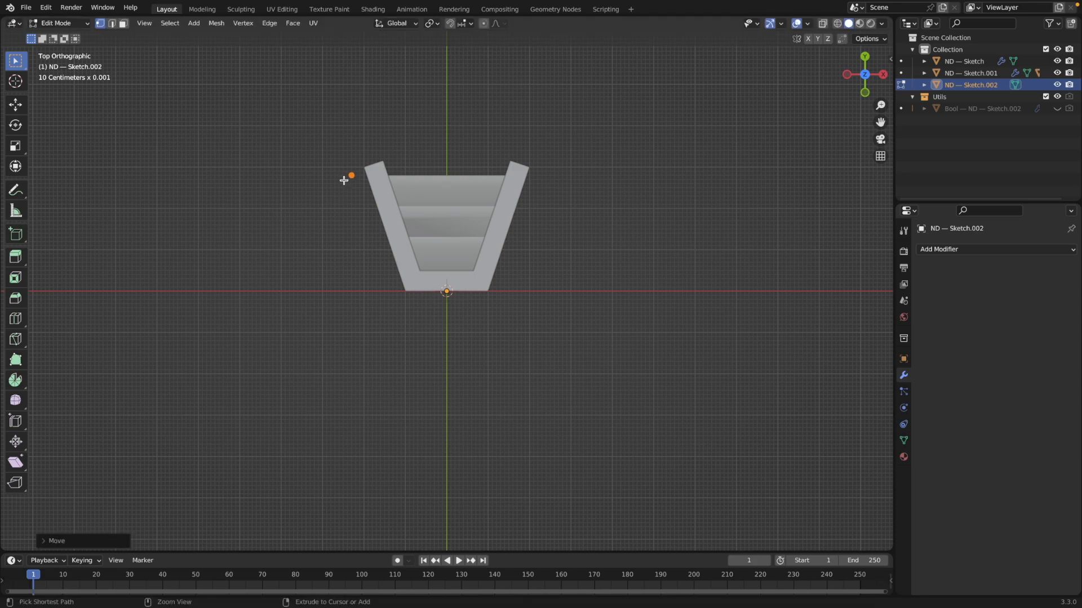
{"action": "key", "text": "e"}
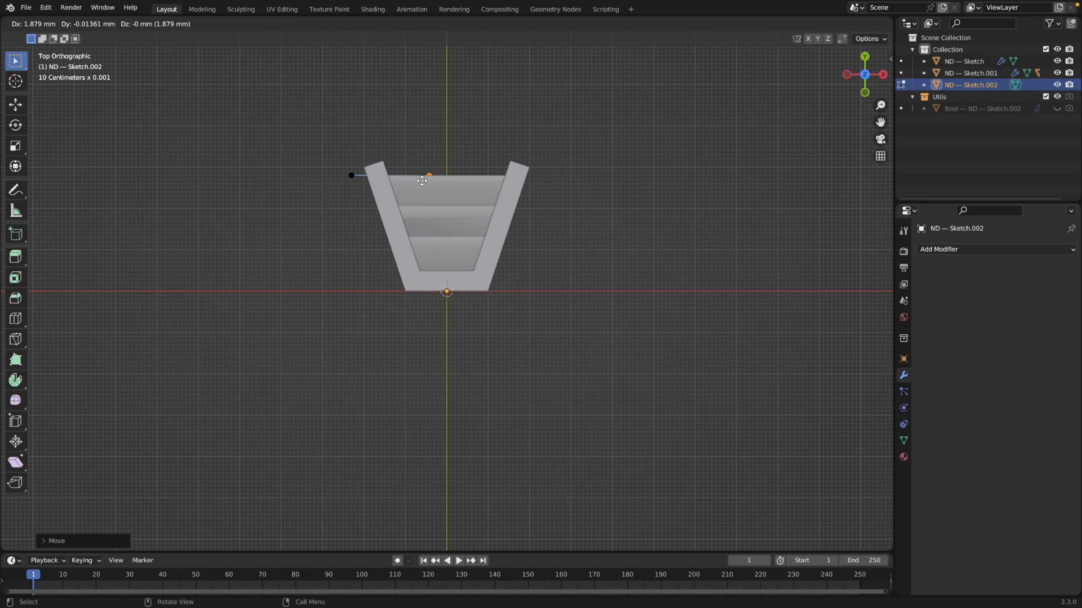
{"action": "key", "text": "x"}
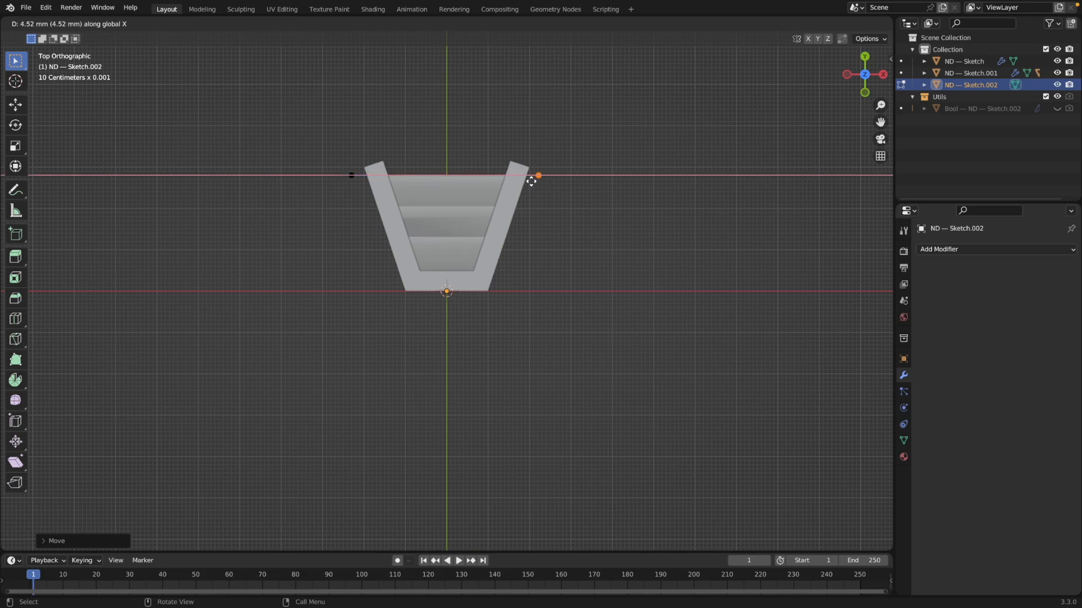
{"action": "left_click", "coordinate": [532, 181]}
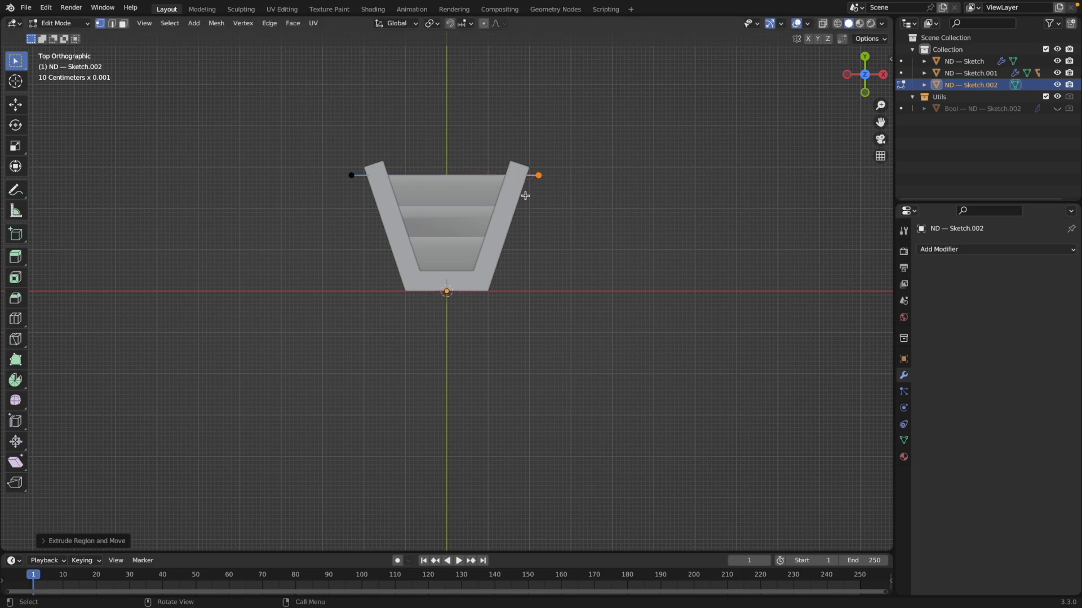
- Move the whole new edge about 0.08 mm along Y, just beyond the last block, and return to Object Mode
{"action": "left_click_drag", "start_coordinate": [242, 97], "coordinate": [685, 217]}
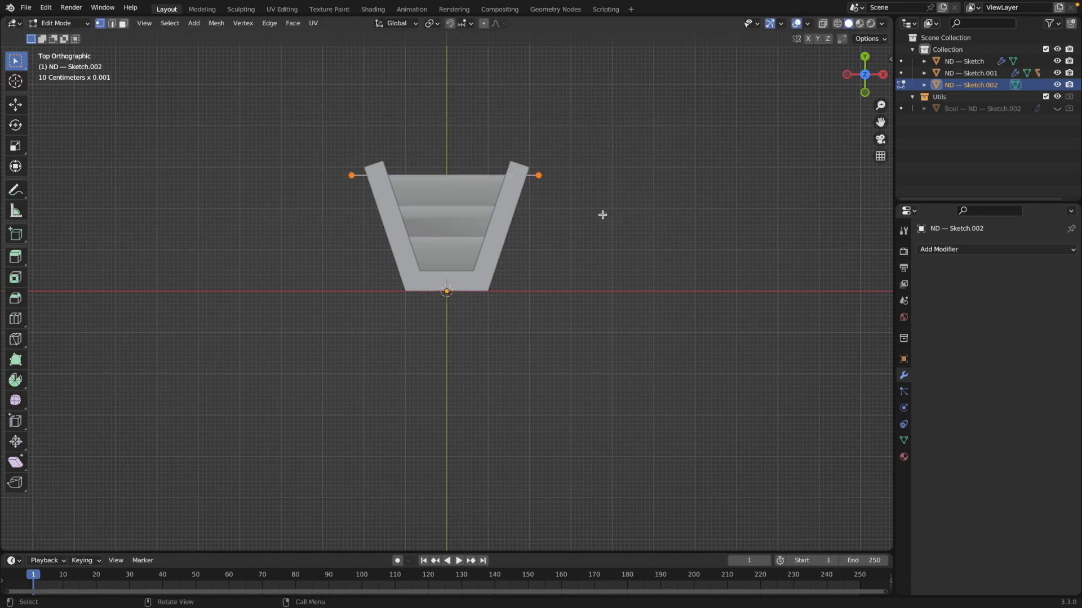
{"action": "key", "text": "g"}
{"action": "key", "text": "y"}
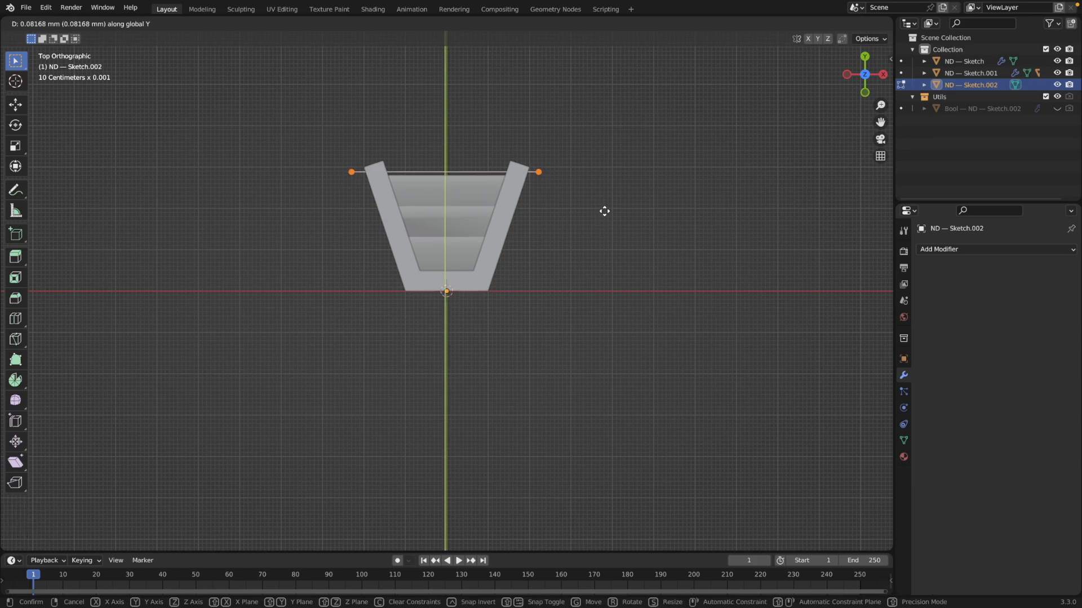
{"action": "left_click", "coordinate": [604, 211]}
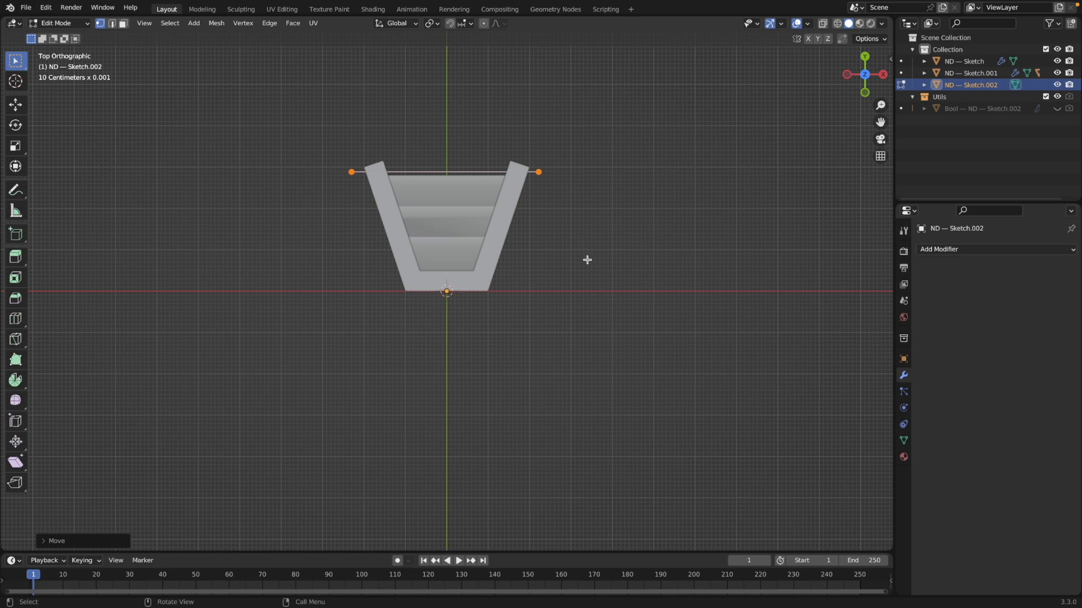
{"action": "key", "text": "Tab"}
{"action": "mouse_move", "coordinate": [587, 259]}
{"action": "middle_mouse_down"}
{"action": "mouse_move", "coordinate": [476, 156]}
{"action": "mouse_move", "coordinate": [491, 157]}
{"action": "middle_mouse_up"}
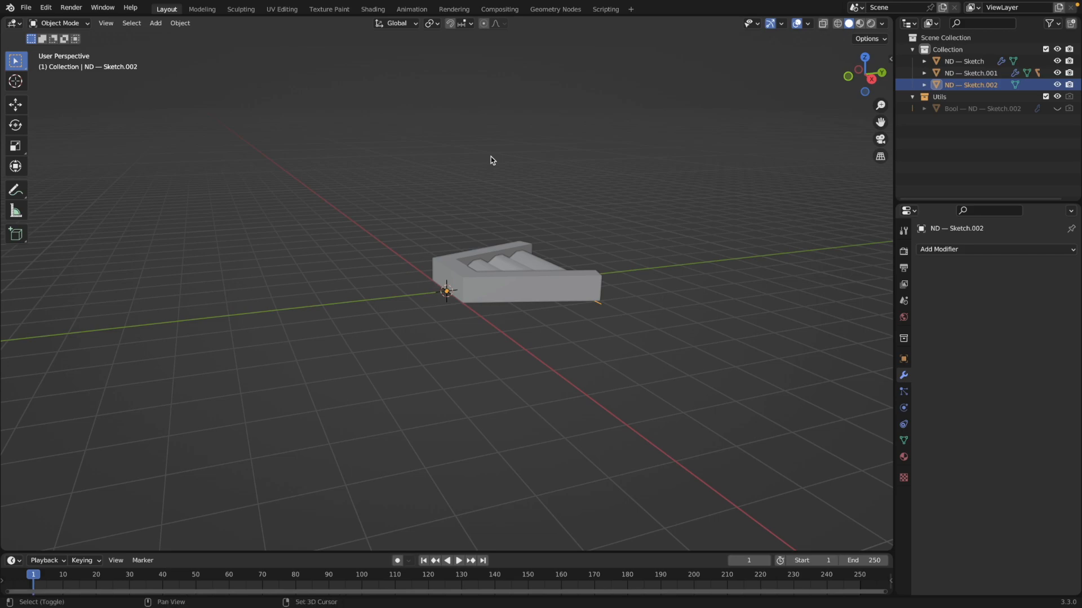
- Extrude the edge along Z with ND Profile Extrude into a plane reaching well above and below the frame
{"action": "key", "text": "shift+2"}
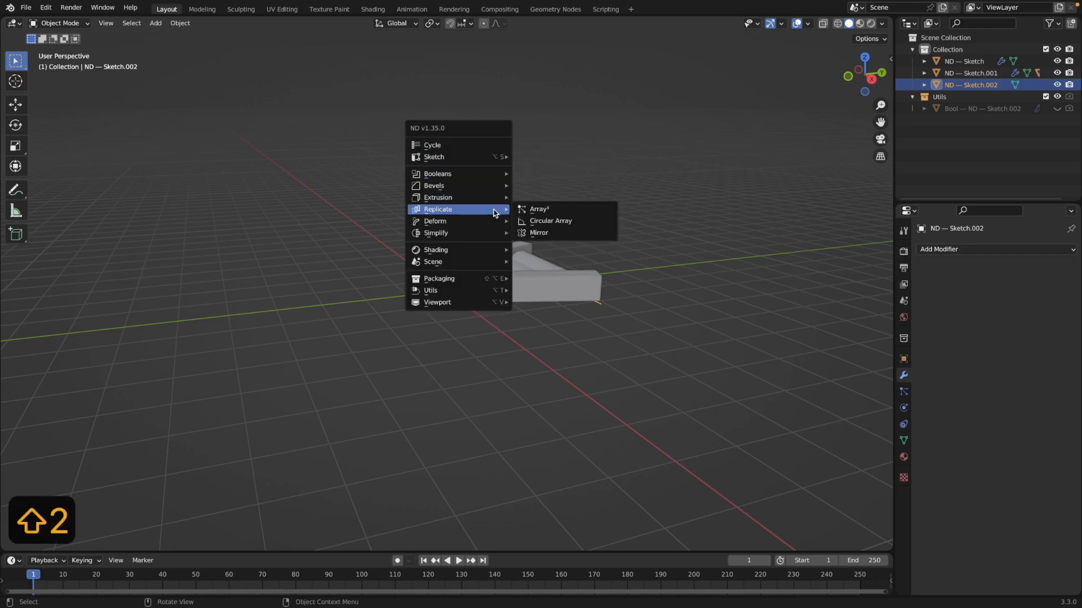
{"action": "mouse_move", "coordinate": [495, 200]}
{"action": "left_click", "coordinate": [556, 220]}
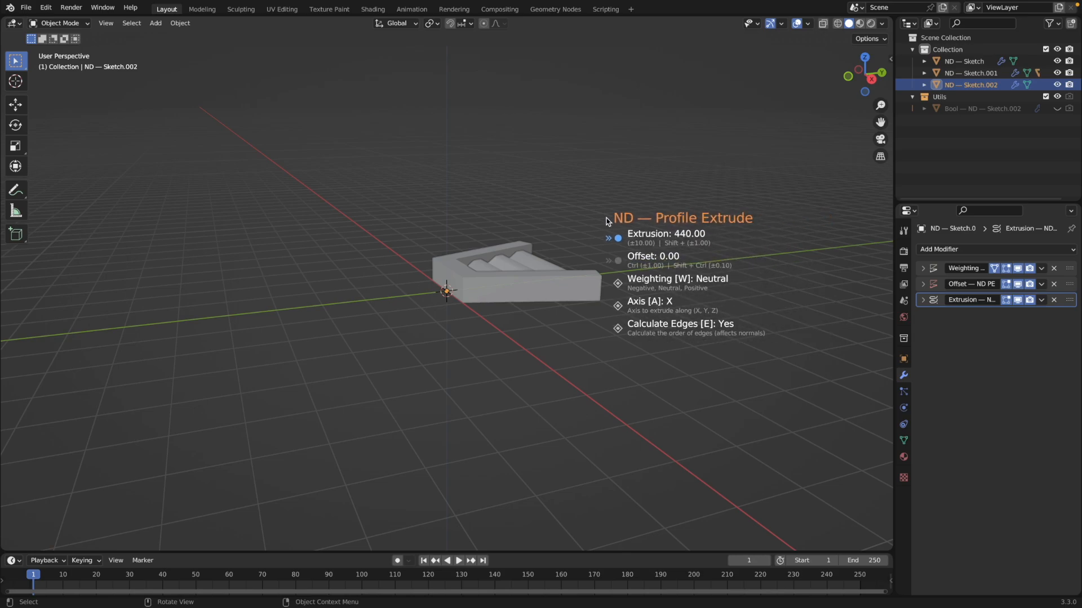
{"action": "key", "text": "a"}
{"action": "key", "text": "a"}
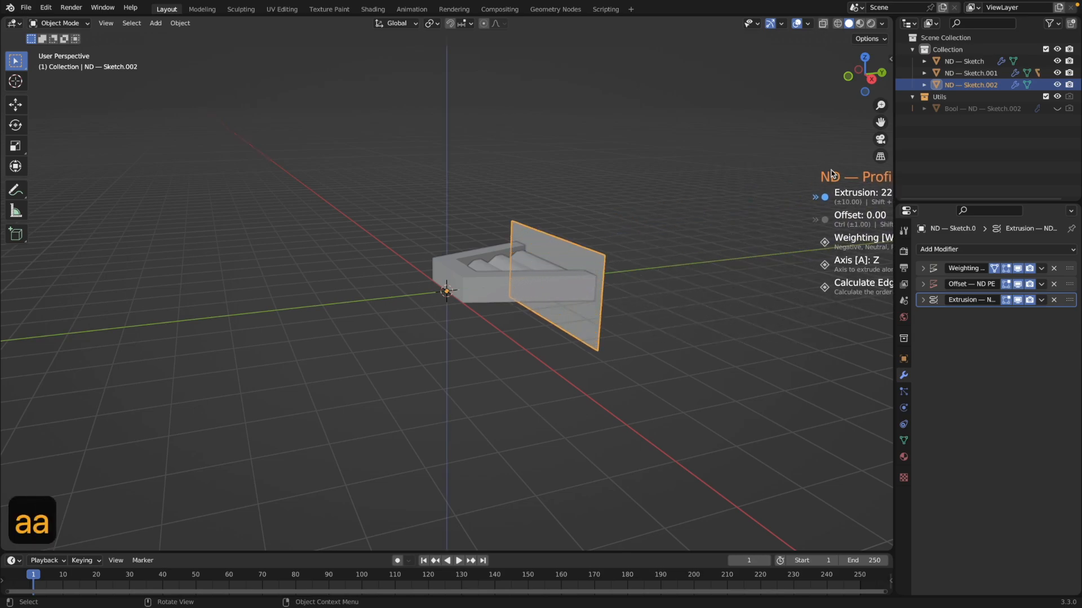
{"action": "left_click", "coordinate": [650, 228]}
- Thicken the plane with ND Solidify, weighted to one side so the slab grows away from the frame past its arm ends
{"action": "key", "text": "shift+2"}
{"action": "mouse_move", "coordinate": [651, 228]}
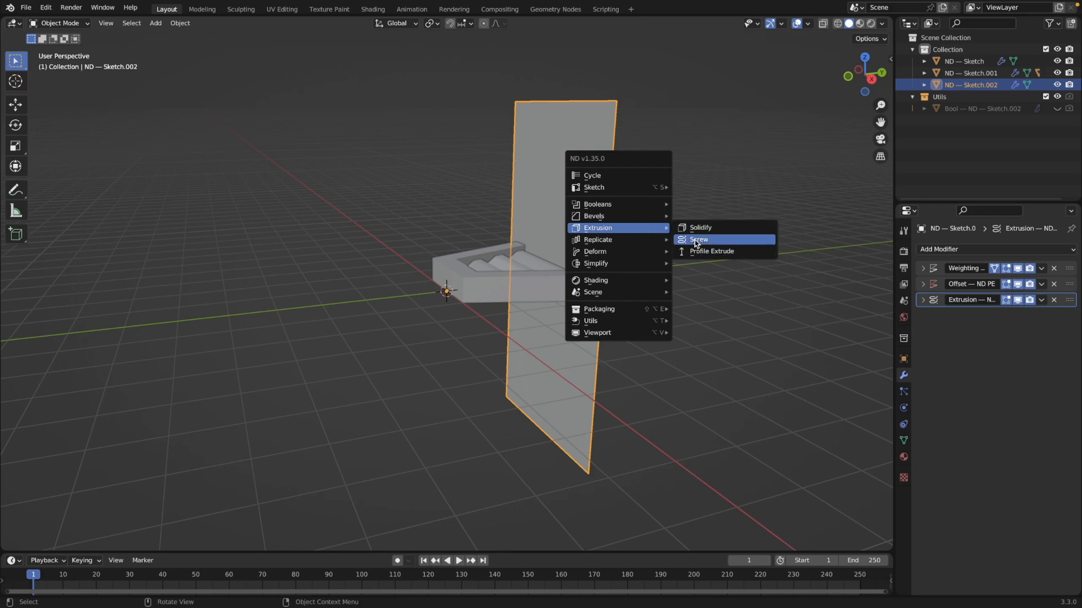
{"action": "left_click", "coordinate": [700, 228]}
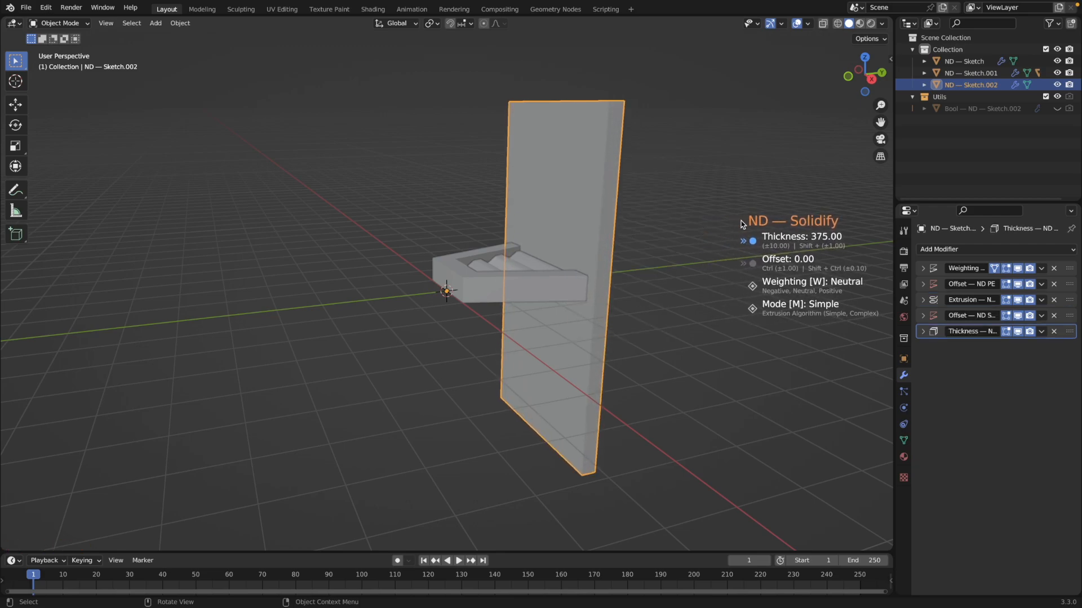
{"action": "key", "text": "w"}
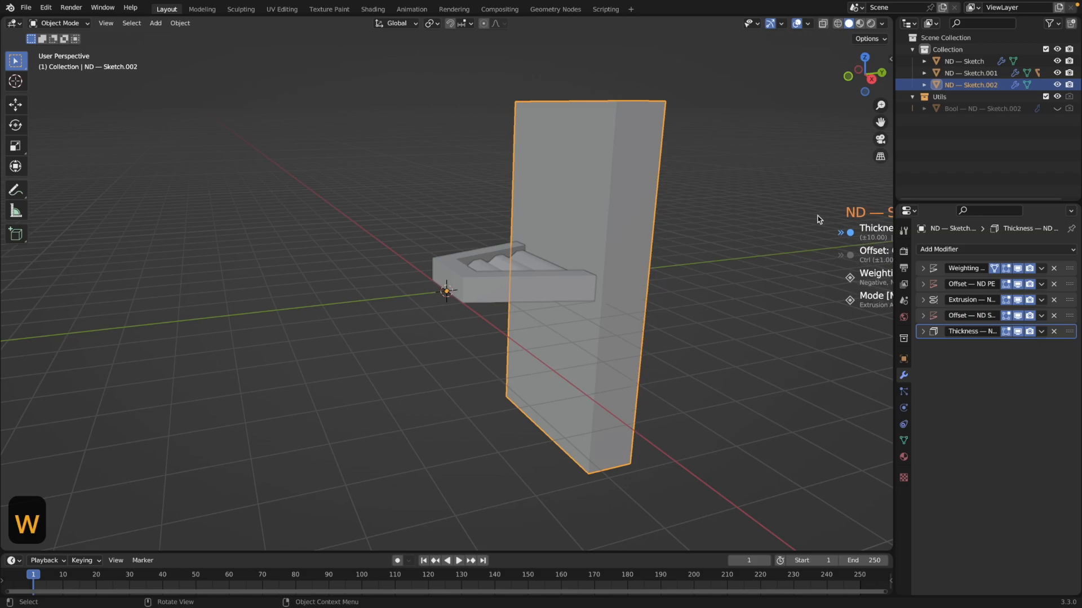
{"action": "left_click", "coordinate": [817, 215]}
{"action": "middle_click_drag", "start_coordinate": [759, 245], "coordinate": [792, 275]}
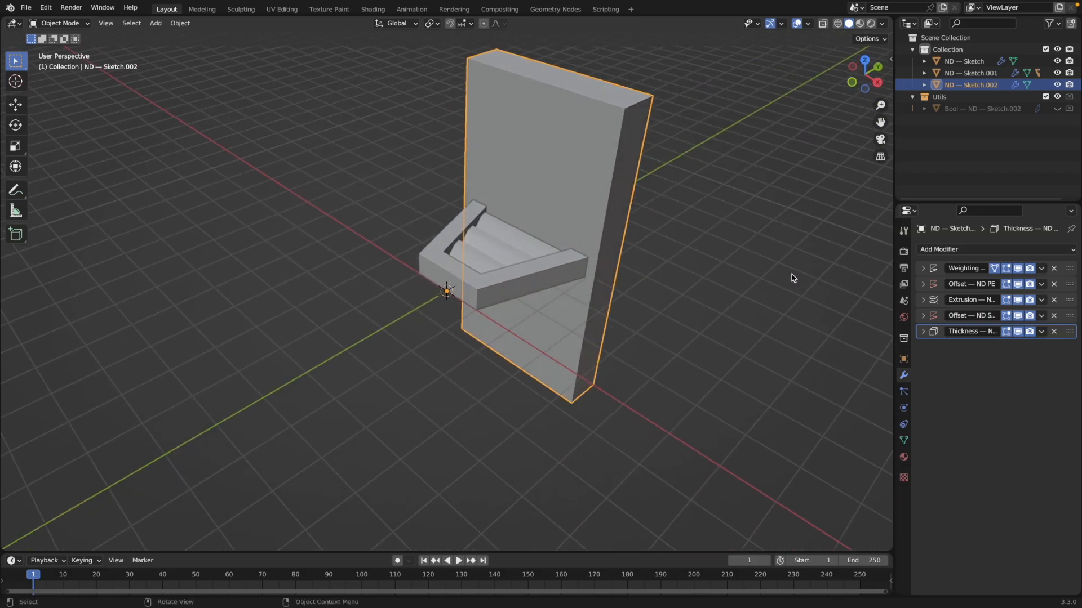
- Cut the slab from the angled frame using ND Boolean Difference and hide the cutter object
{"action": "left_click", "coordinate": [430, 259], "text": "shift"}
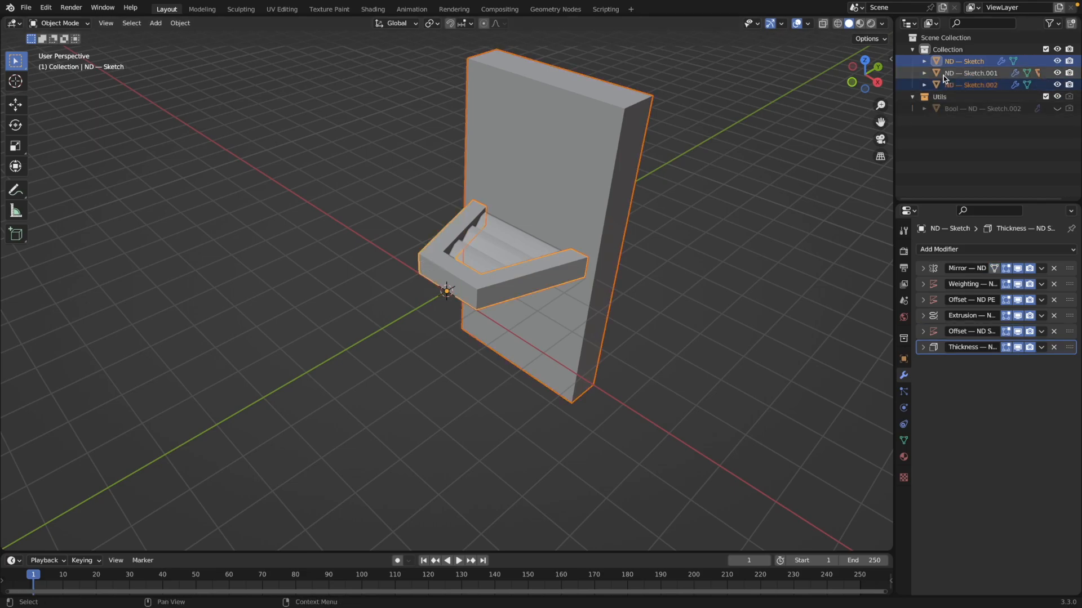
{"action": "key", "text": "shift+2"}
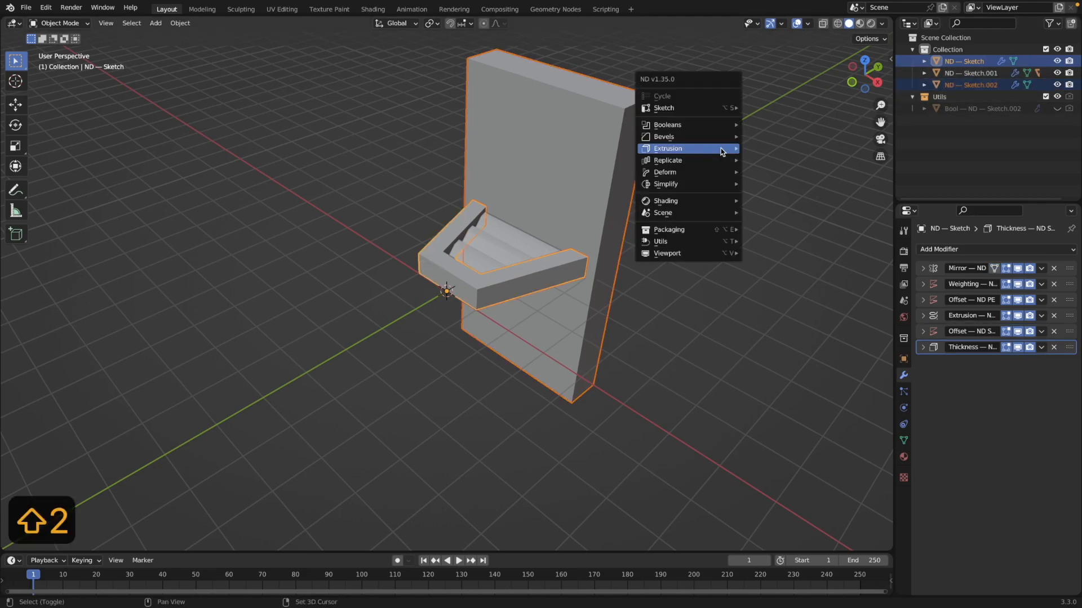
{"action": "mouse_move", "coordinate": [726, 129]}
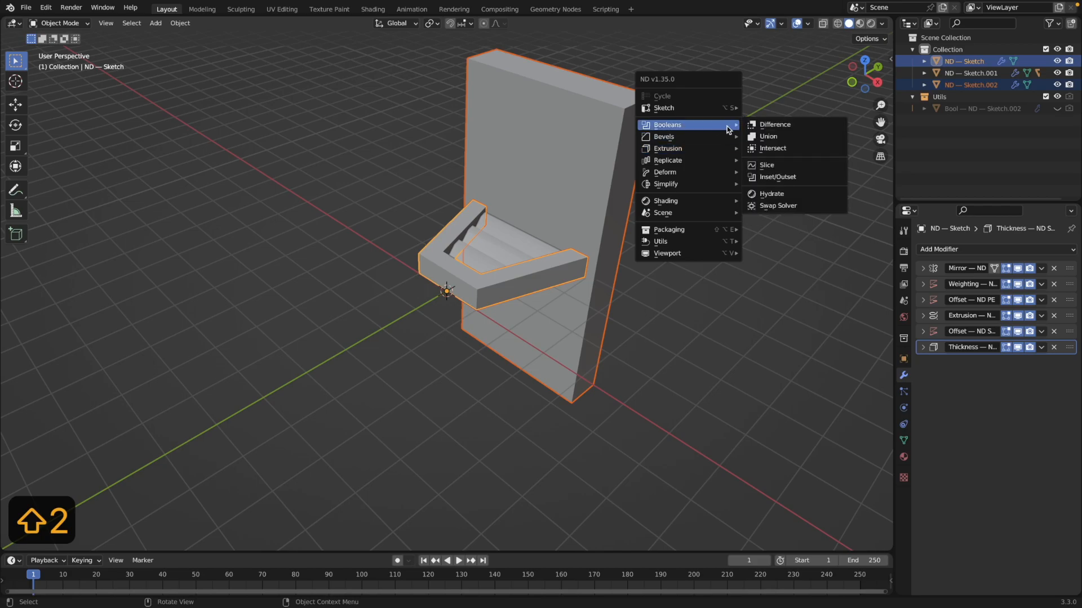
{"action": "left_click", "coordinate": [762, 125]}
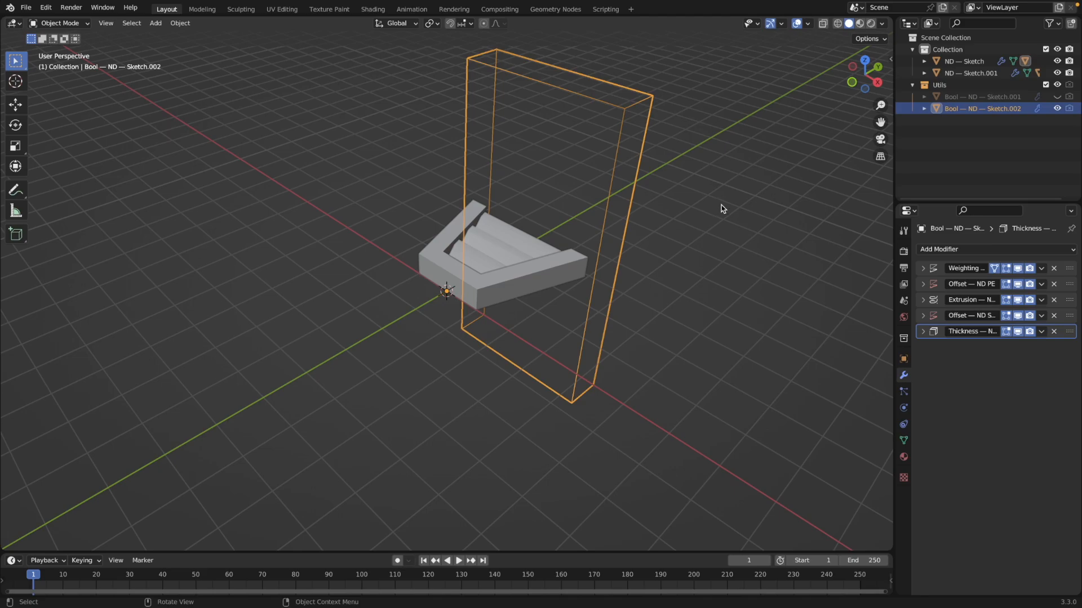
{"action": "left_click", "coordinate": [1056, 108]}
- Examine the finished frame and its slanted slats from several angles, including the trimmed arm ends
{"action": "middle_click_drag", "start_coordinate": [665, 282], "coordinate": [501, 311]}
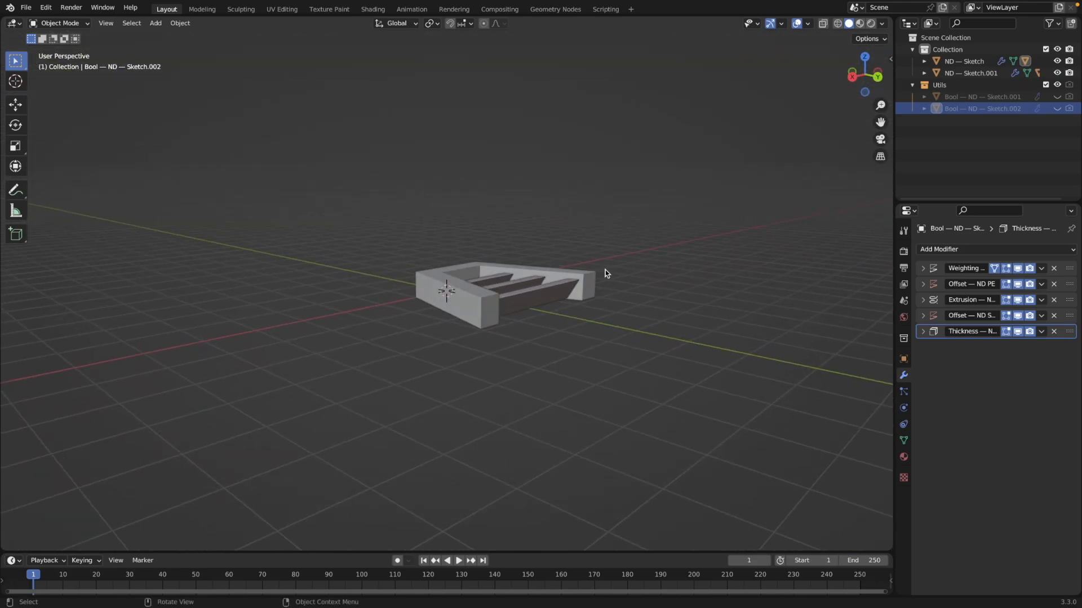
{"action": "middle_click_drag", "start_coordinate": [603, 299], "coordinate": [548, 325]}
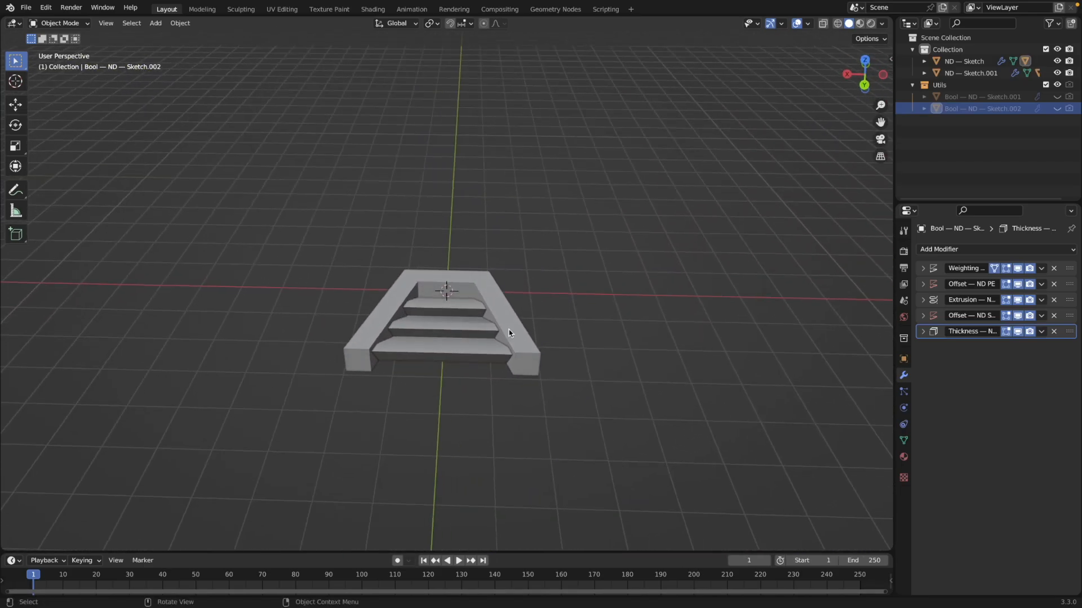
{"action": "middle_click_drag", "start_coordinate": [604, 361], "coordinate": [732, 341]}
{"action": "middle_click_drag", "start_coordinate": [512, 401], "coordinate": [561, 443]}
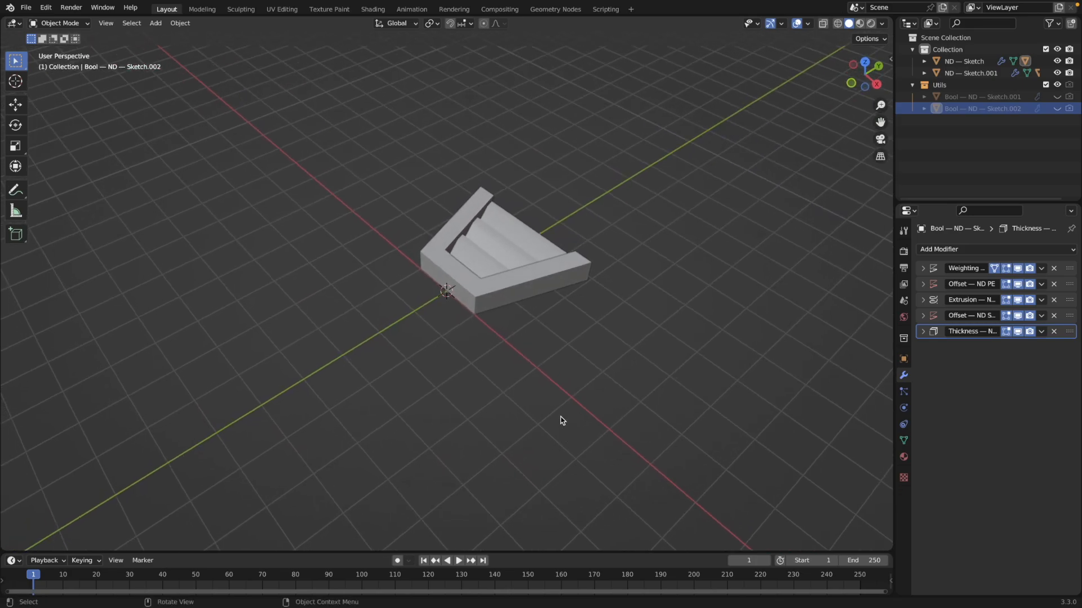
{"action": "middle_click_drag", "start_coordinate": [606, 398], "coordinate": [513, 364]}
{"action": "scroll", "coordinate": [512, 364], "scroll_direction": "up", "scroll_amount": 1}
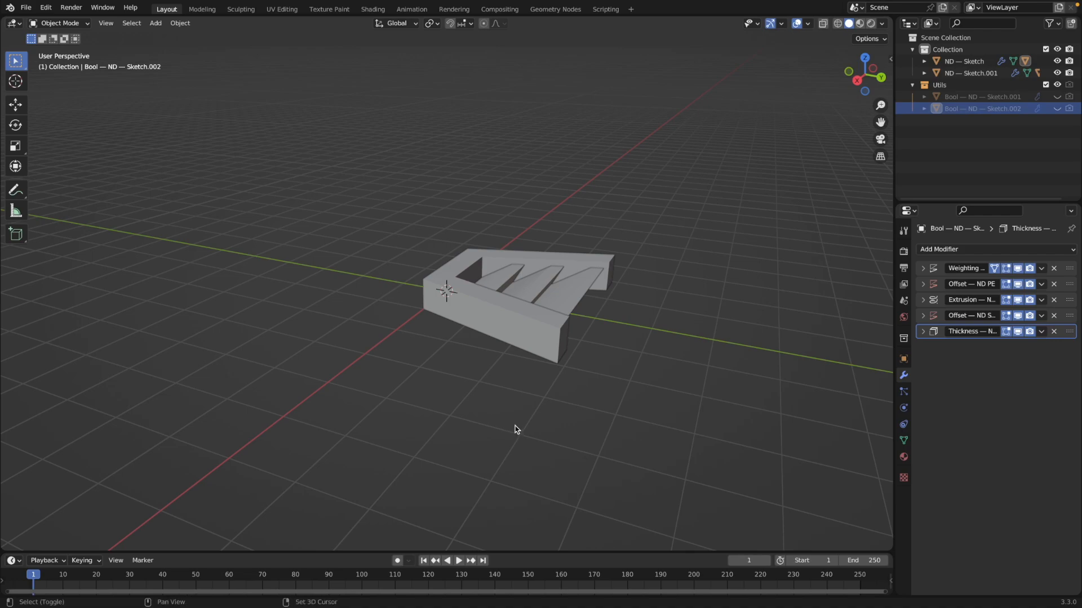
{"action": "mouse_move", "coordinate": [515, 424]}
{"action": "middle_mouse_down", "text": "shift"}
{"action": "mouse_move", "coordinate": [424, 430]}
{"action": "mouse_move", "coordinate": [468, 411]}
{"action": "mouse_move", "coordinate": [444, 403]}
{"action": "mouse_move", "coordinate": [514, 414]}
{"action": "middle_mouse_up", "text": "shift"}
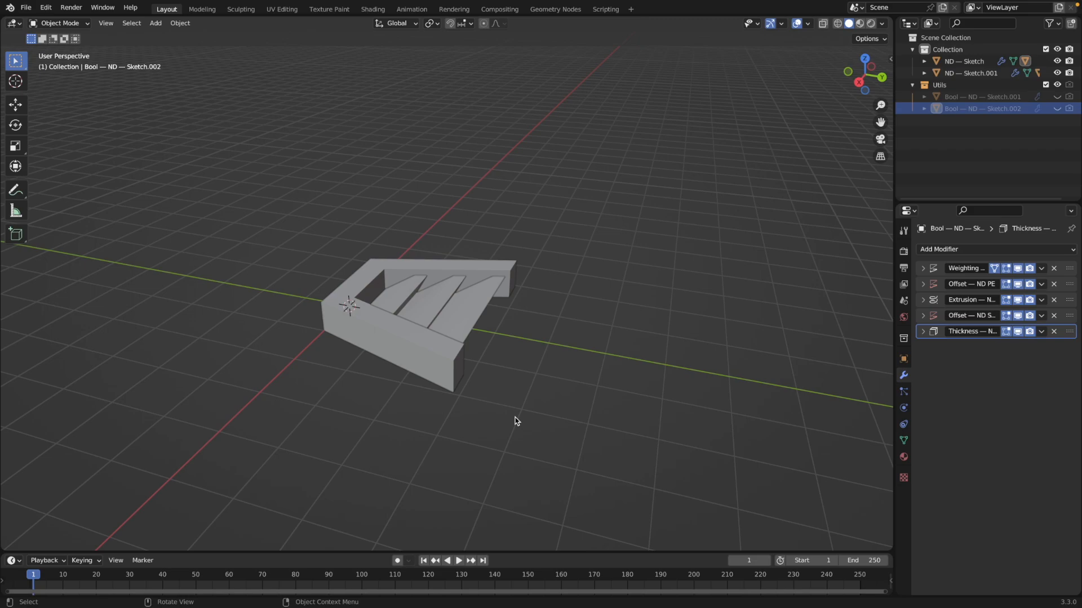
{"action": "middle_click_drag", "start_coordinate": [523, 450], "coordinate": [509, 420]}
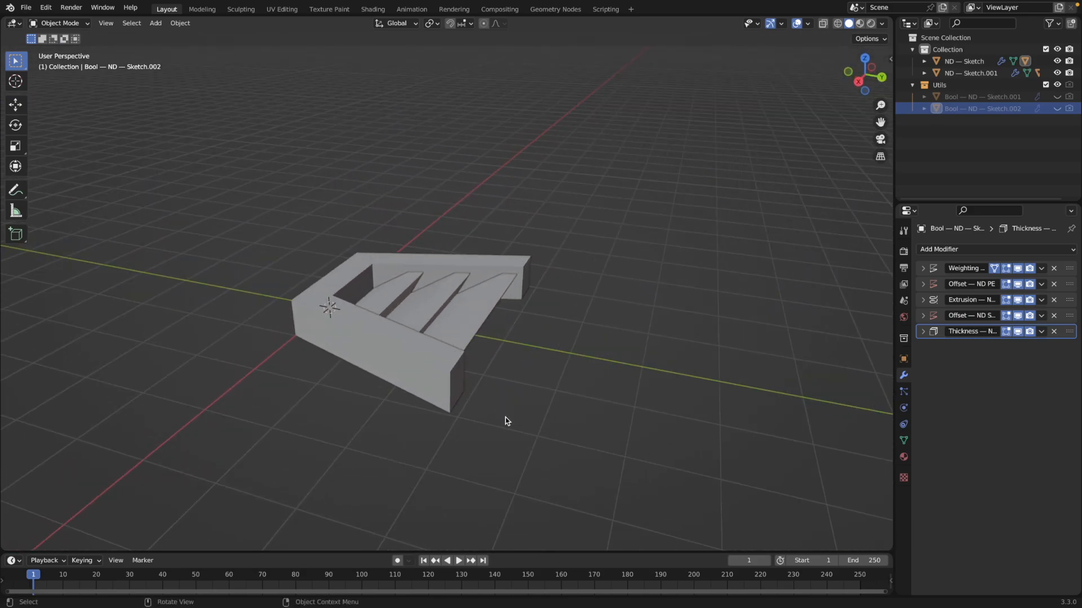
{"action": "middle_click_drag", "start_coordinate": [537, 465], "coordinate": [509, 465]}
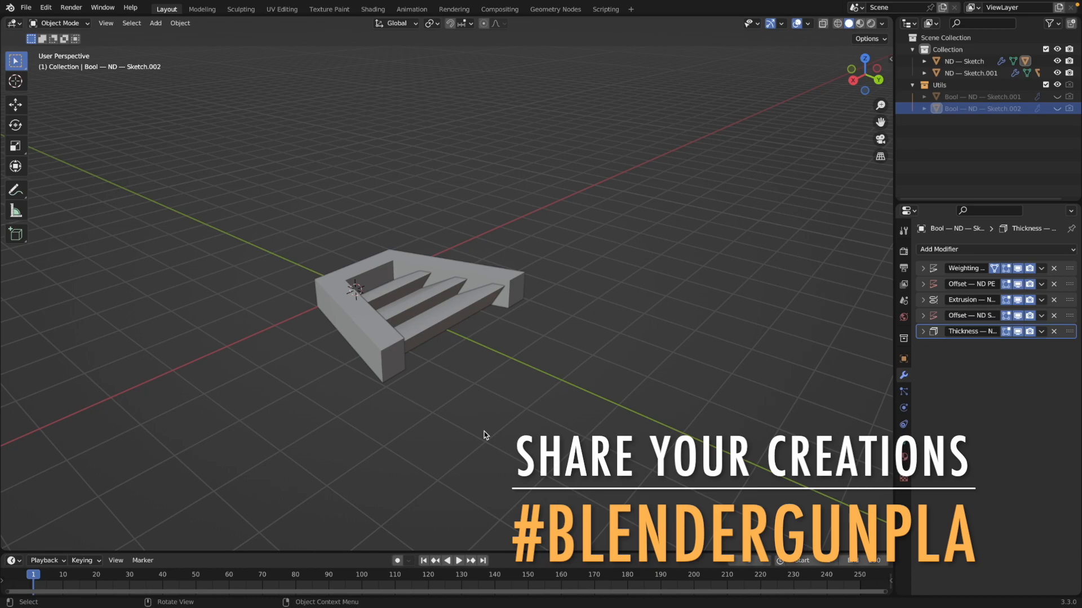
{"action": "middle_click_drag", "start_coordinate": [484, 432], "coordinate": [456, 436]}
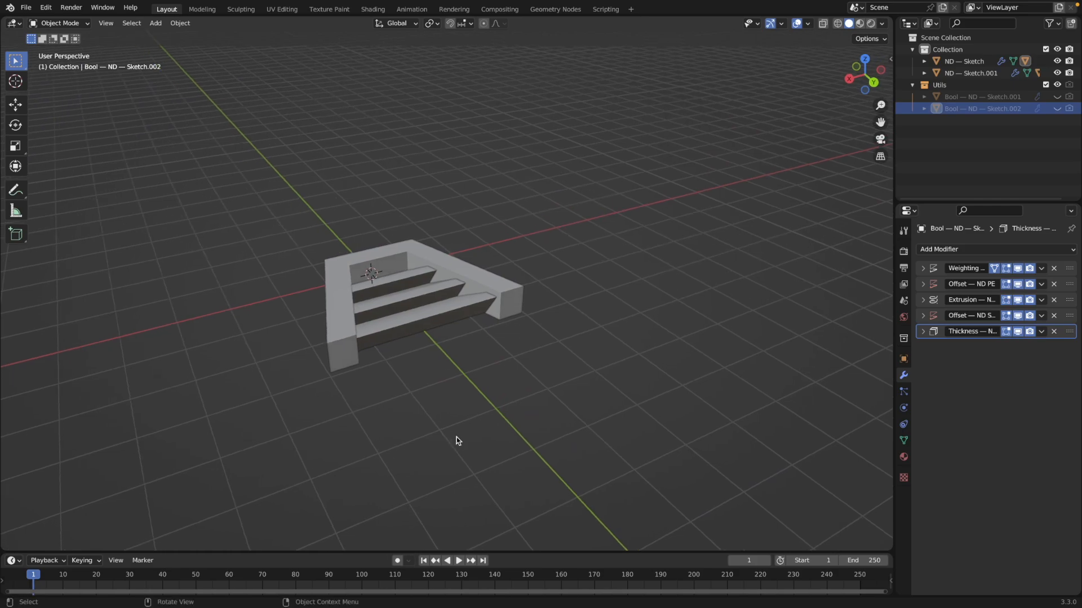